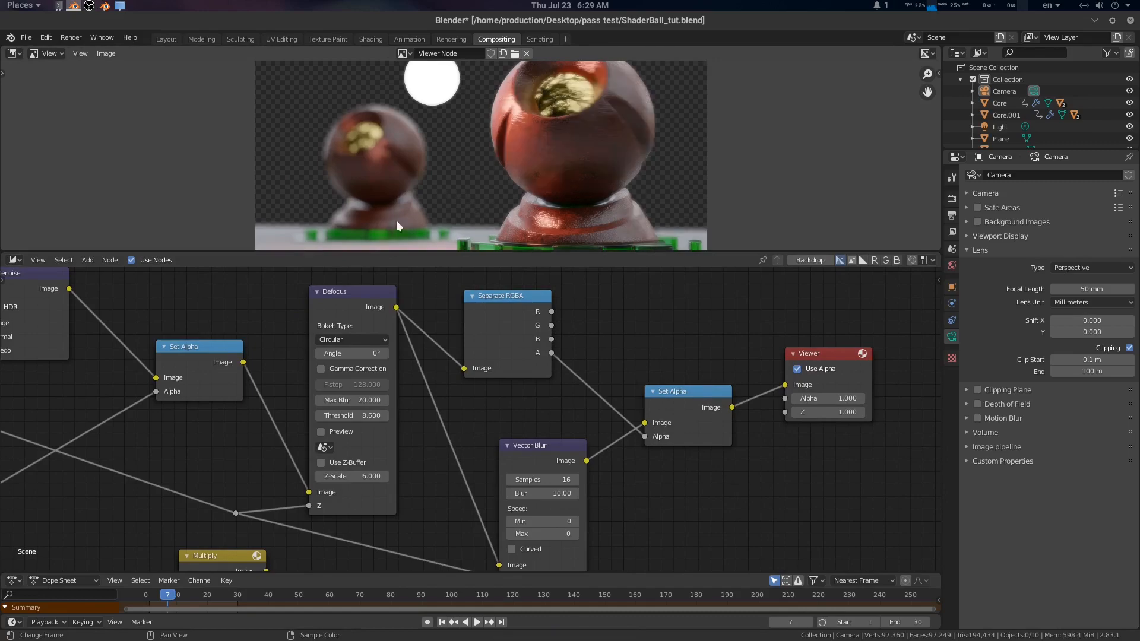
- Examine the complete compositing node tree, from the multilayer image's passes through to the Viewer node, in a maximized node editor
scroll(358, 187, up, 4)
key(Home)
key(Home)
key(ctrl+space)
key(Home)
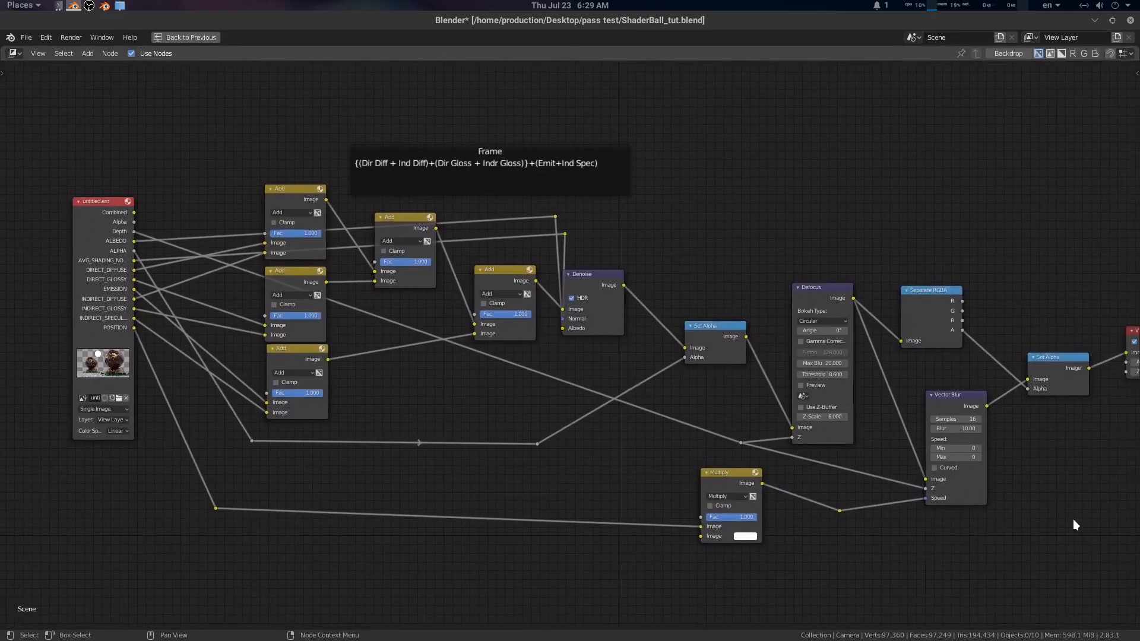
key(ctrl+space)
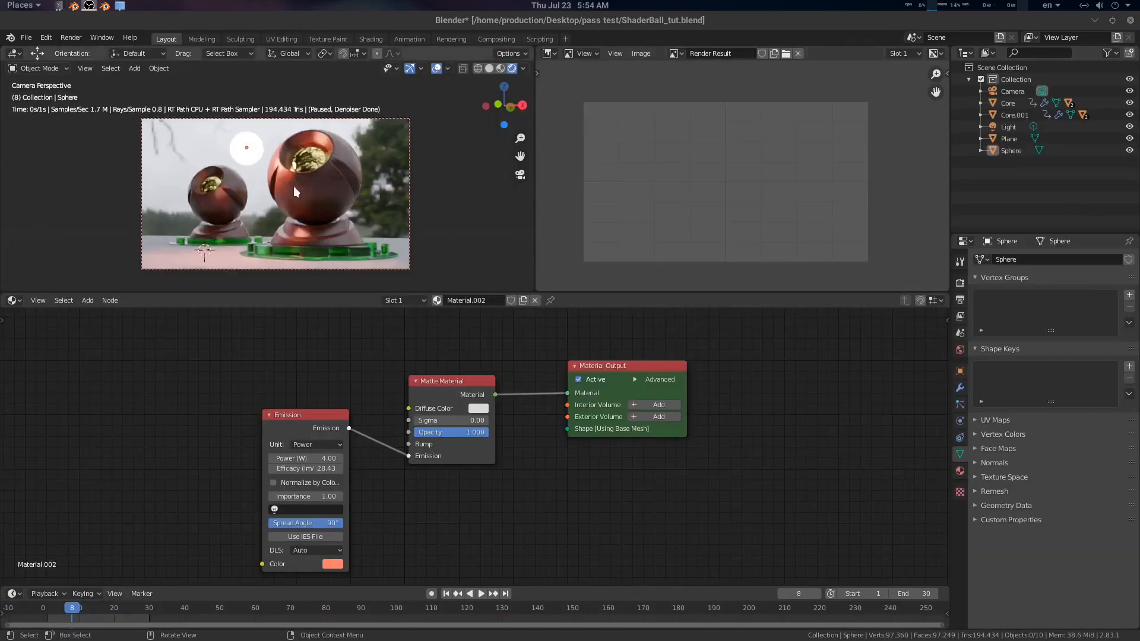
- Inspect the materials of the shader ball's outer shell, inner core, base and the light-emitting sphere, ending in the camera view
middle_drag(293, 187, 300, 132)
scroll(342, 178, up, 5)
click(387, 184)
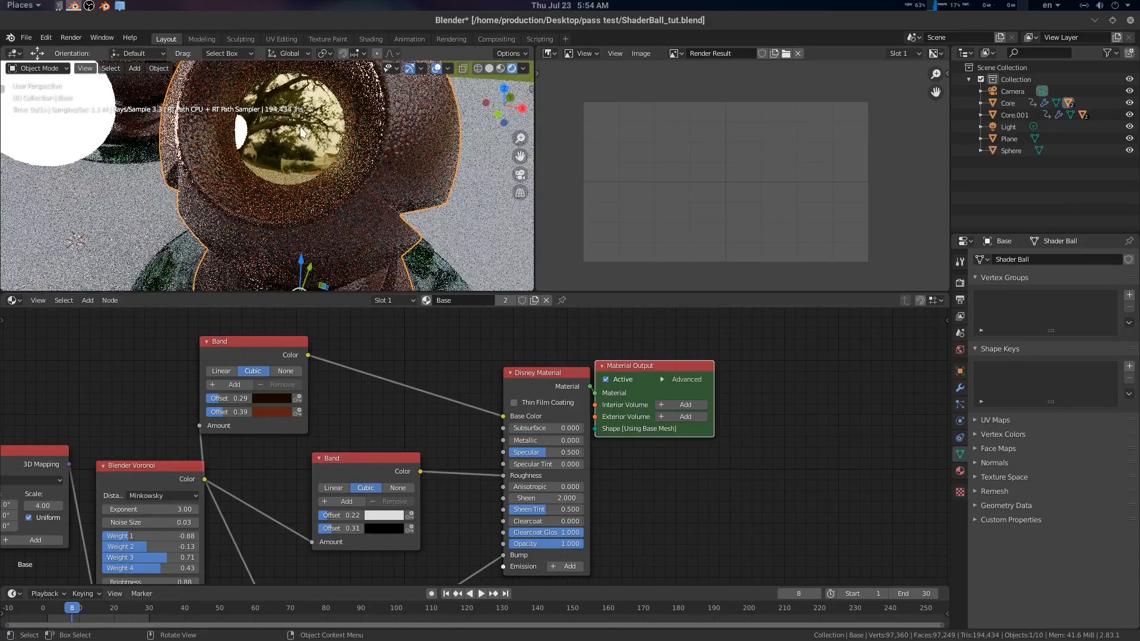
click(301, 130)
middle_drag(351, 198, 333, 191)
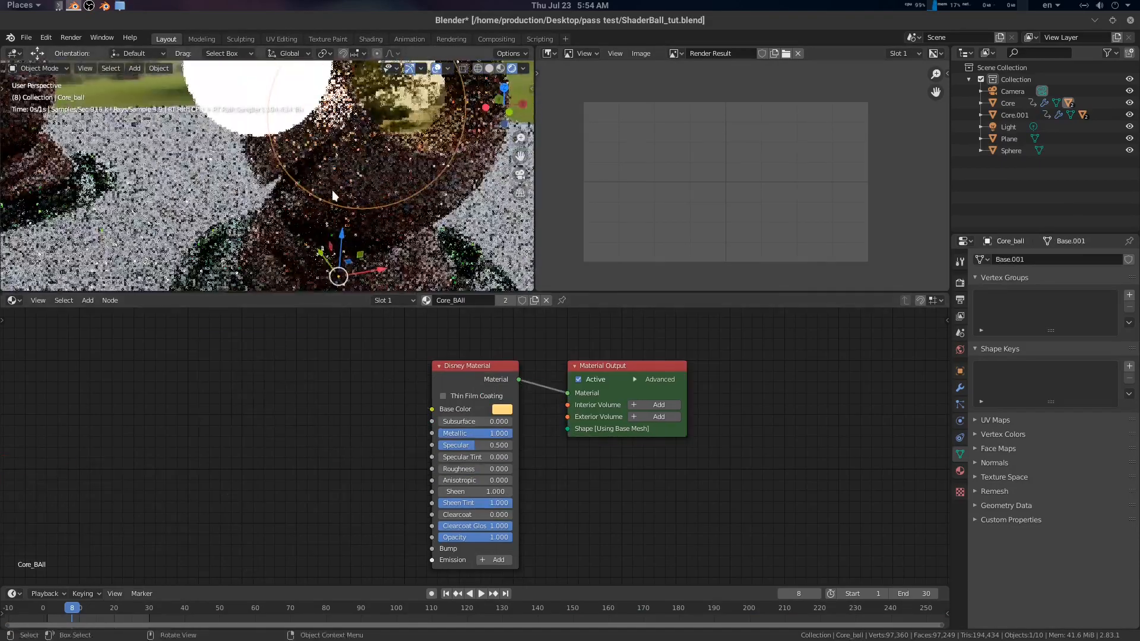
scroll(332, 191, down, 3)
middle_drag(183, 201, 311, 198)
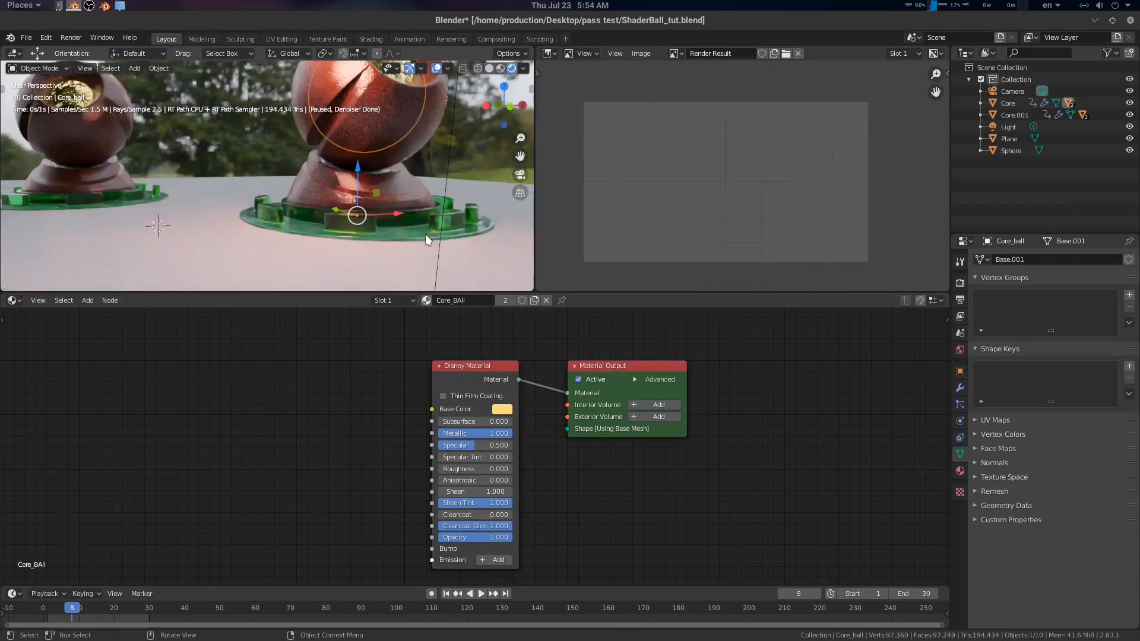
click(425, 234)
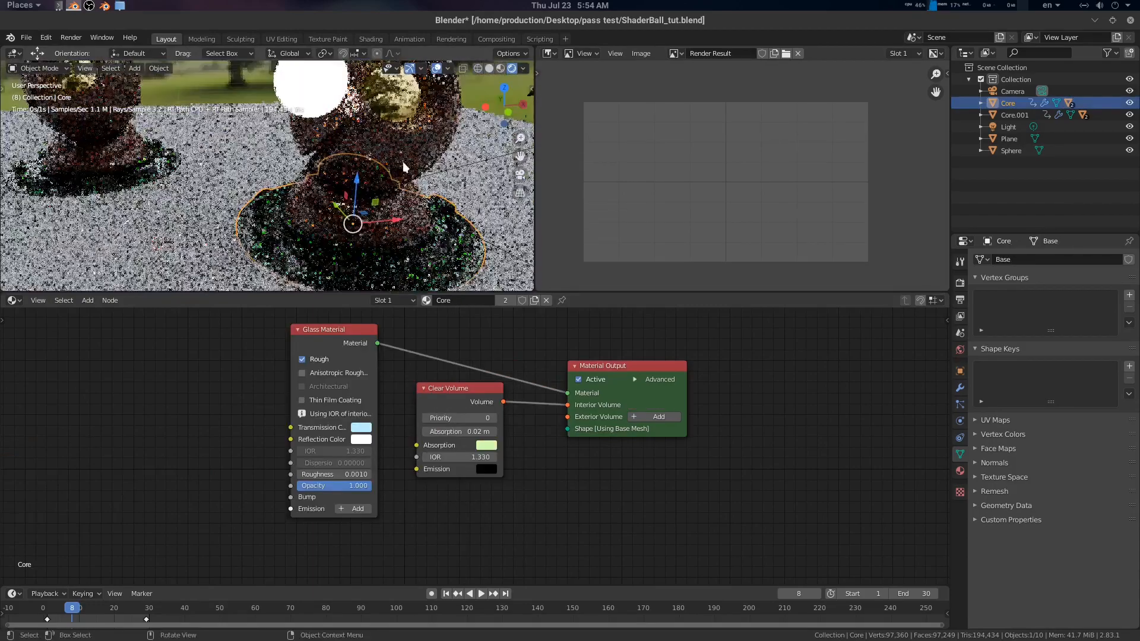
middle_drag(403, 161, 333, 160)
click(299, 133)
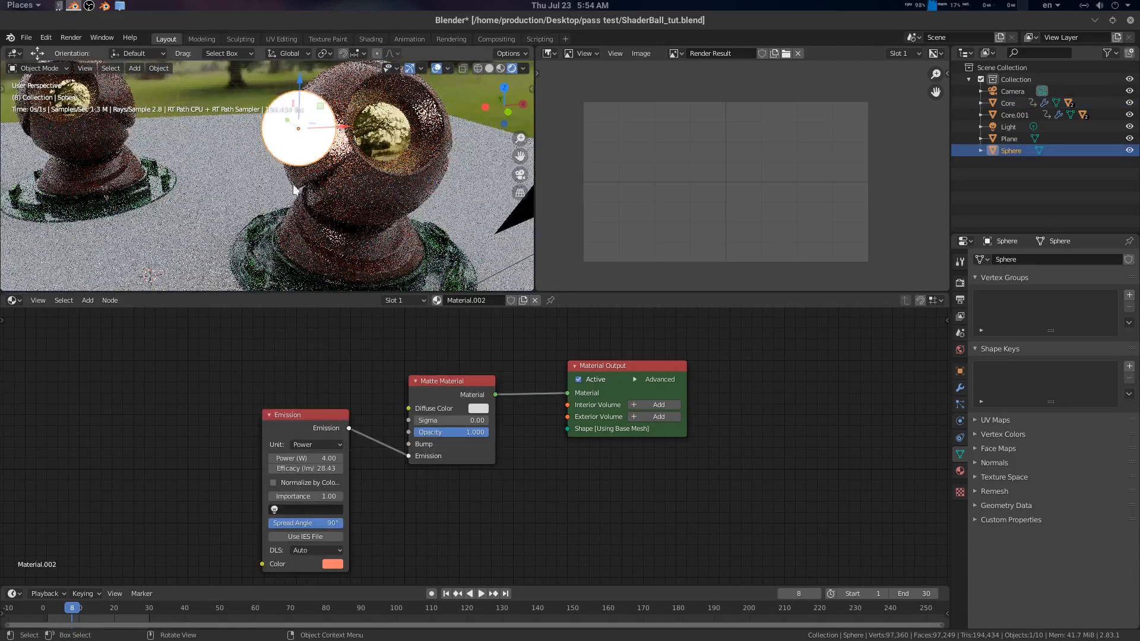
key(KP_0)
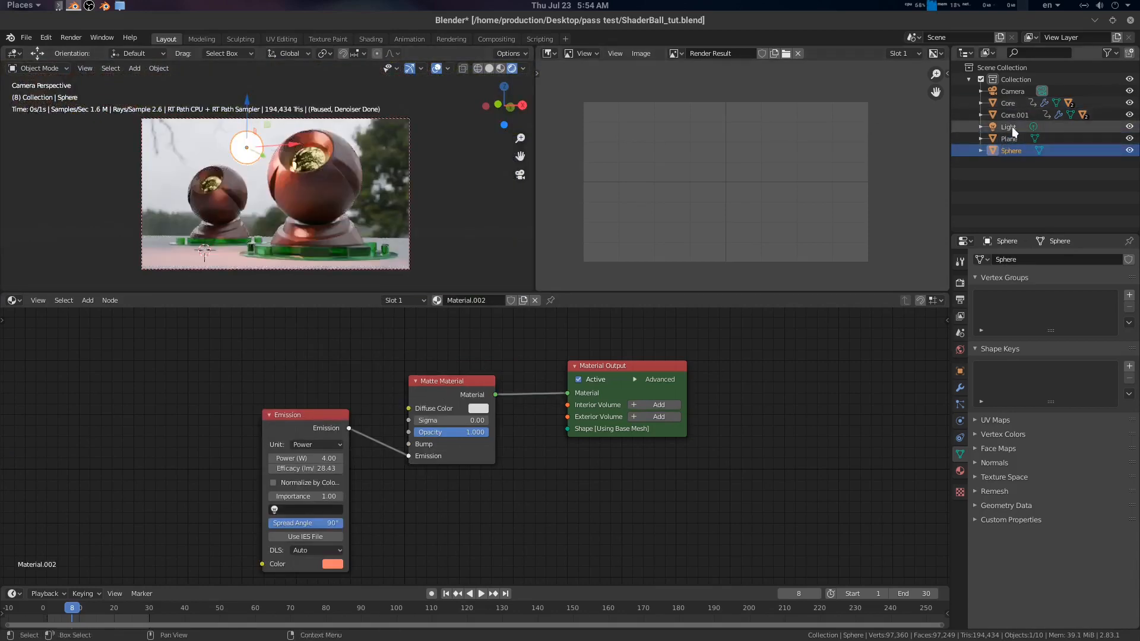
- Set the current frame of the animation to 7
drag(87, 616, 70, 613)
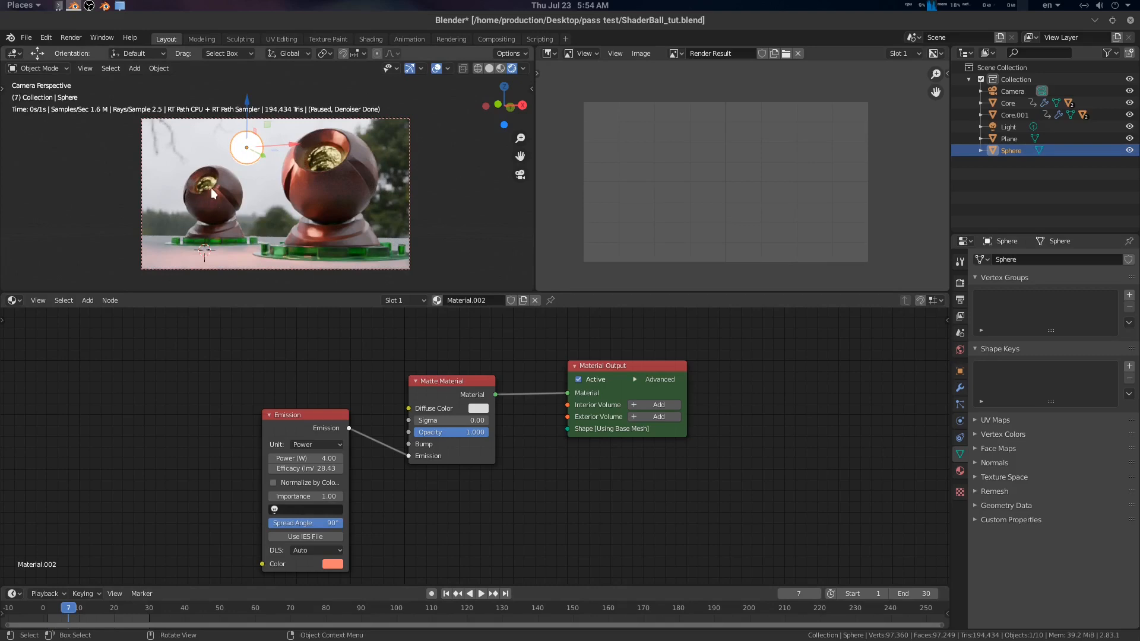
scroll(738, 425, down, 2)
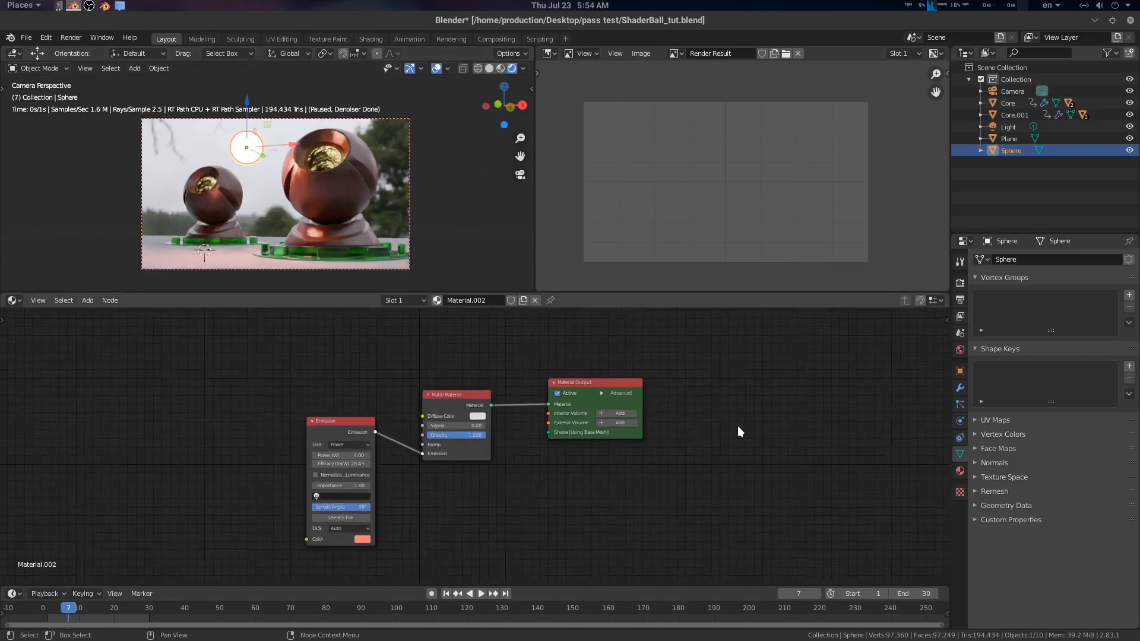
middle_drag(737, 426, 631, 411)
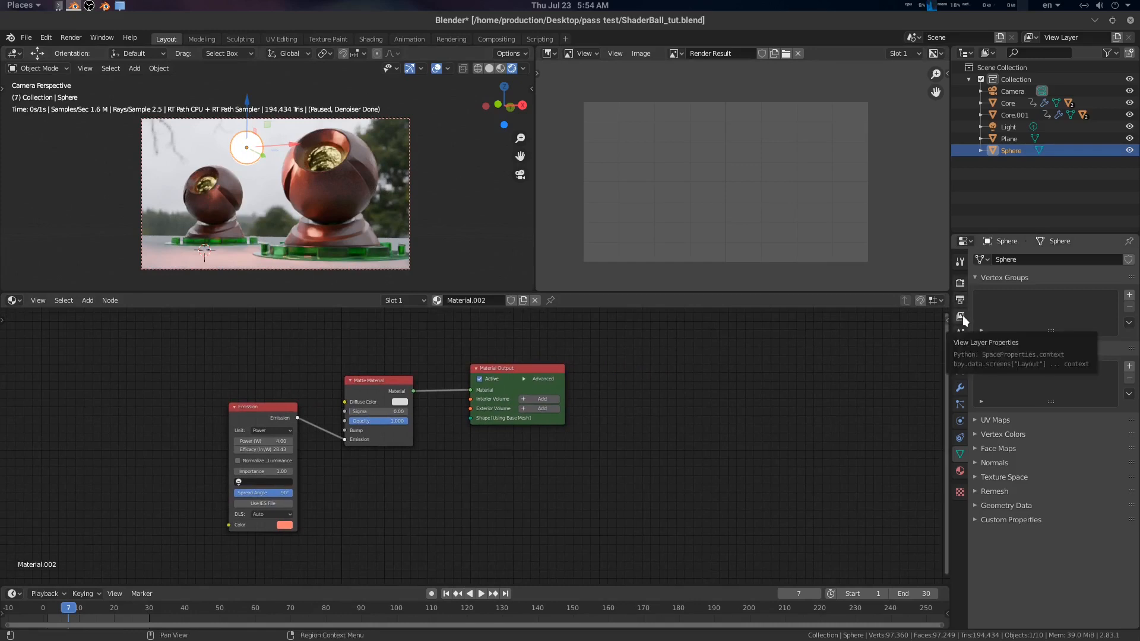
- Enable Transparent Film in the camera's image pipeline settings and clear the object selection
click(1010, 92)
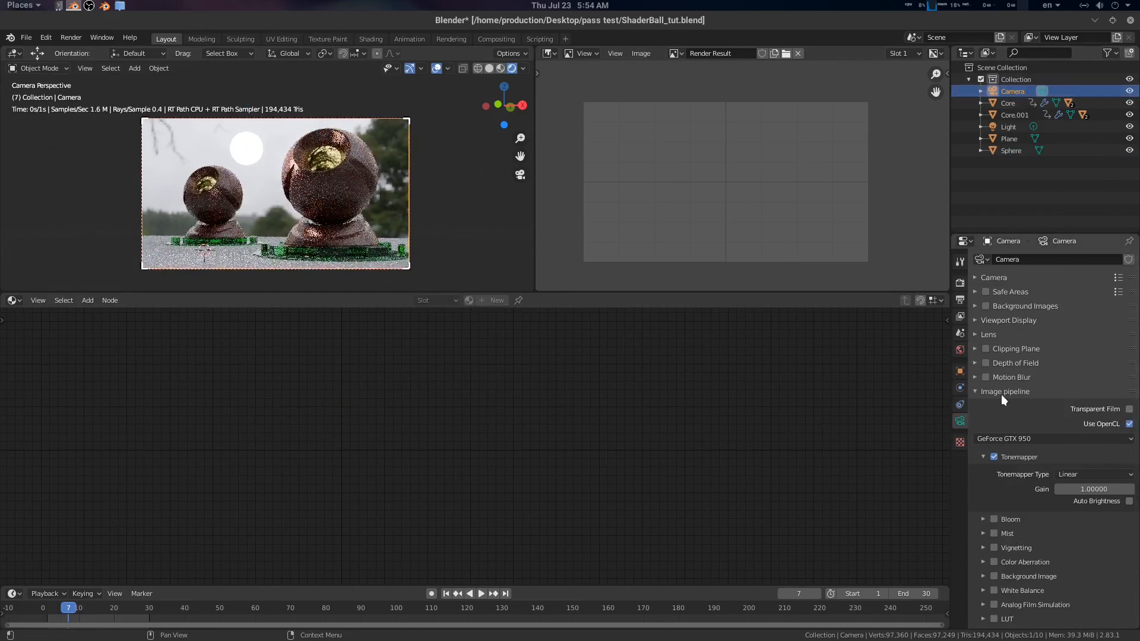
click(1129, 409)
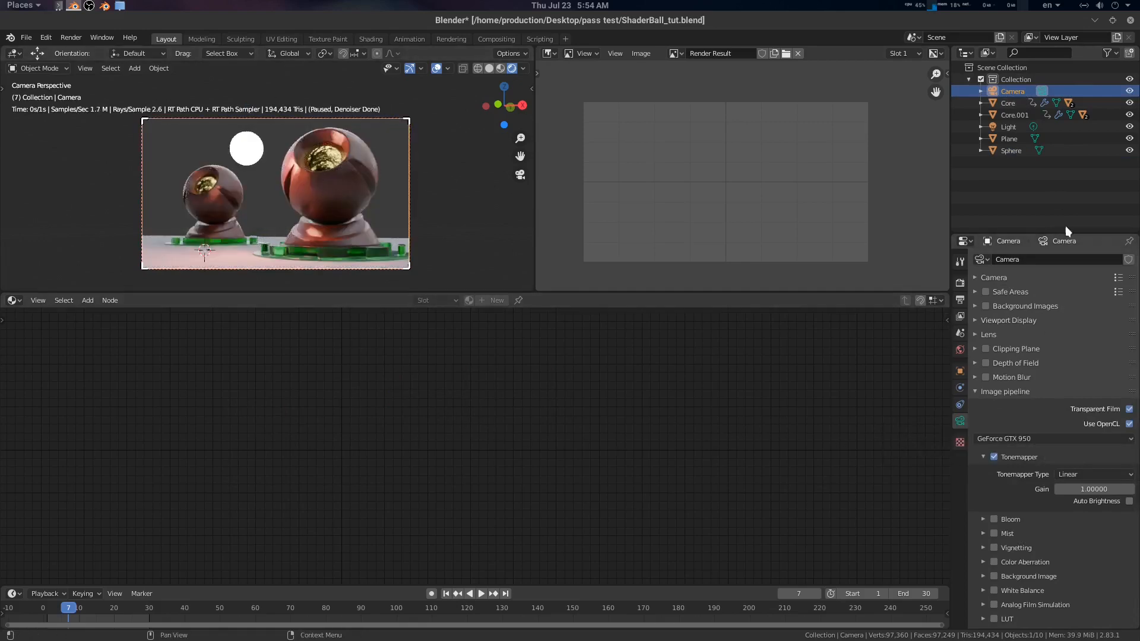
key(alt+a)
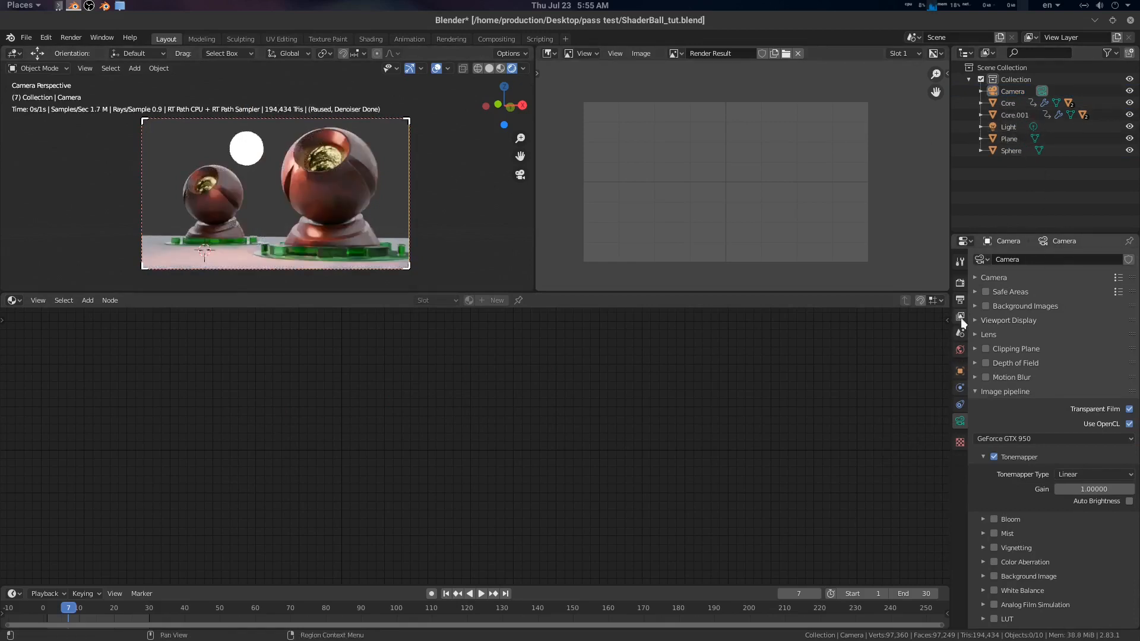
click(1006, 391)
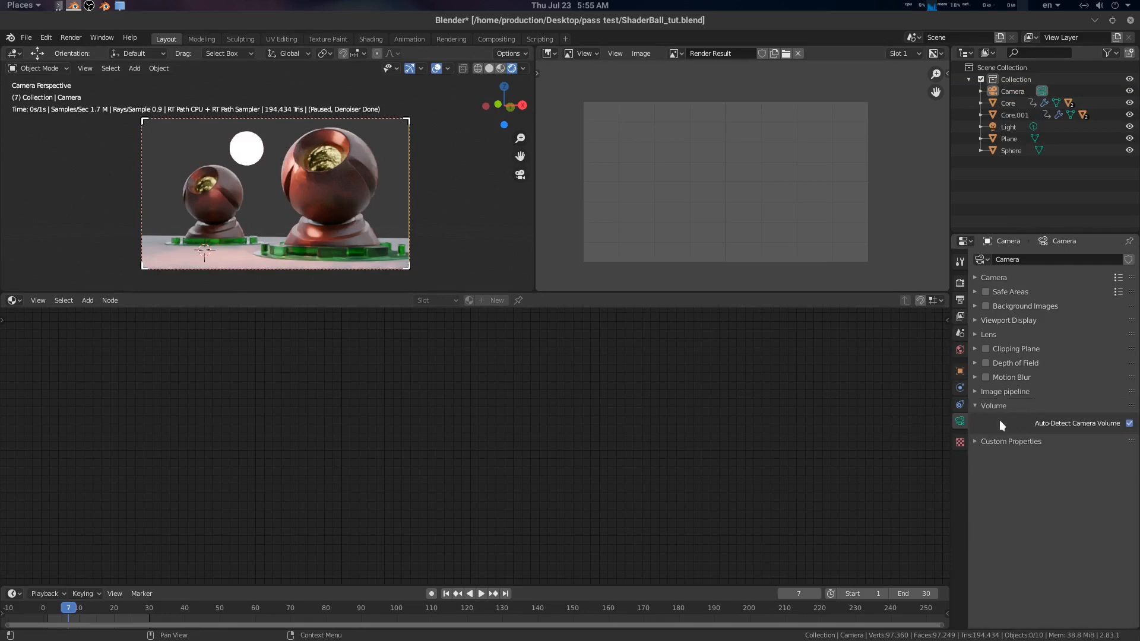
- Review the render's halt conditions and the LuxCore output variables (AOVs) enabled for the view layer
click(959, 283)
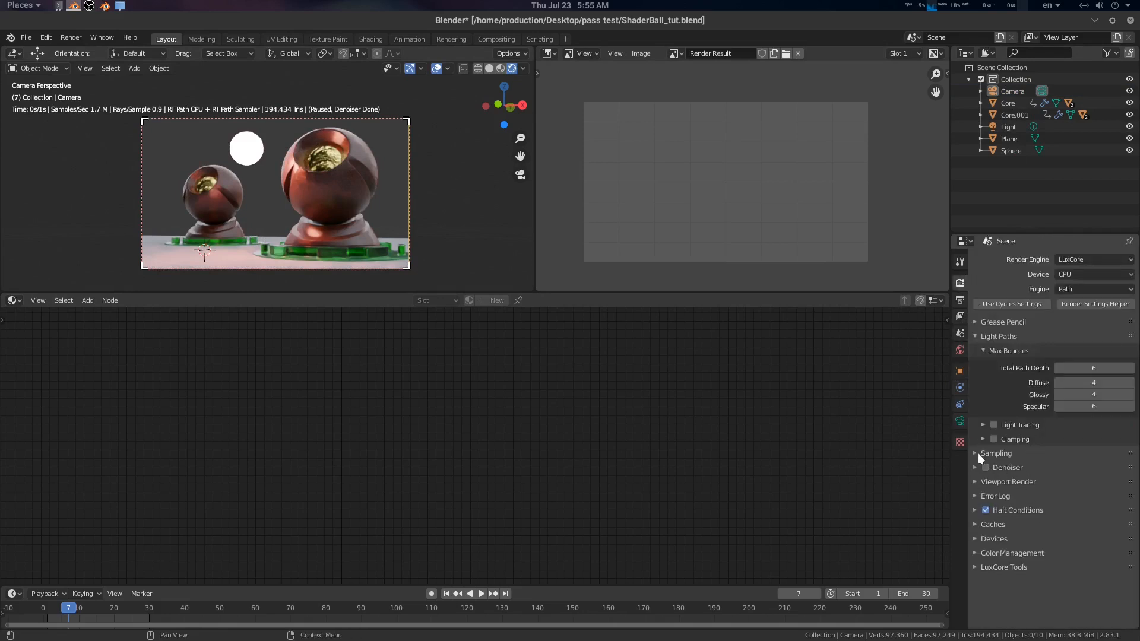
click(974, 510)
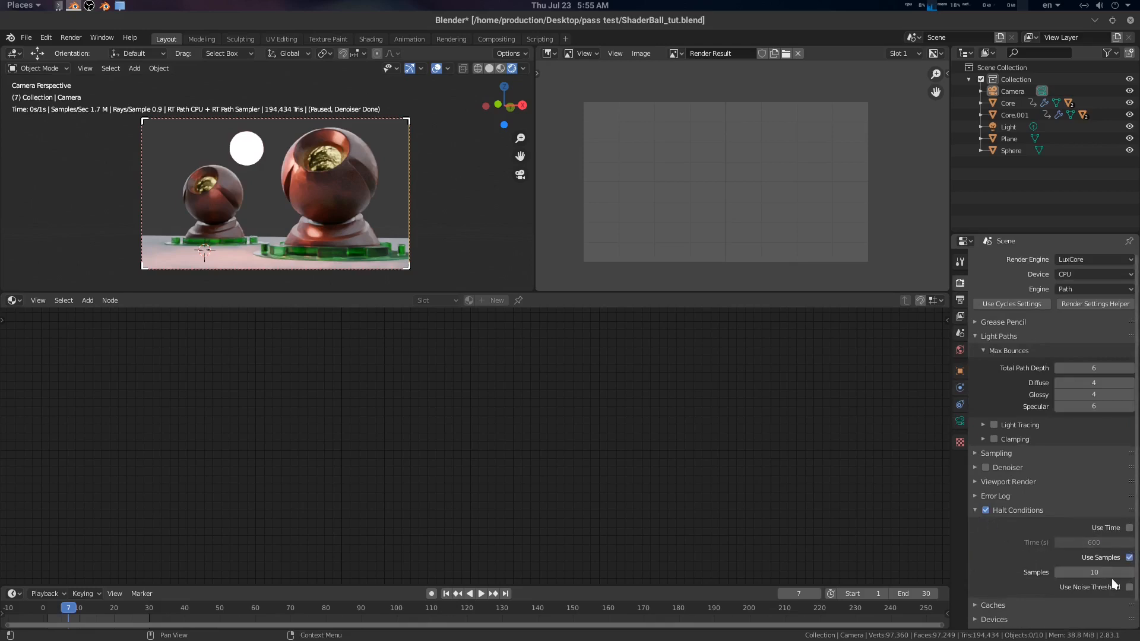
click(974, 511)
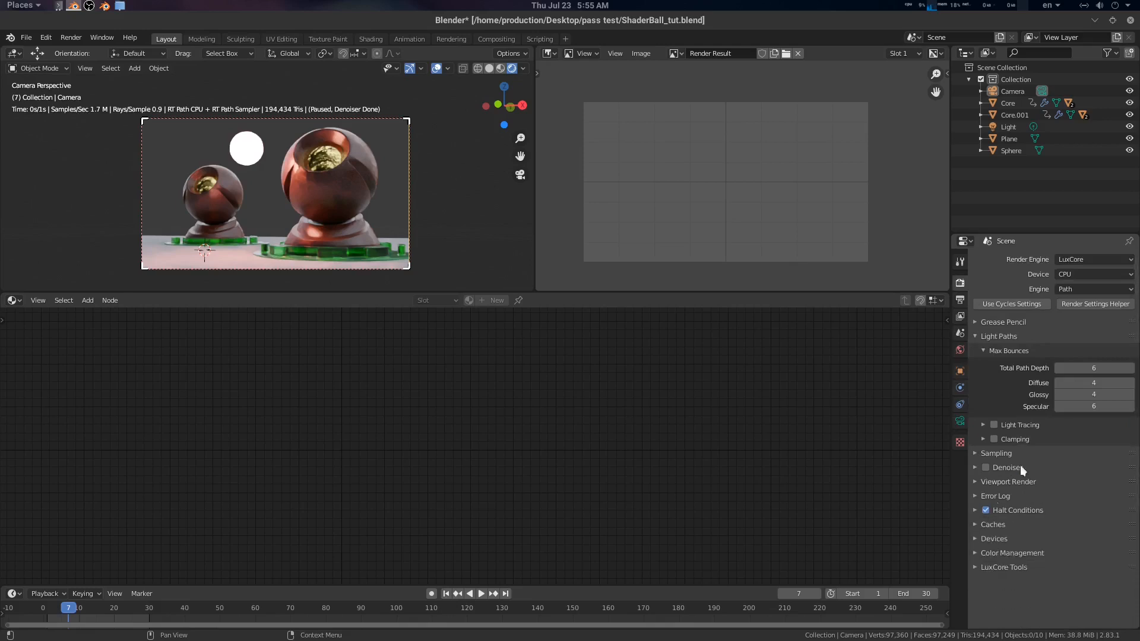
click(960, 318)
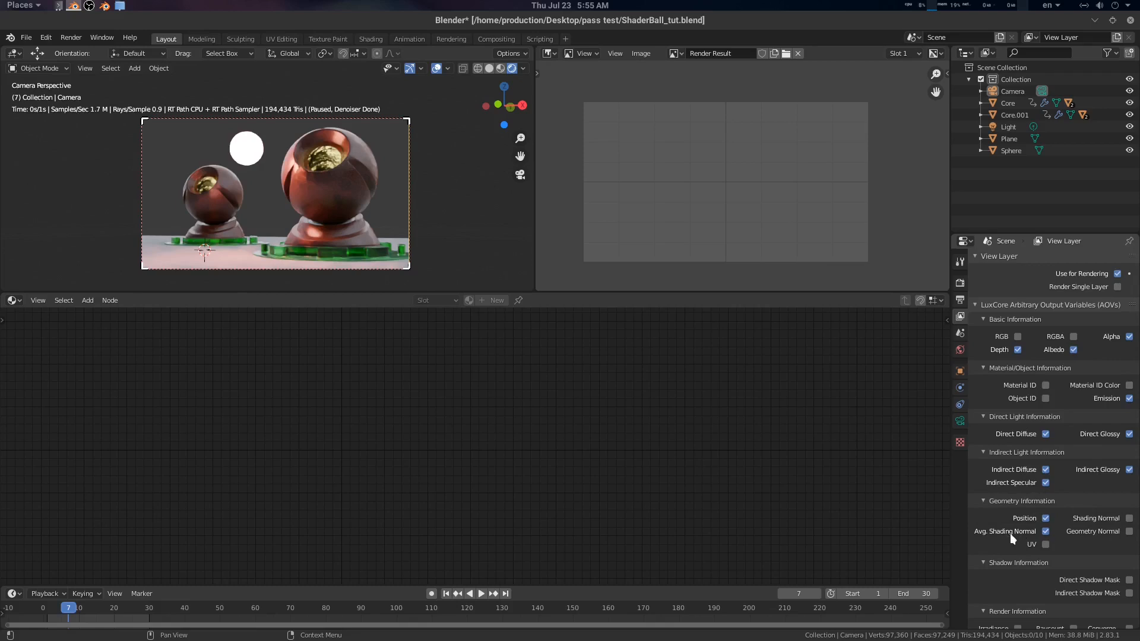
scroll(1068, 515, down, 2)
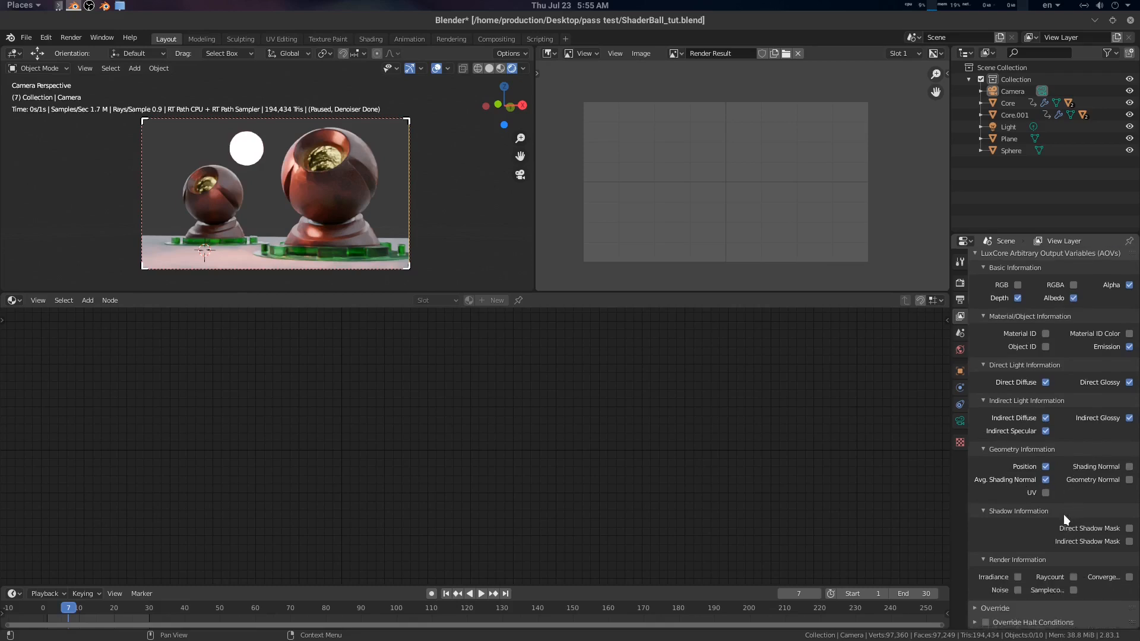
scroll(1063, 514, up, 2)
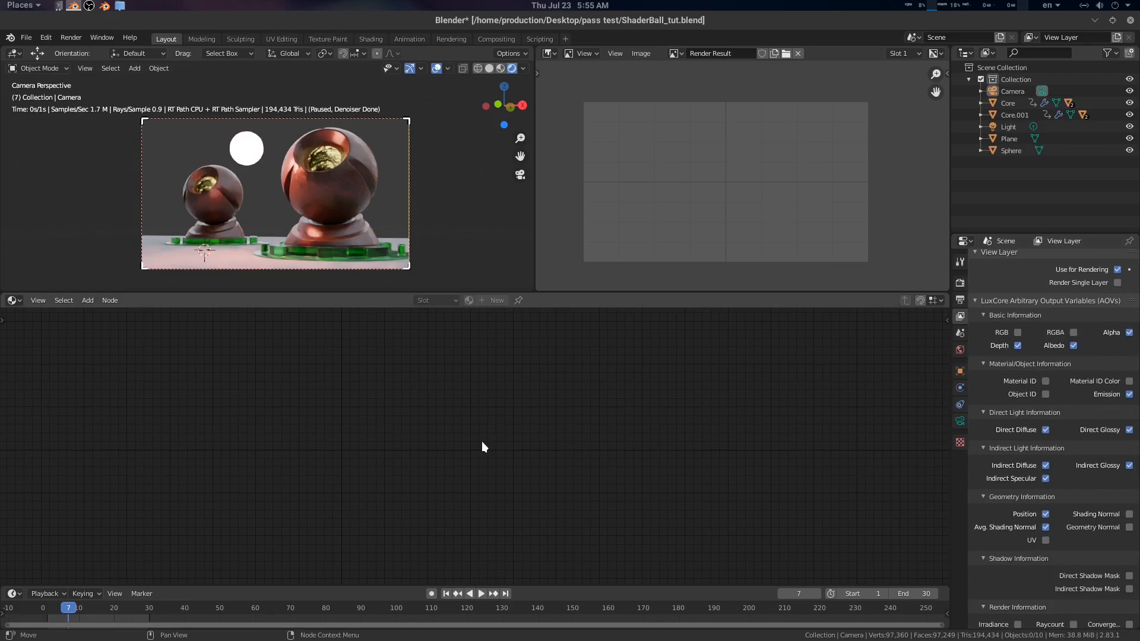
- Render the current frame and look over the render result and its available passes
key(F12)
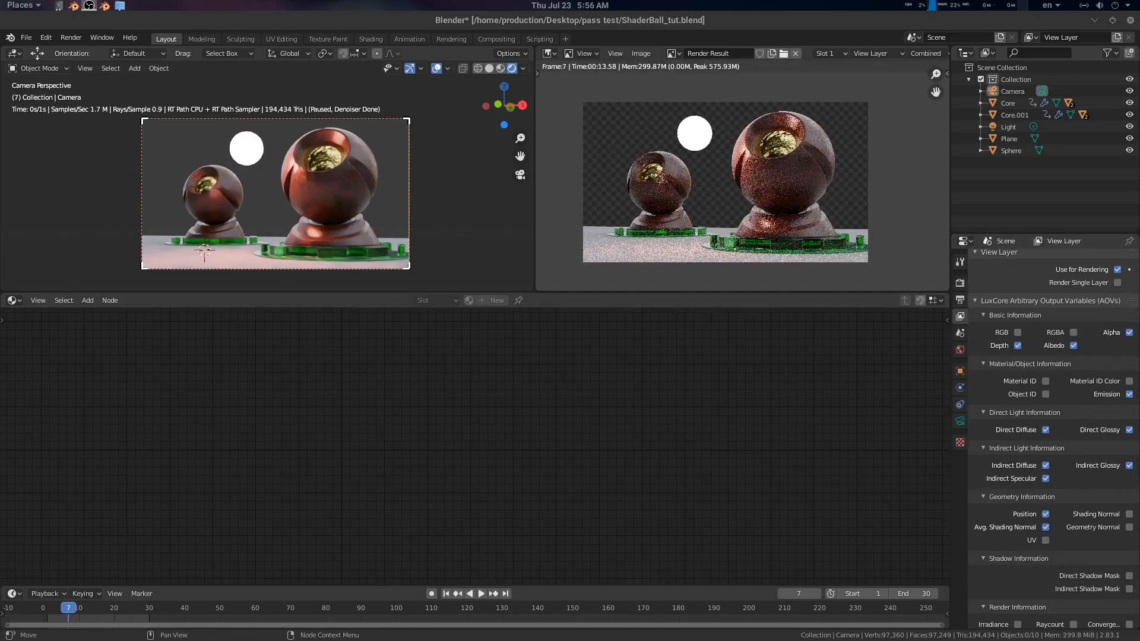
middle_drag(805, 179, 767, 181)
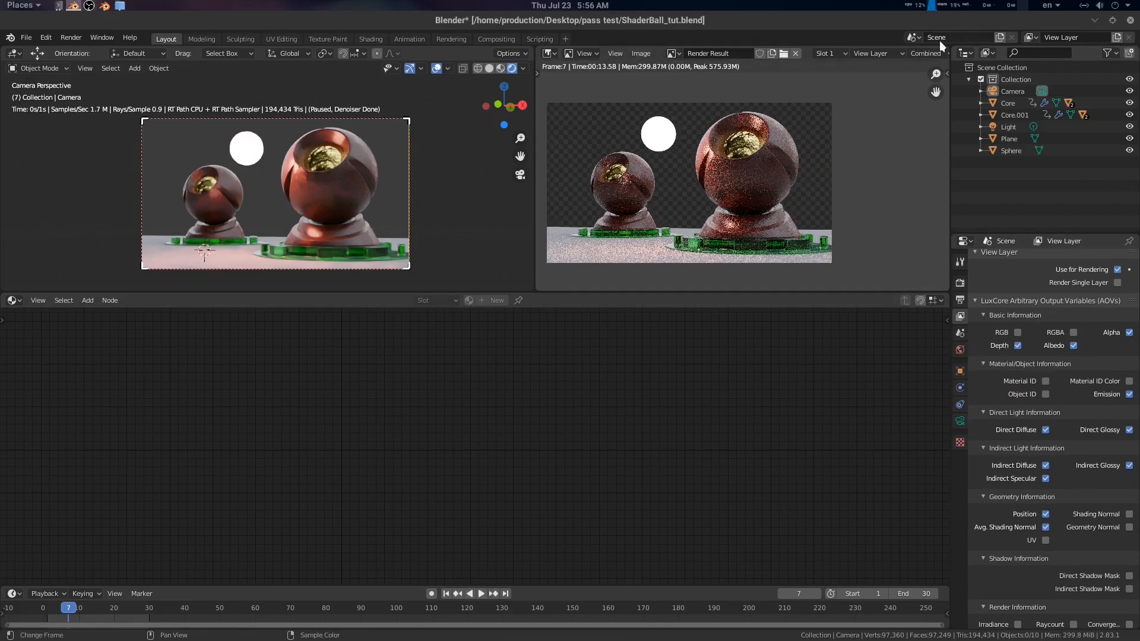
click(927, 53)
middle_drag(712, 215, 780, 215)
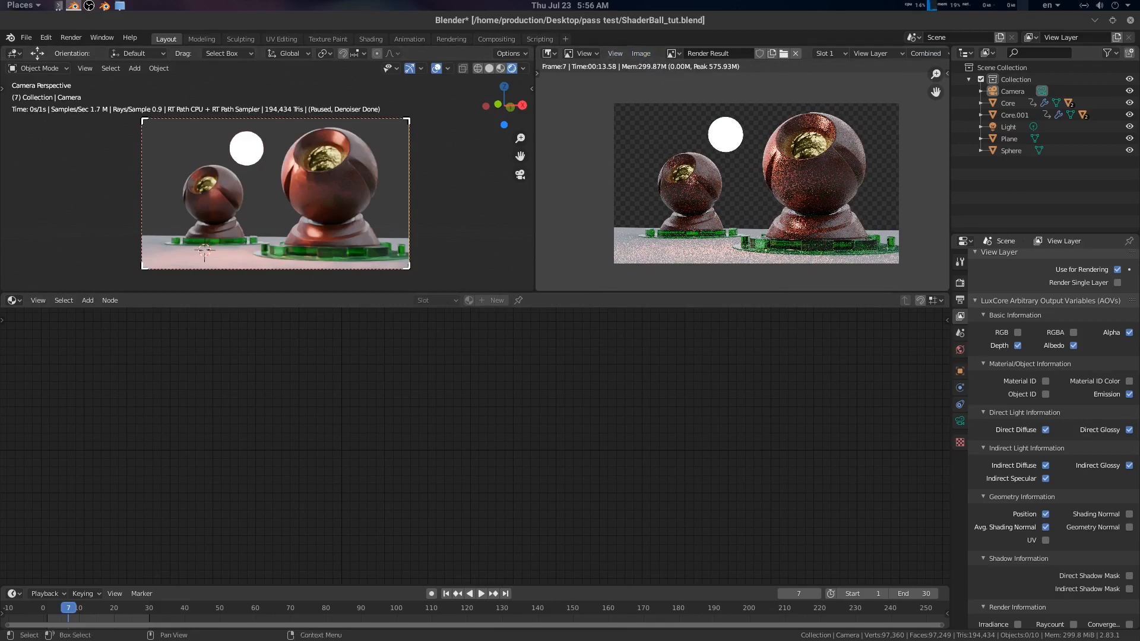
- Save the render as untitled.exr in the pass test folder, using OpenEXR MultiLayer format, RGBA color and Float (Half) depth
click(641, 53)
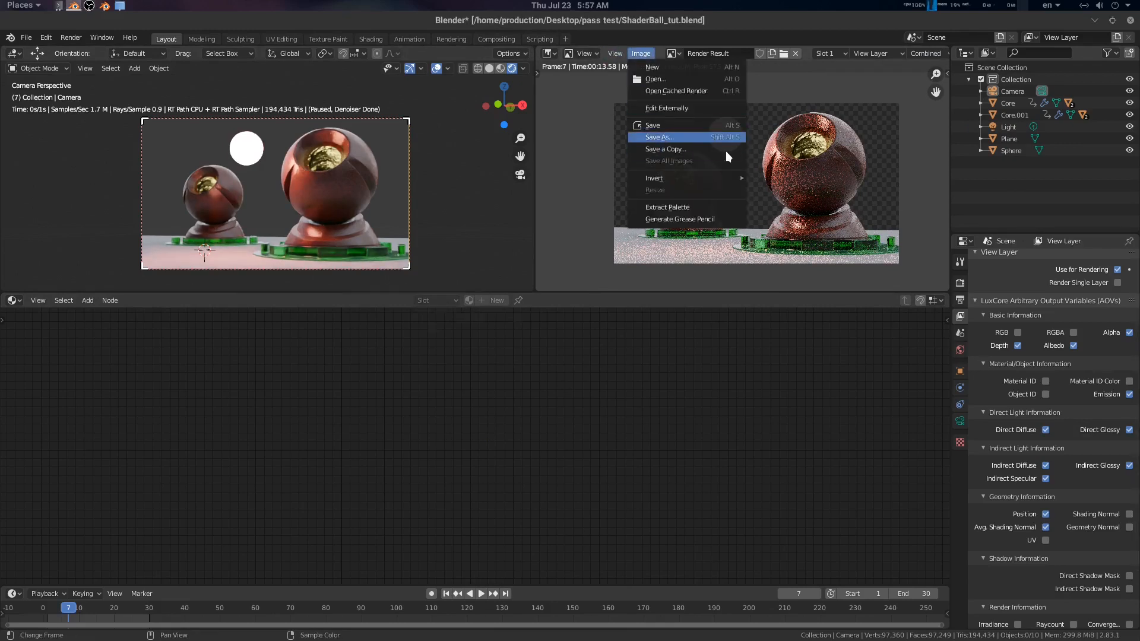
click(666, 137)
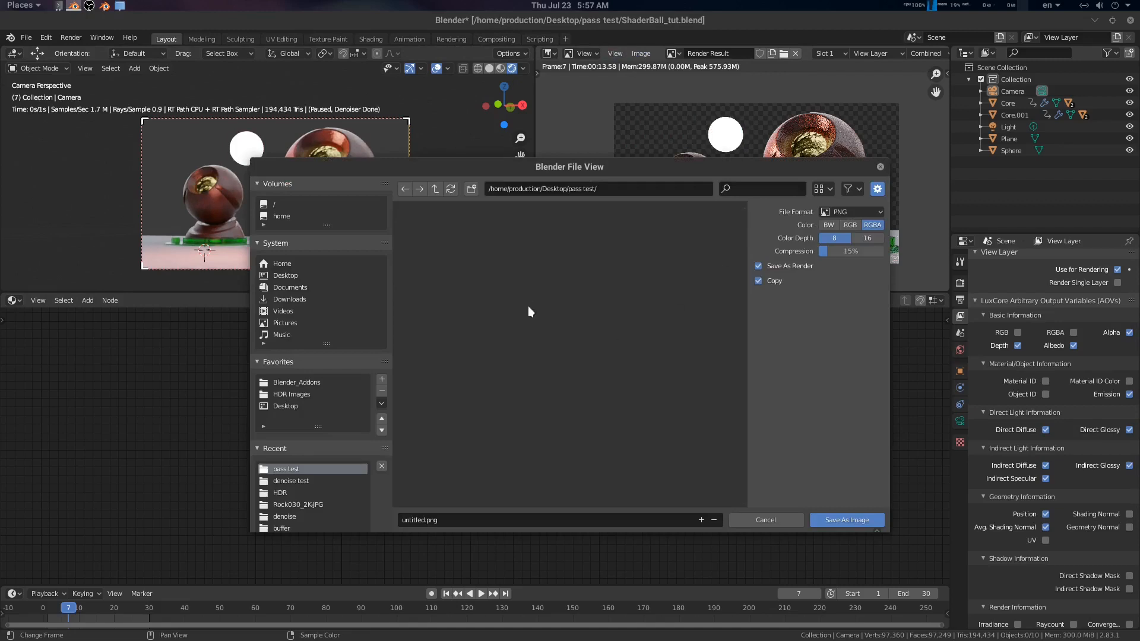
click(849, 211)
click(851, 282)
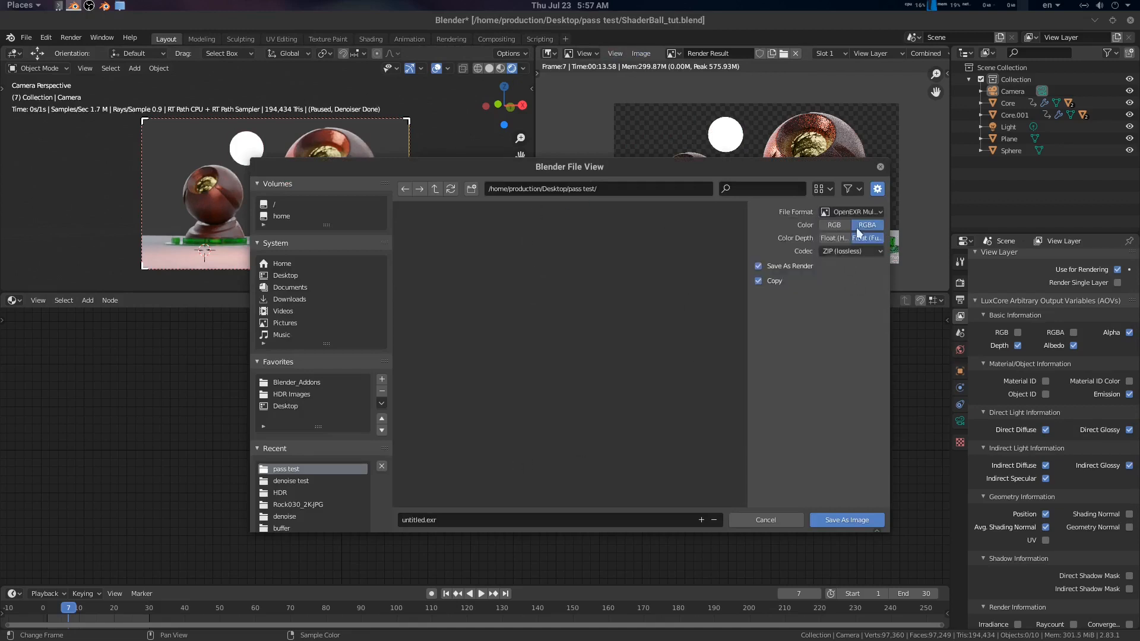
drag(889, 218, 980, 217)
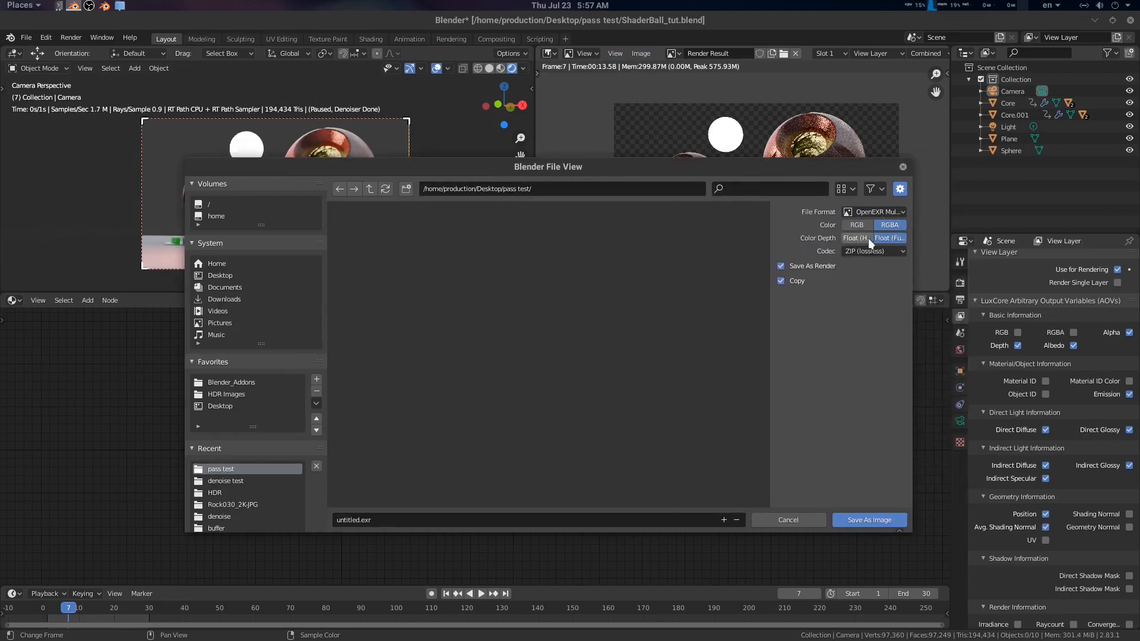
click(862, 237)
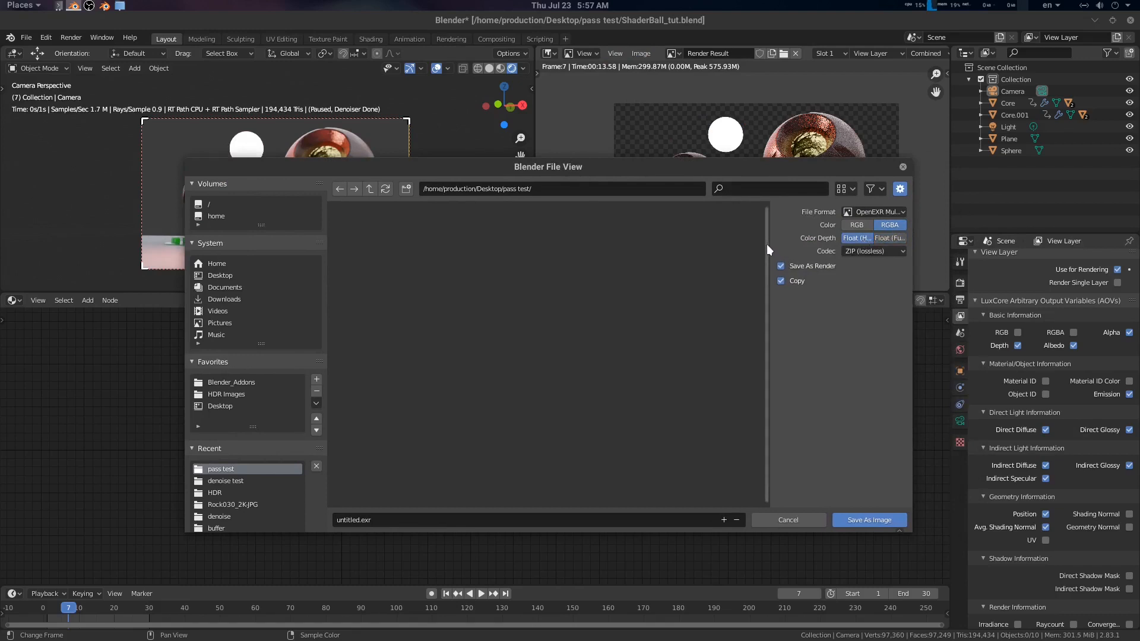
drag(770, 247, 684, 247)
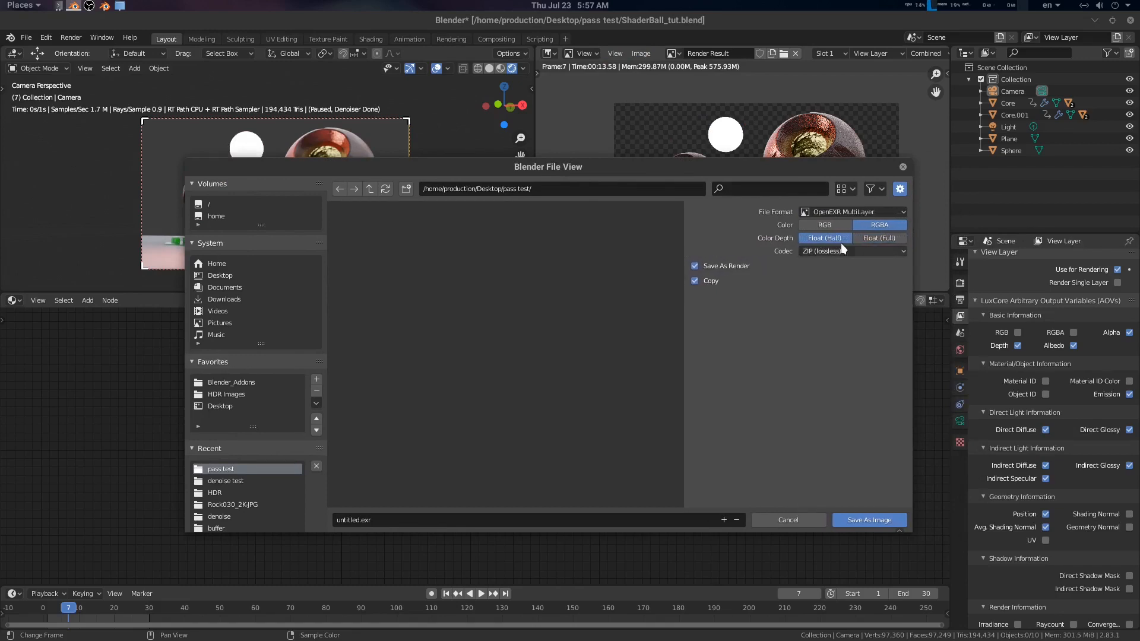
click(828, 248)
click(830, 250)
click(877, 520)
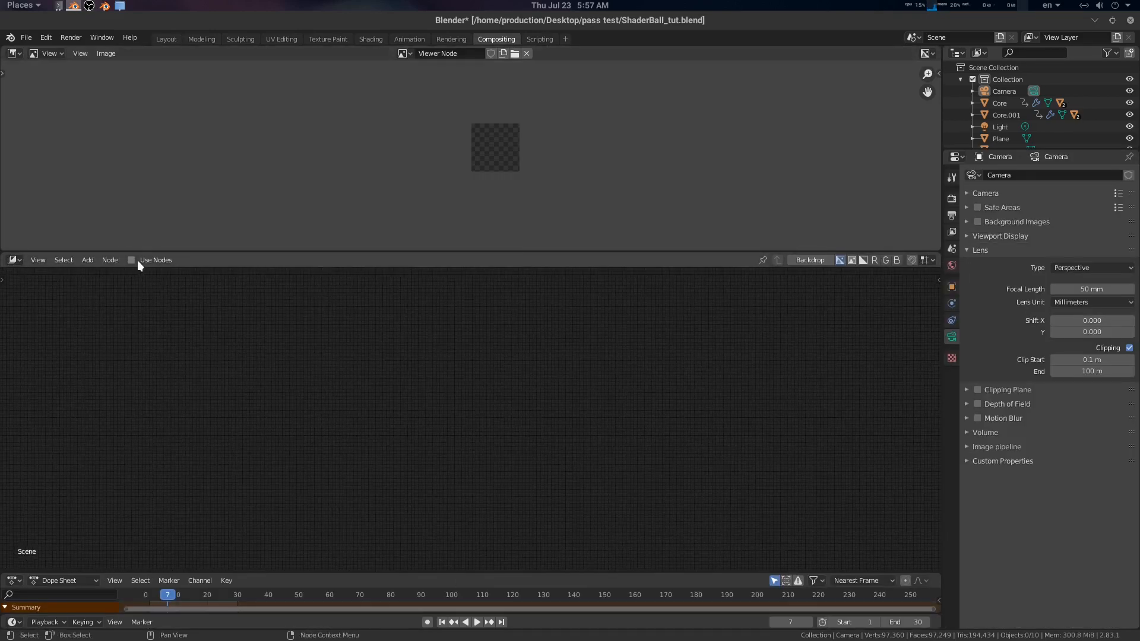
- Enable Use Nodes in the compositor and add a Render Layers node
key(shift+a)
click(303, 333)
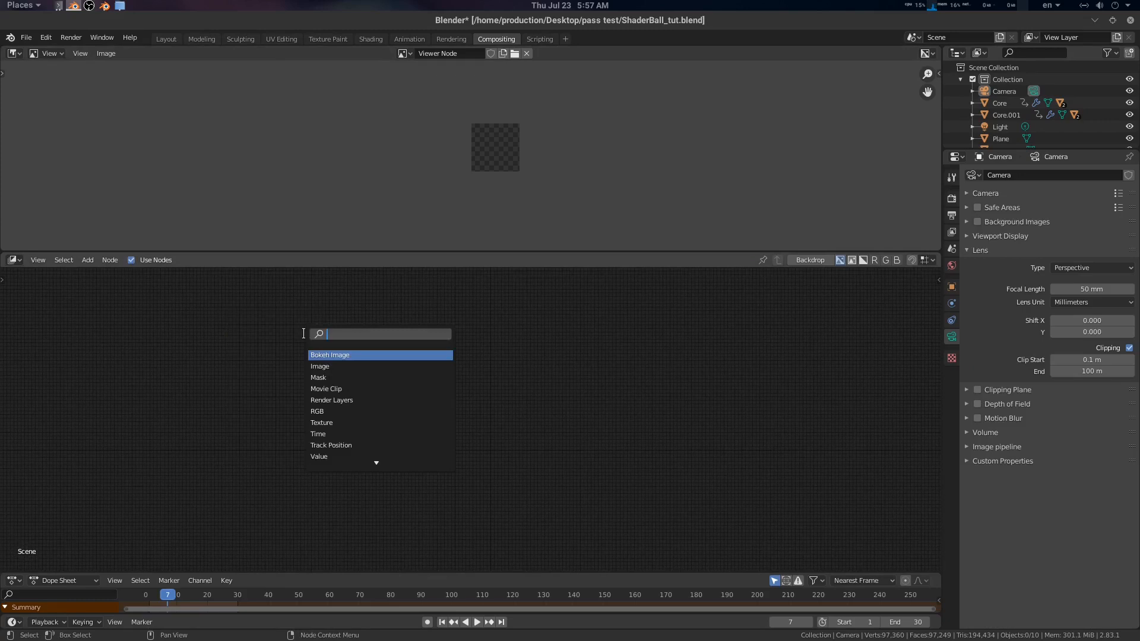
text(render)
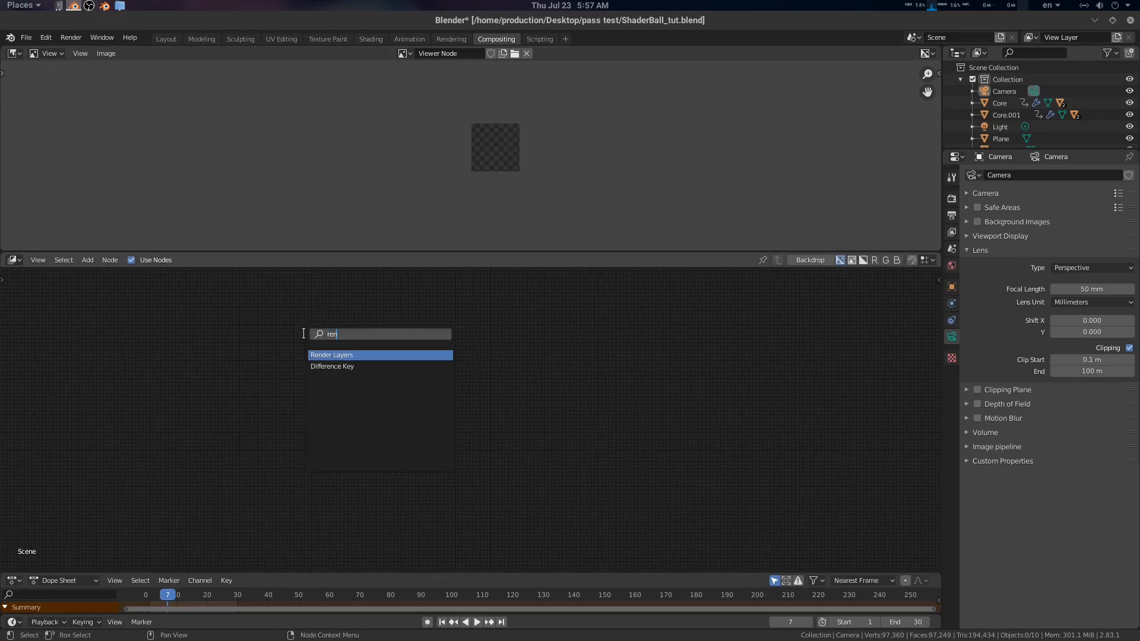
key(Return)
click(303, 334)
- Connect the Render Layers node's Image output to a new Viewer node to preview the render
scroll(350, 348, up, 7)
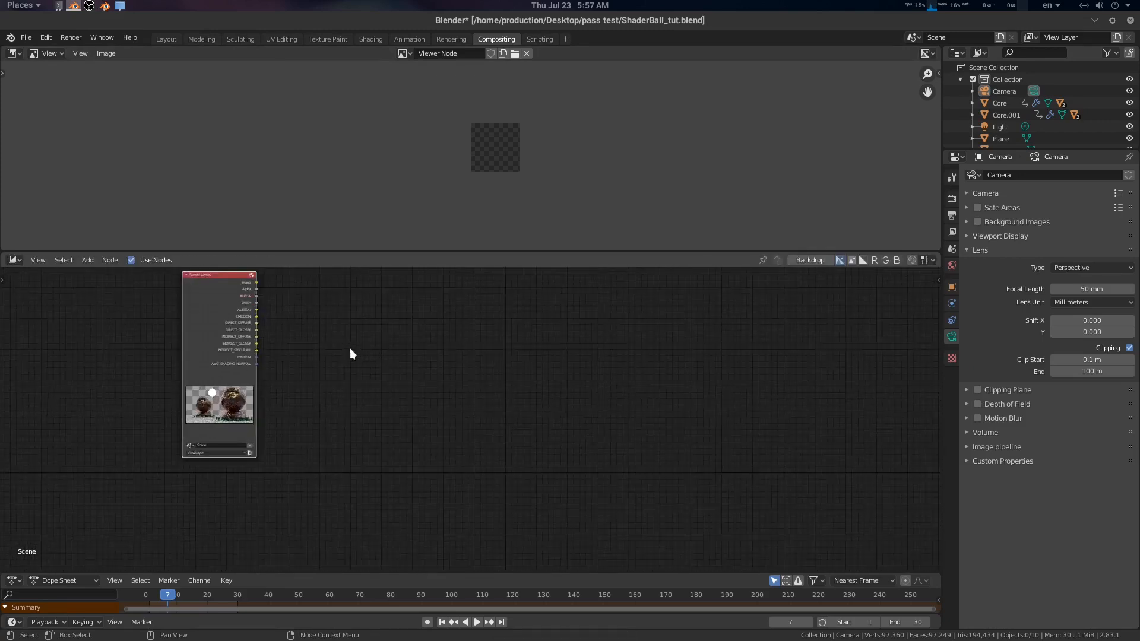
middle_drag(350, 348, 445, 437)
ctrl+shift+click(324, 366)
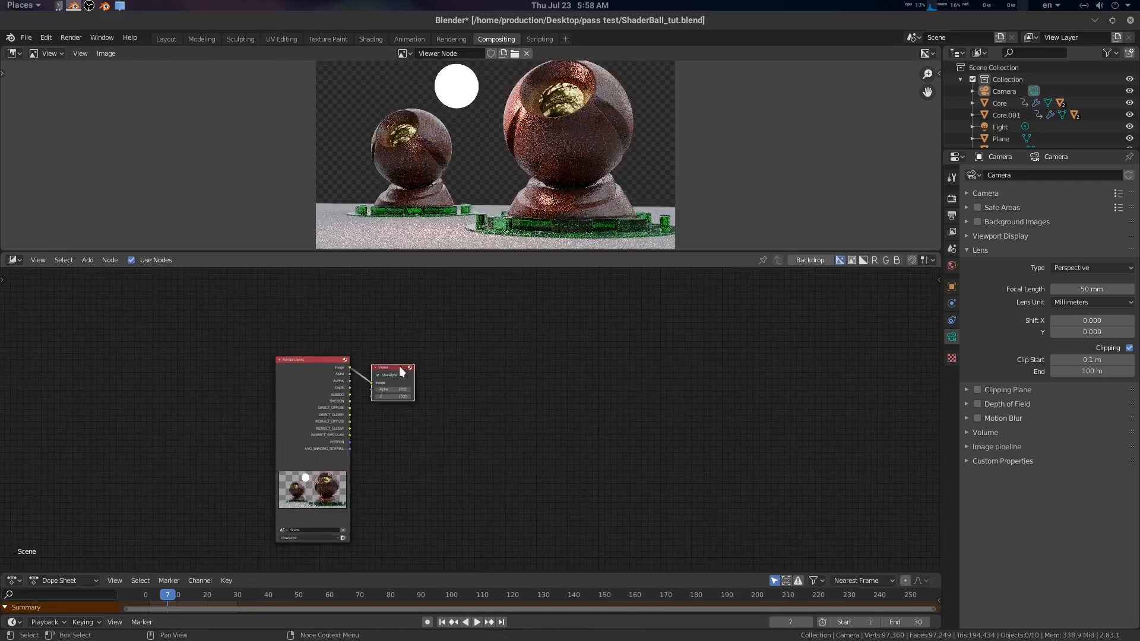
- Move the Viewer node farther from the Render Layers node and preview its output passes one after another up to ALBEDO
drag(399, 367, 663, 386)
ctrl+shift+click(330, 365)
ctrl+shift+click(329, 363)
ctrl+shift+click(330, 363)
ctrl+shift+click(329, 363)
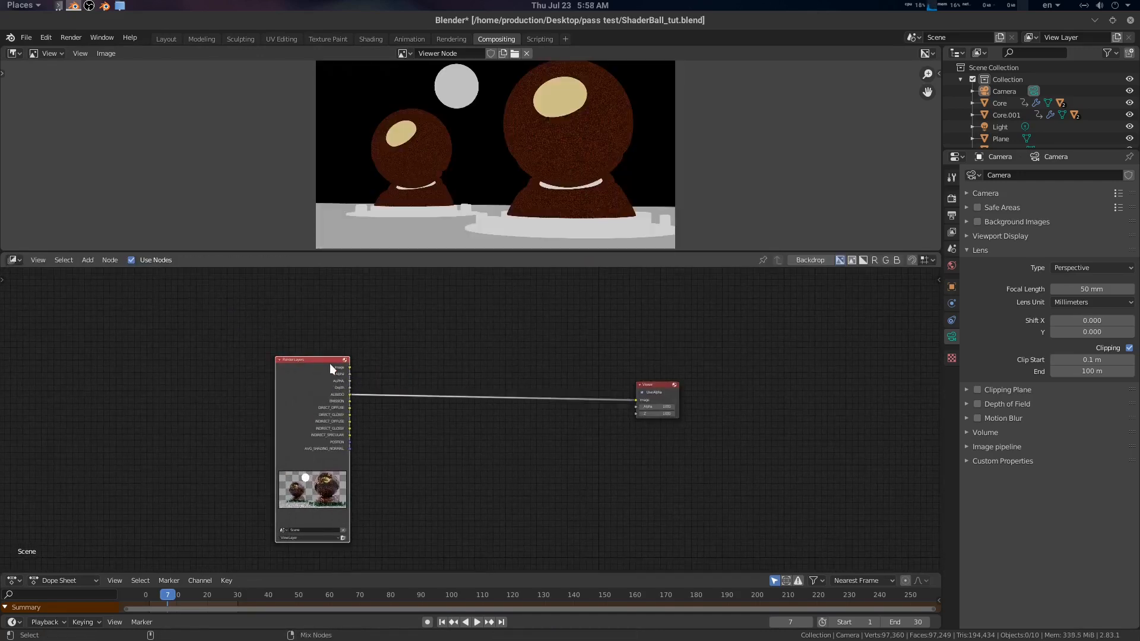
- Replace the Render Layers node with an image node loaded from the saved untitled.exr file
click(436, 357)
click(316, 362)
key(x)
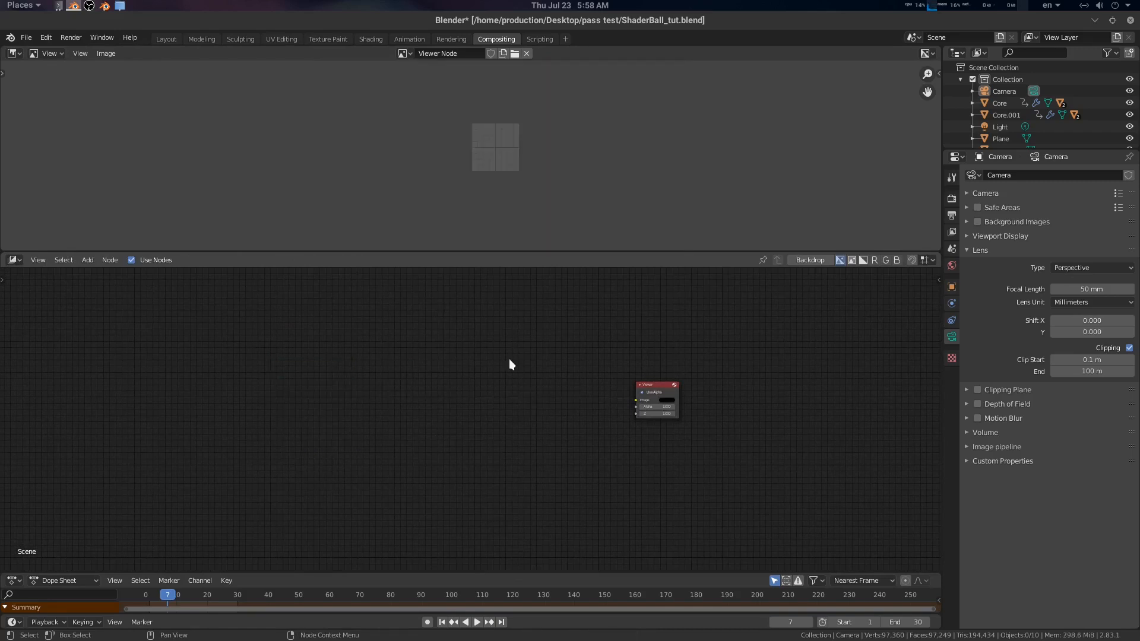
drag(1139, 510, 308, 331)
scroll(348, 348, up, 4)
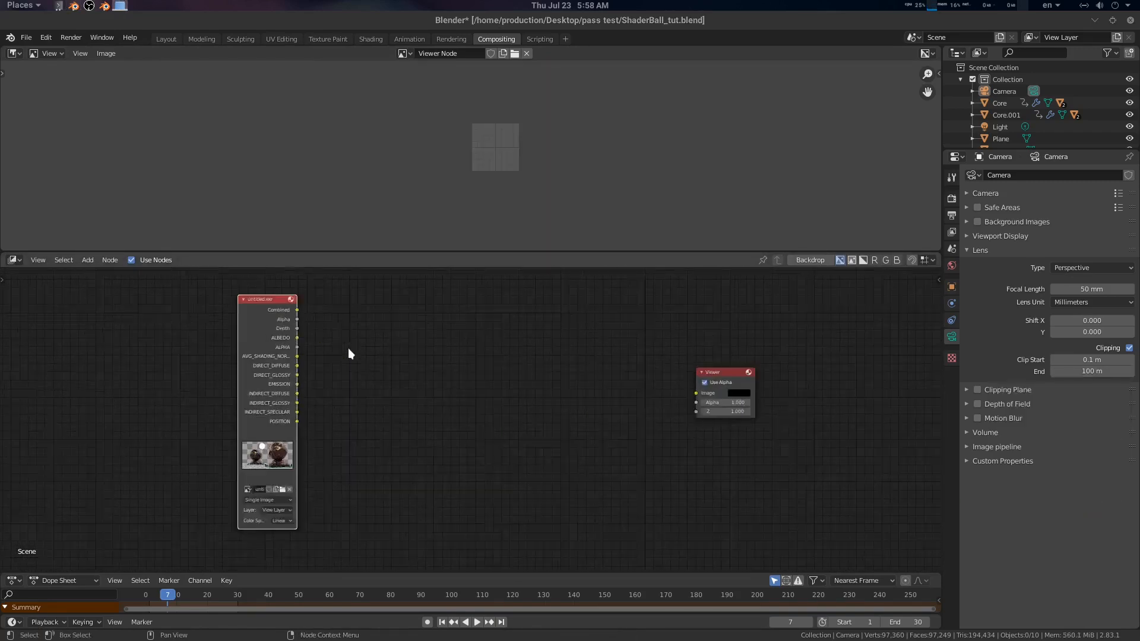
scroll(348, 406, down, 1)
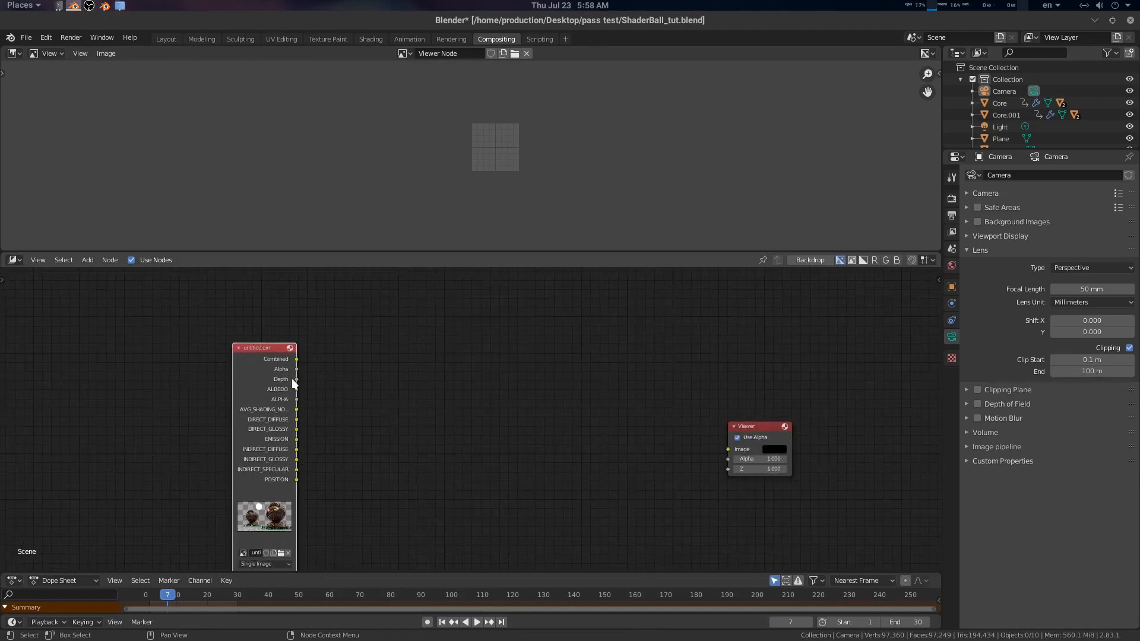
drag(269, 351, 278, 343)
- Preview the passes of the untitled.exr node one after another through the Viewer node
ctrl+shift+click(278, 344)
ctrl+shift+click(277, 340)
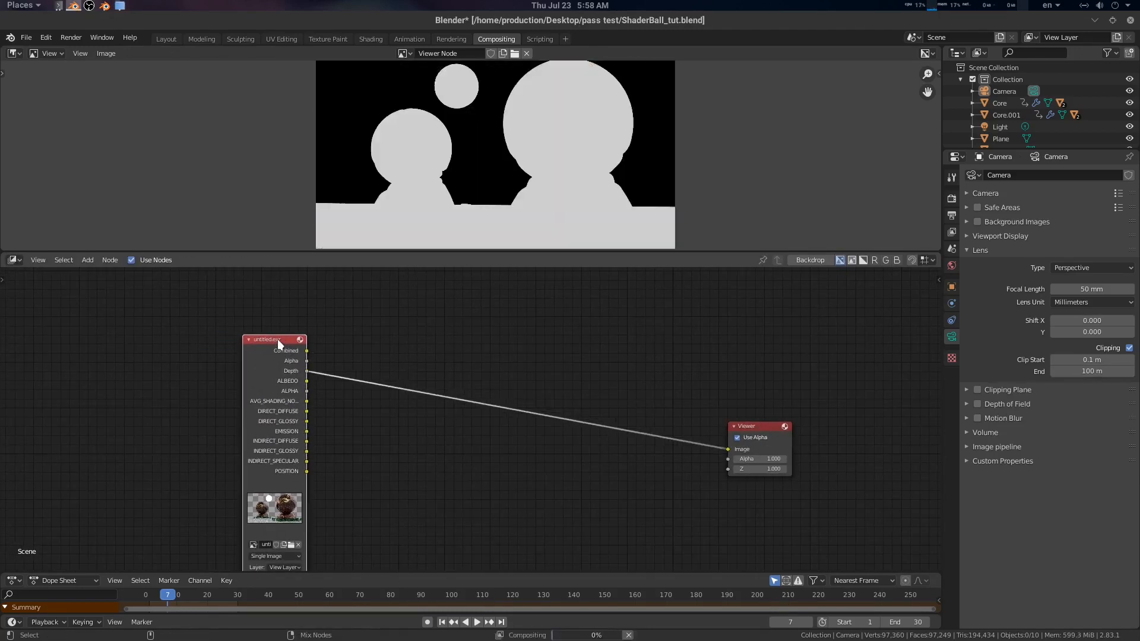
ctrl+shift+click(277, 340)
ctrl+shift+click(277, 339)
ctrl+shift+click(276, 339)
ctrl+shift+click(276, 339)
ctrl+shift+click(276, 339)
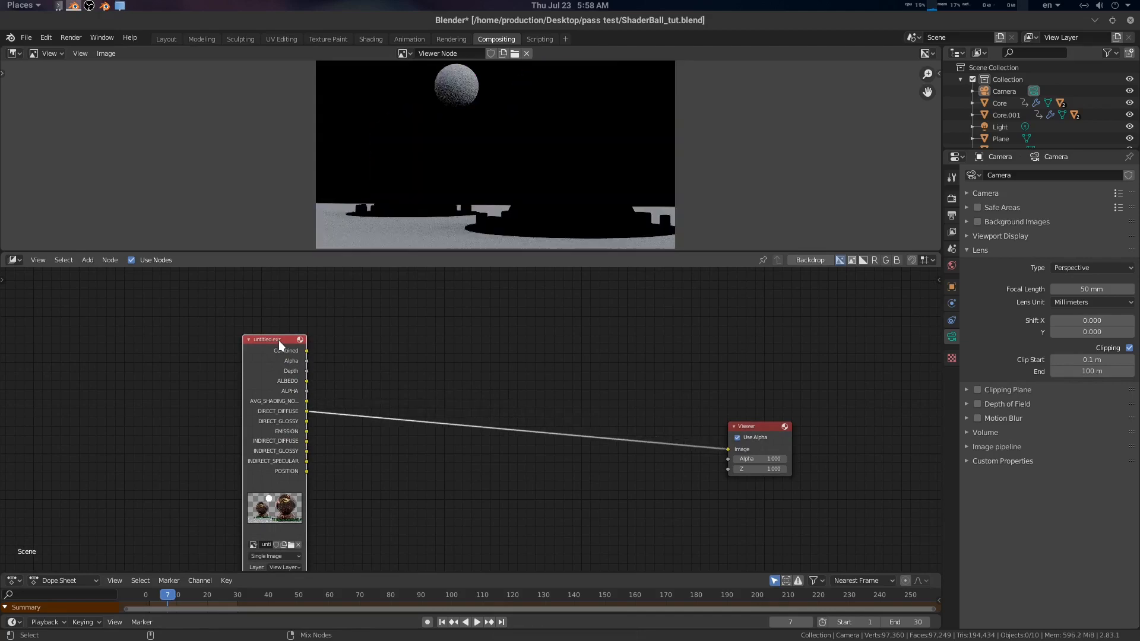
ctrl+shift+click(279, 340)
ctrl+shift+click(279, 340)
ctrl+shift+click(279, 340)
ctrl+shift+click(279, 340)
- Connect the untitled.exr node's Combined output to the Viewer and move the image node farther away from it
middle_drag(651, 410, 658, 418)
scroll(657, 418, up, 2)
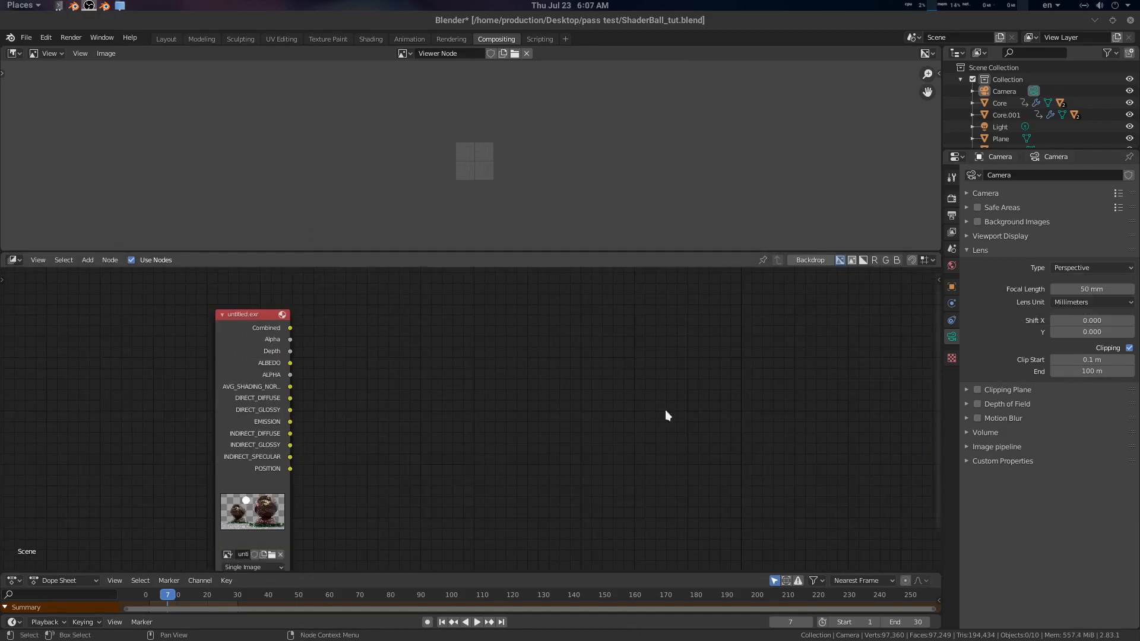
ctrl+shift+click(277, 333)
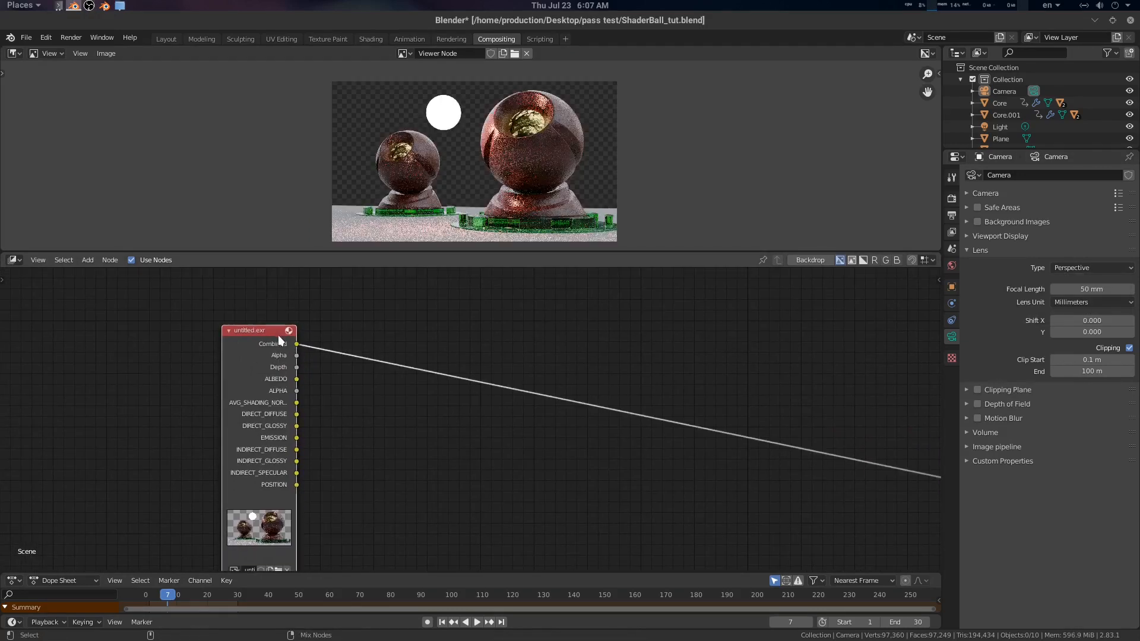
middle_drag(289, 358, 301, 365)
drag(280, 339, 238, 326)
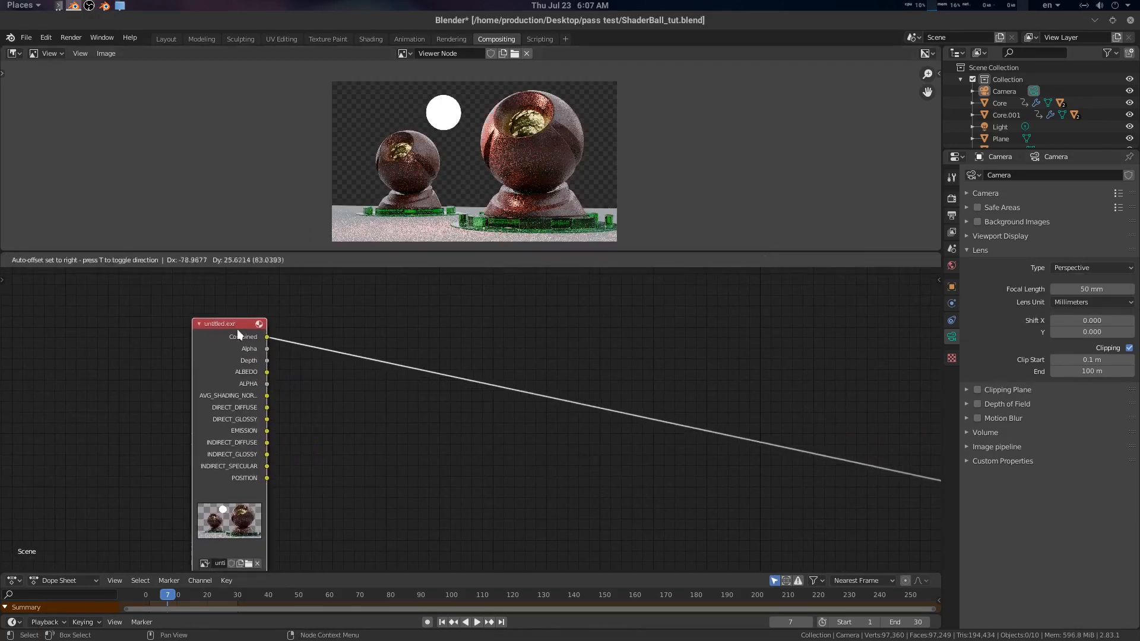
middle_drag(388, 409, 394, 407)
click(294, 394)
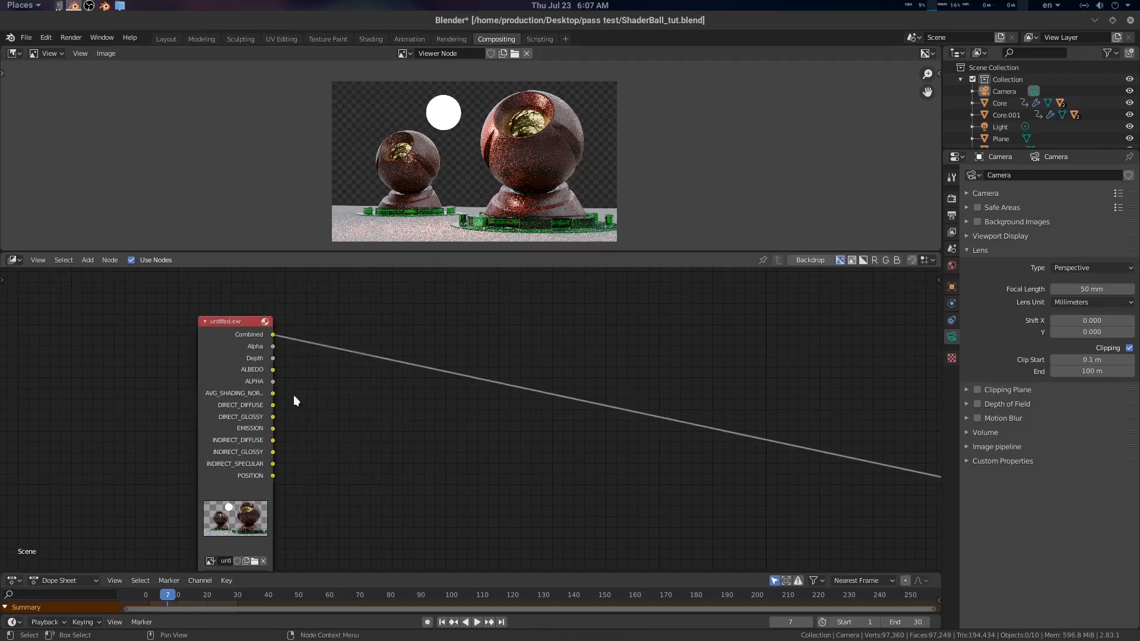
- Add a Mix node beside the untitled.exr node and set its blending mode to Add
key(shift+a)
click(336, 277)
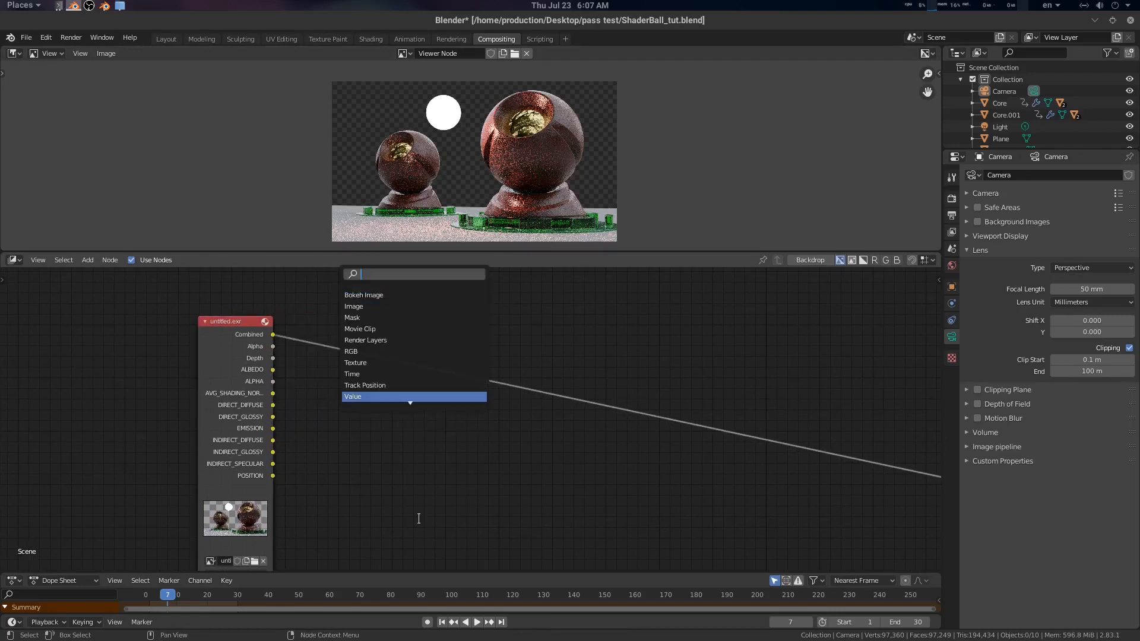
text(mix)
key(Return)
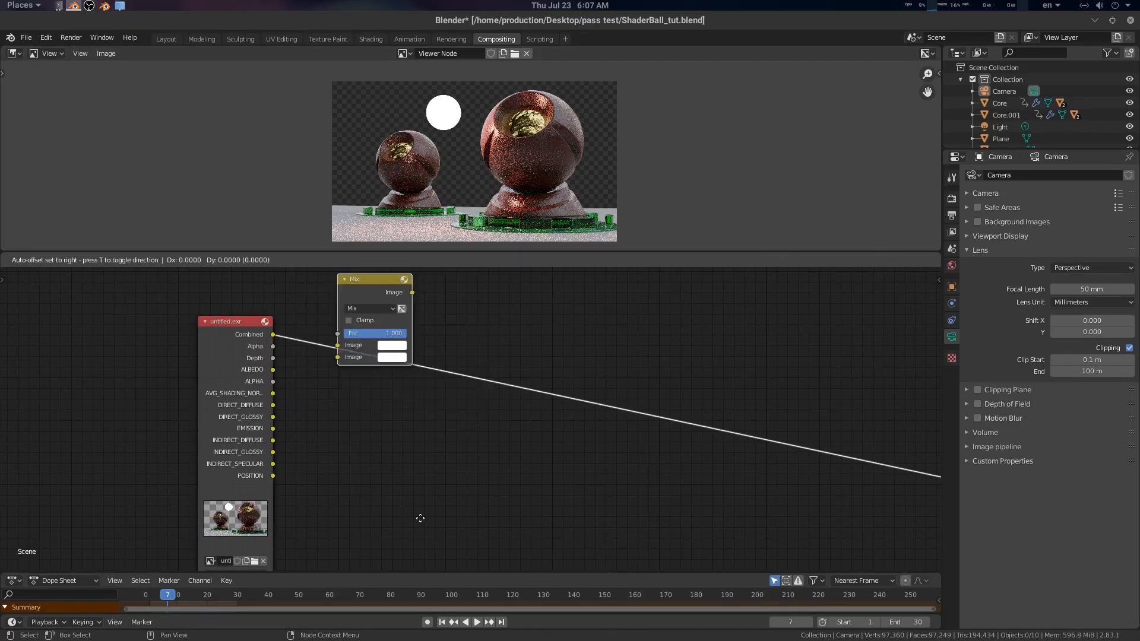
click(416, 389)
scroll(469, 451, up, 3)
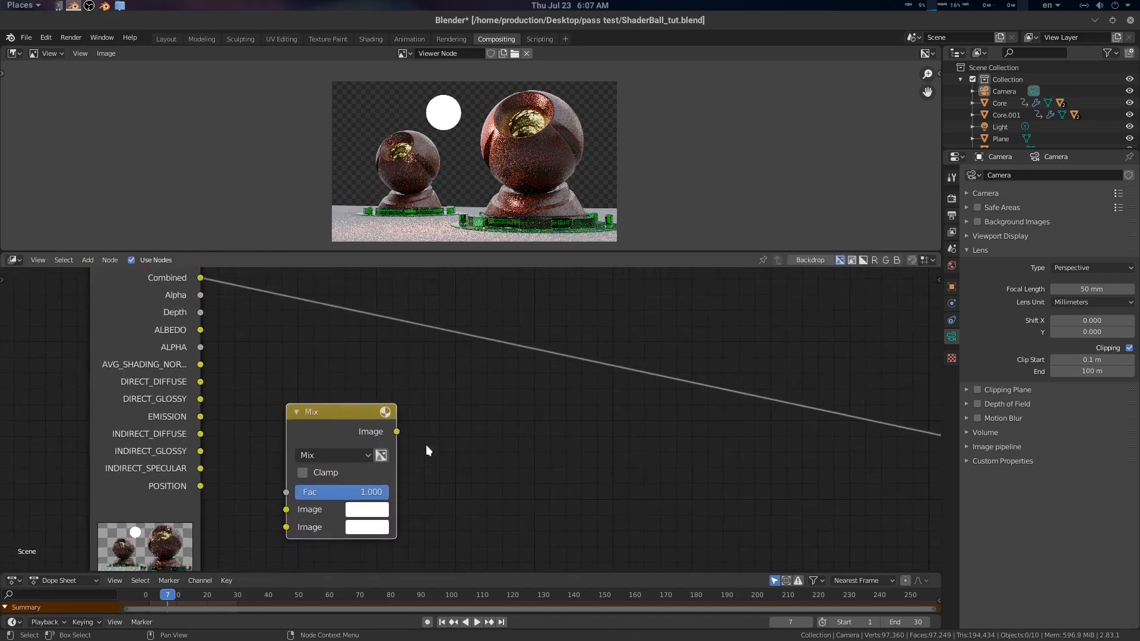
click(345, 454)
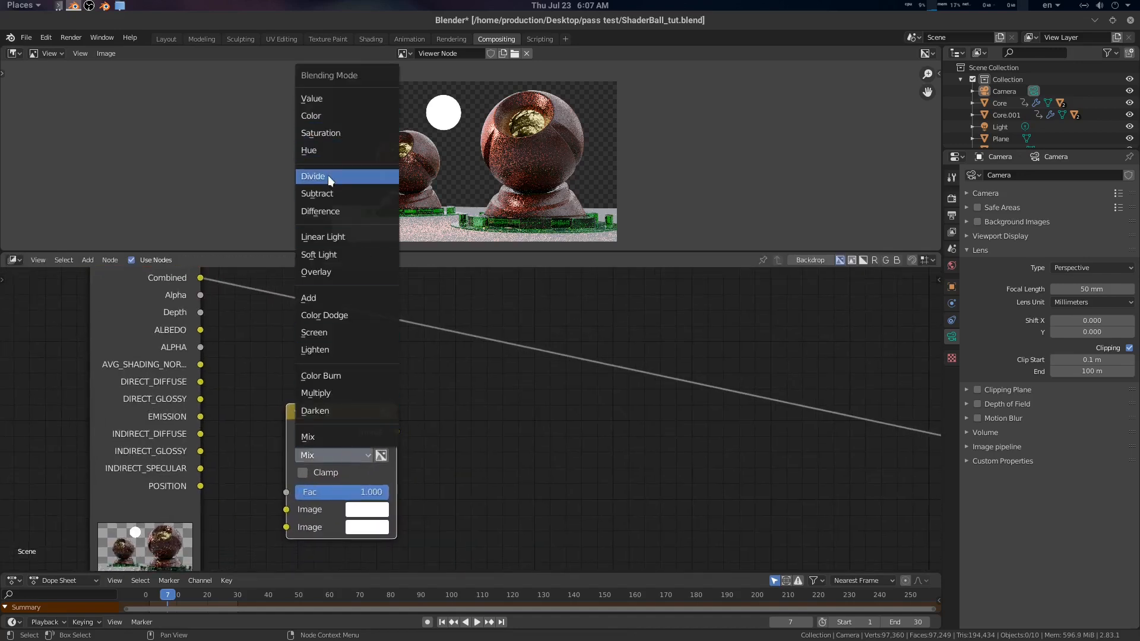
click(333, 298)
drag(318, 430, 348, 381)
middle_drag(297, 364, 315, 390)
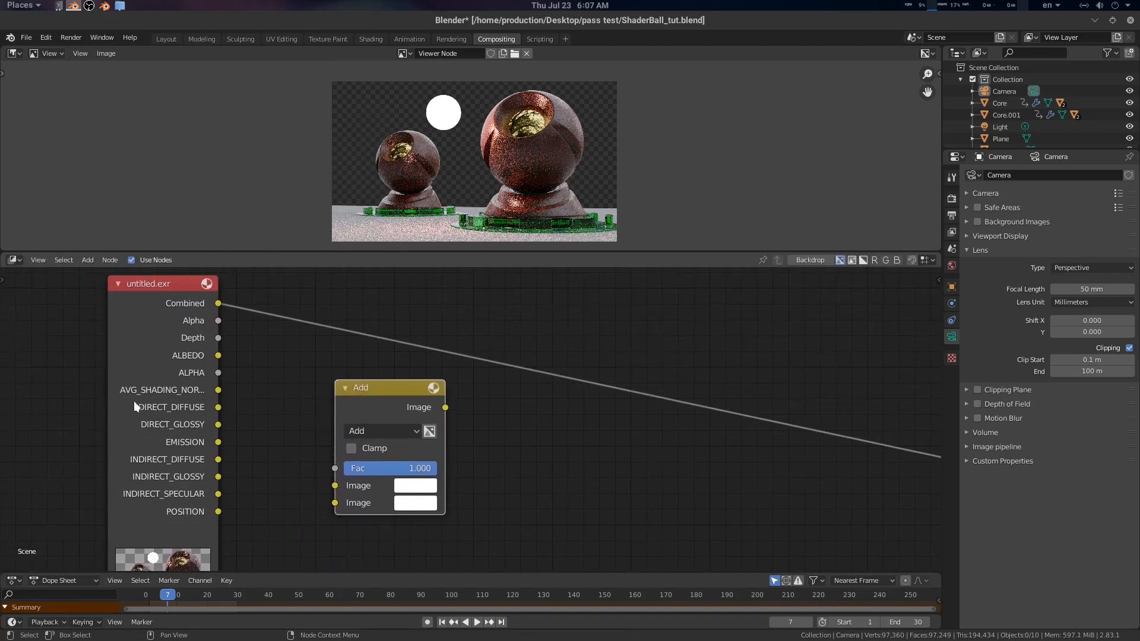
- Feed DIRECT_DIFFUSE and INDIRECT_DIFFUSE into the Add node's two Image inputs and preview the sum in the Viewer
drag(219, 408, 336, 486)
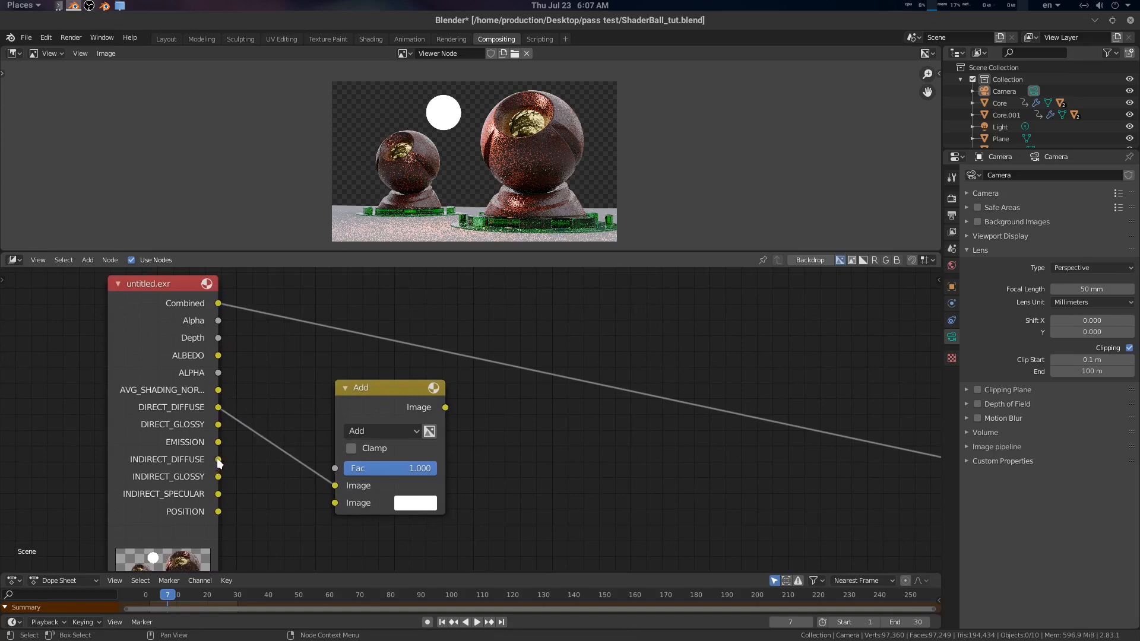
drag(219, 459, 343, 506)
drag(403, 382, 375, 310)
ctrl+shift+click(374, 388)
scroll(403, 353, down, 1)
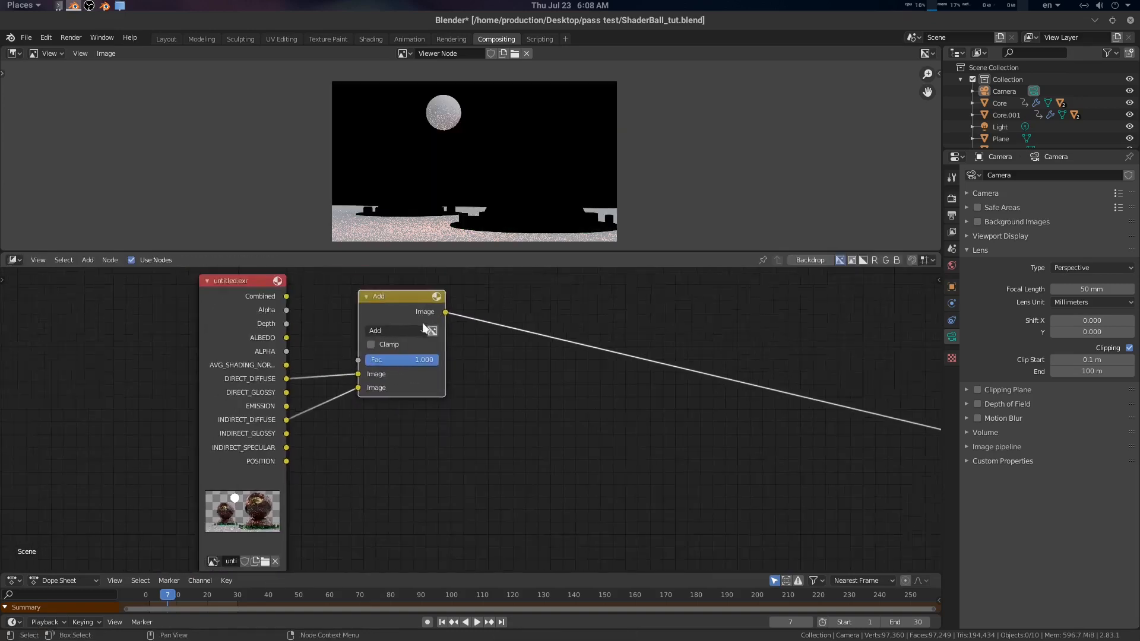
- Duplicate the Add node below the first and connect DIRECT_GLOSSY and INDIRECT_GLOSSY to its Image inputs
key(shift+d)
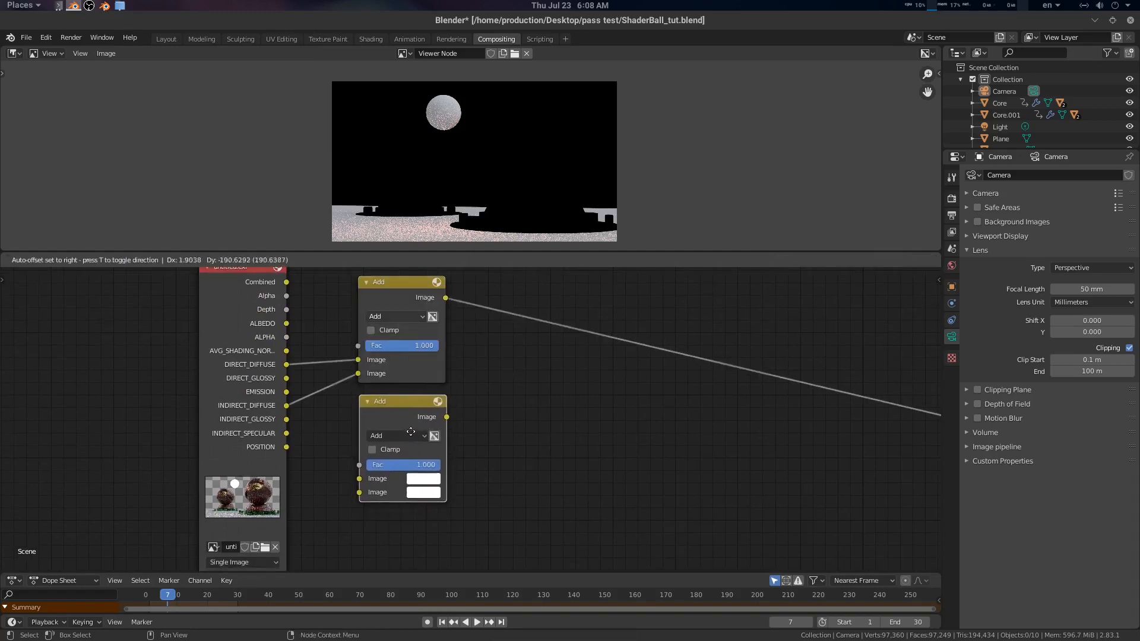
click(399, 438)
scroll(356, 426, up, 1)
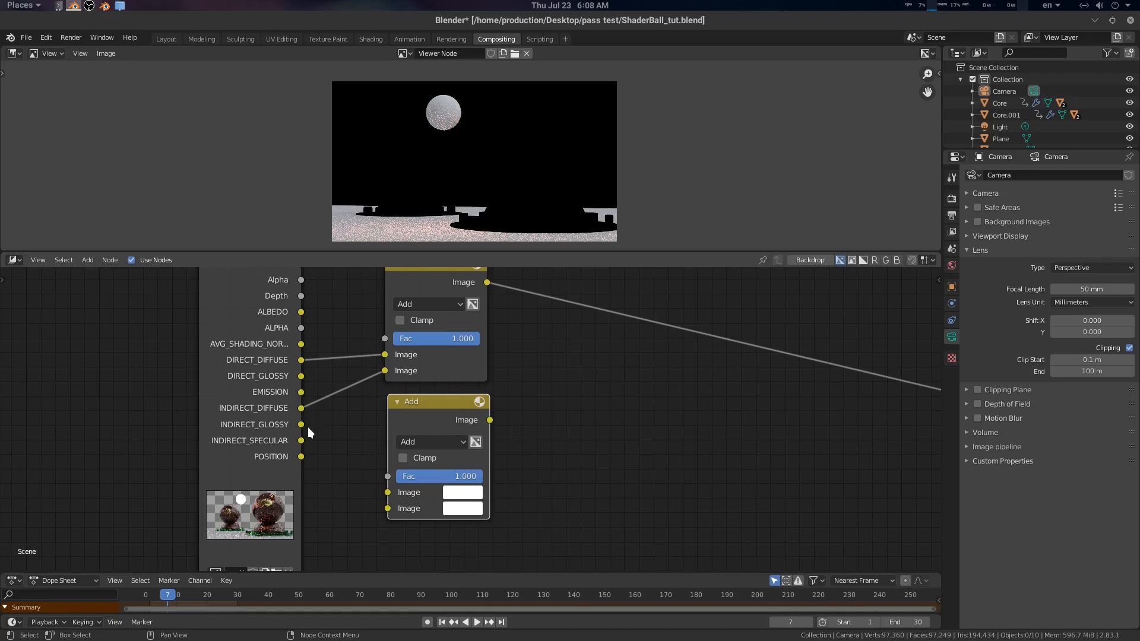
drag(302, 378, 336, 417)
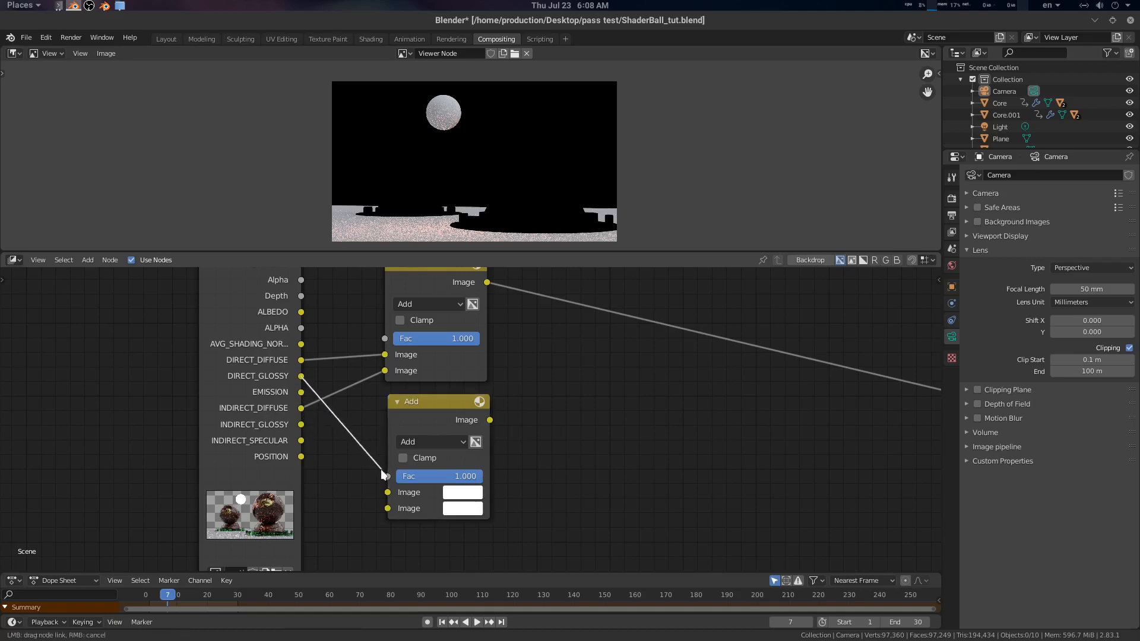
drag(383, 475, 387, 492)
drag(302, 425, 322, 452)
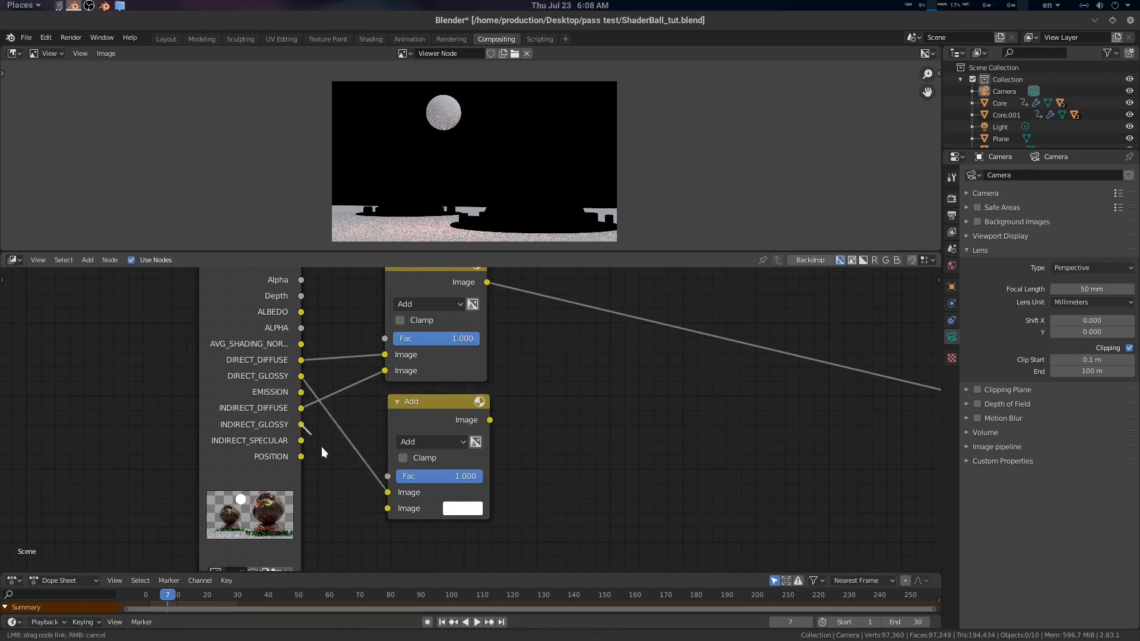
drag(385, 509, 387, 509)
- Duplicate a third Add node below the glossy one and connect EMISSION and INDIRECT_SPECULAR to its Image inputs
scroll(536, 465, down, 1)
click(432, 390)
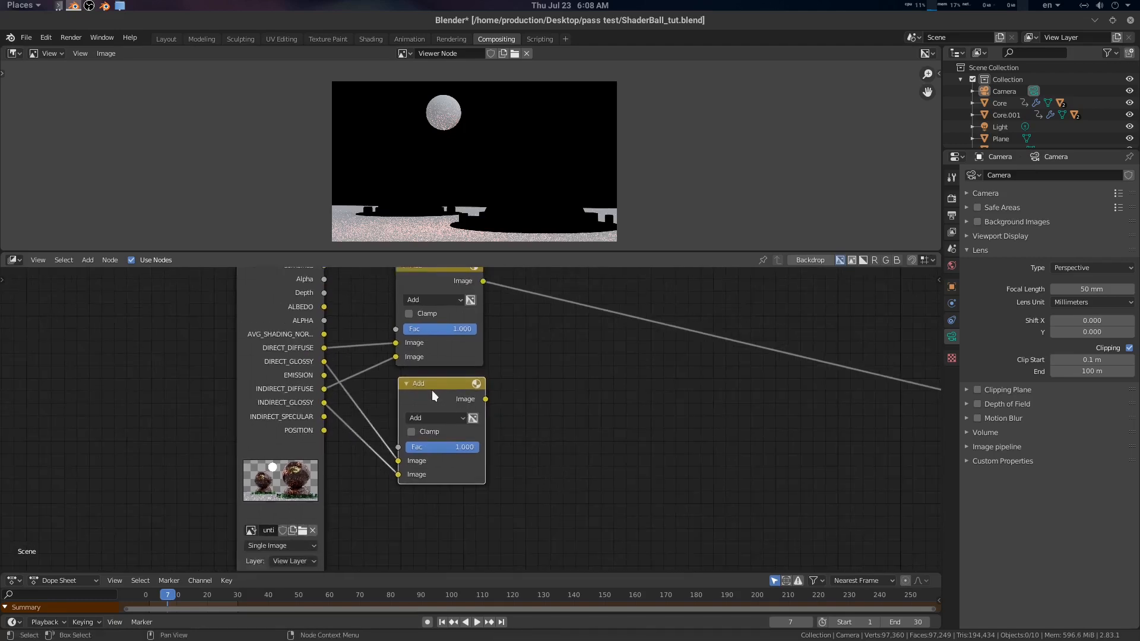
key(shift+d)
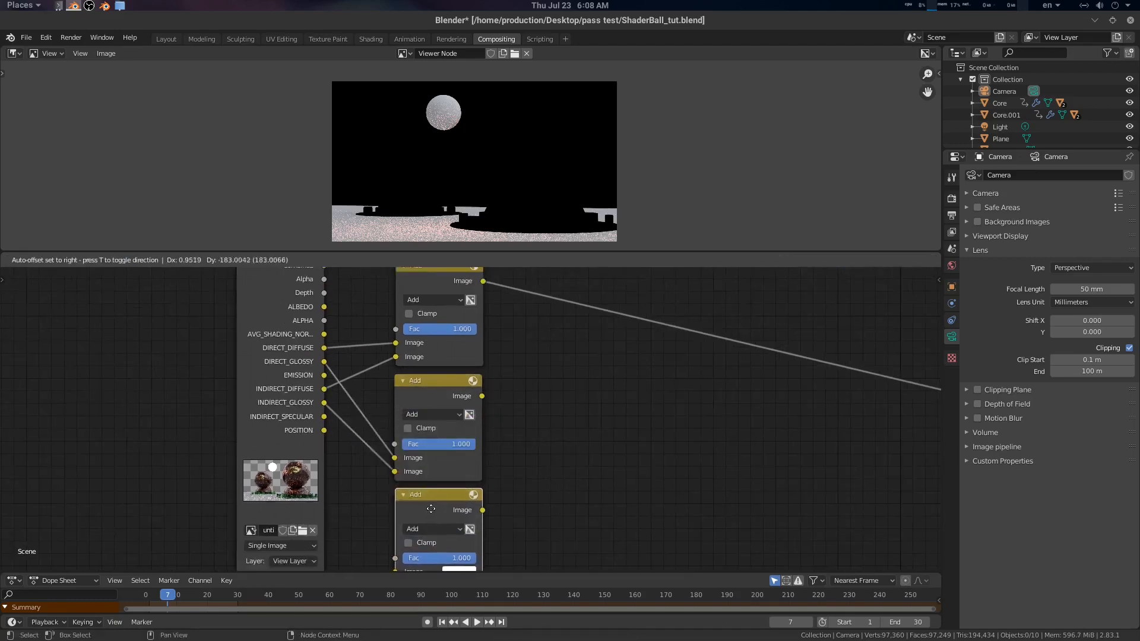
click(430, 507)
middle_drag(528, 487, 550, 451)
scroll(437, 449, down, 1)
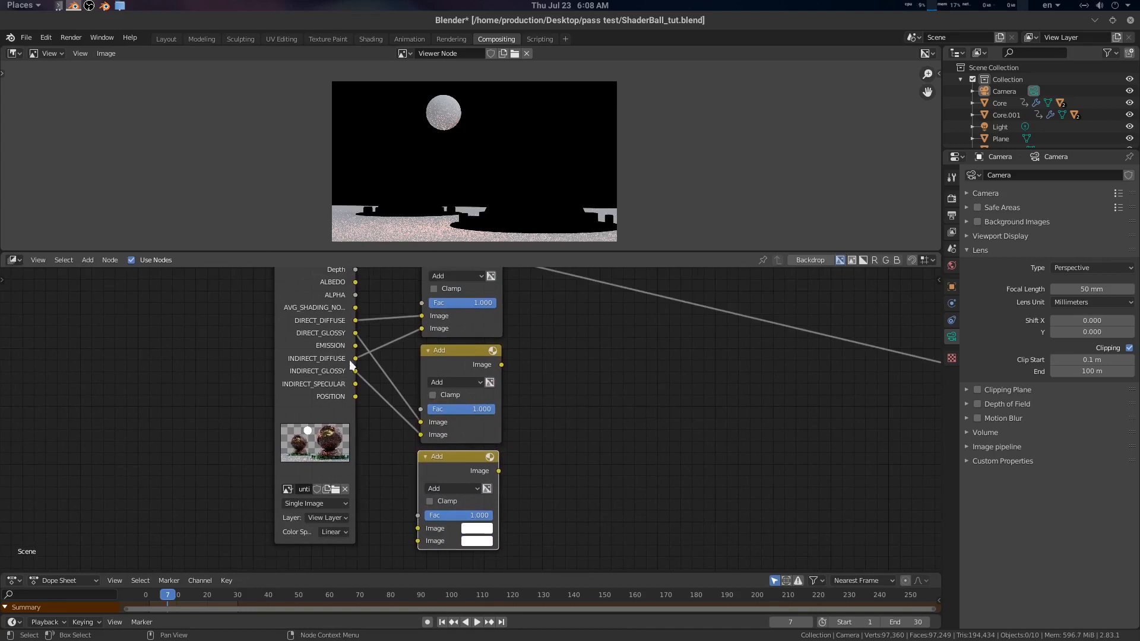
drag(355, 346, 418, 528)
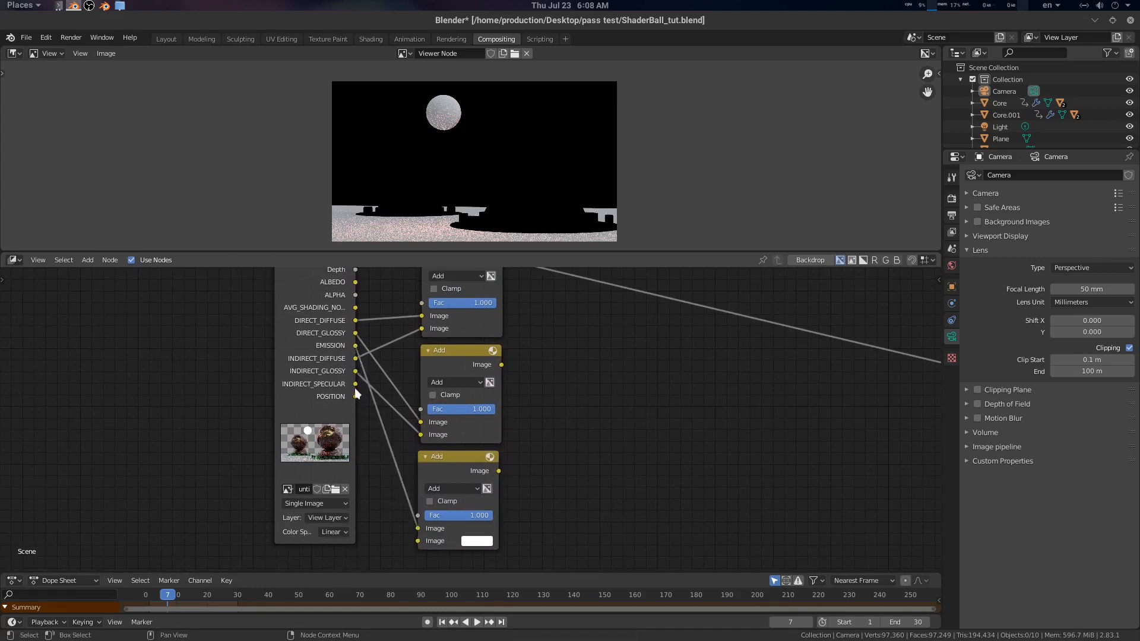
drag(356, 396, 417, 541)
- Preview the glossy, emission/specular and diffuse Add nodes in turn through the Viewer node
middle_drag(577, 419, 500, 444)
scroll(500, 444, down, 1)
ctrl+shift+click(404, 420)
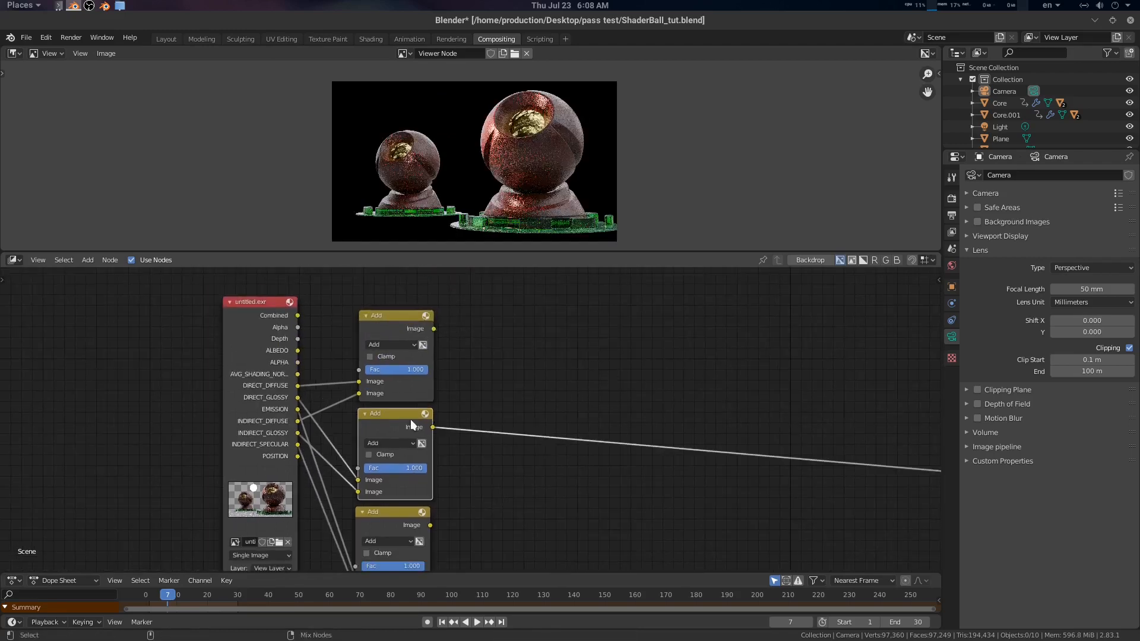
ctrl+shift+click(402, 463)
shift+scroll(472, 368, up, 2)
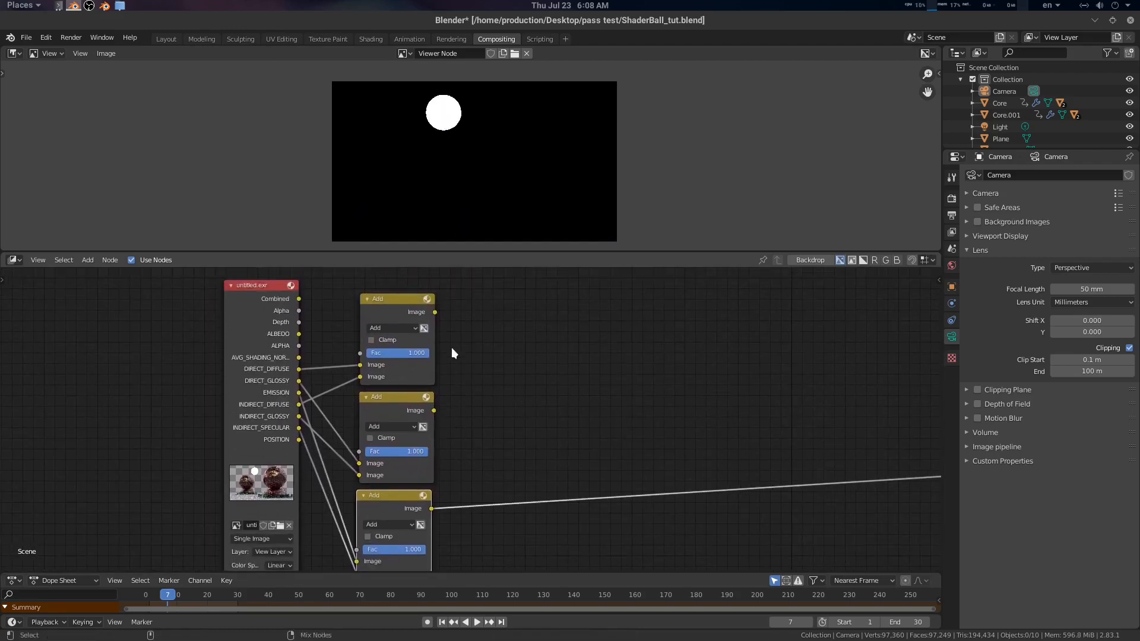
ctrl+shift+click(414, 310)
- Duplicate another Add node, combine the diffuse and glossy sums in it, and preview the result in the Viewer
middle_drag(522, 352, 514, 368)
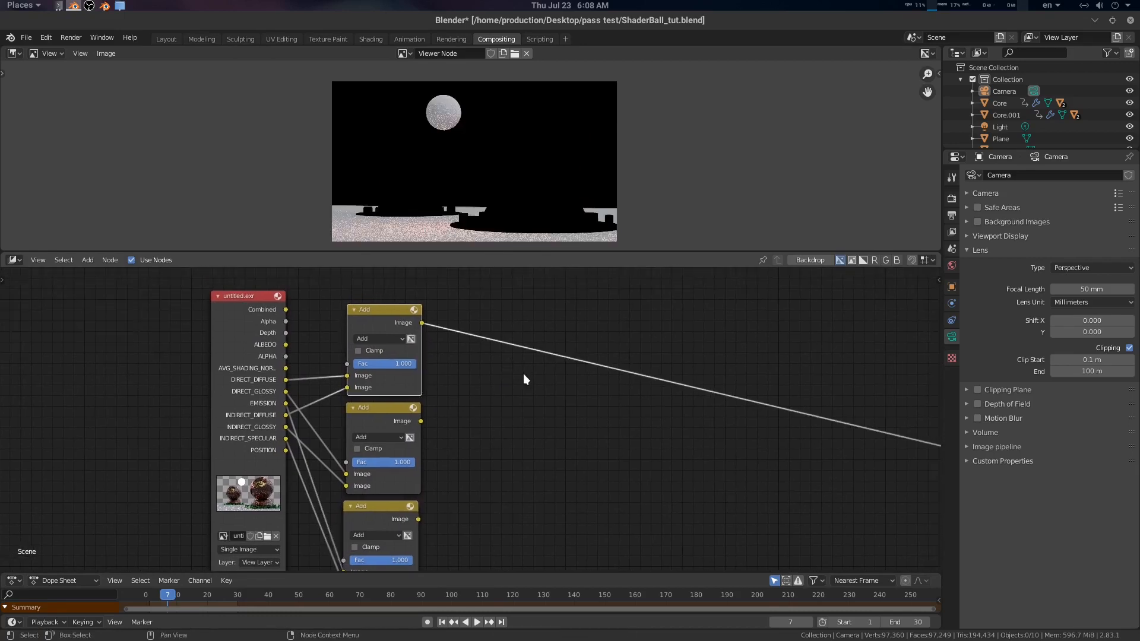
key(shift+d)
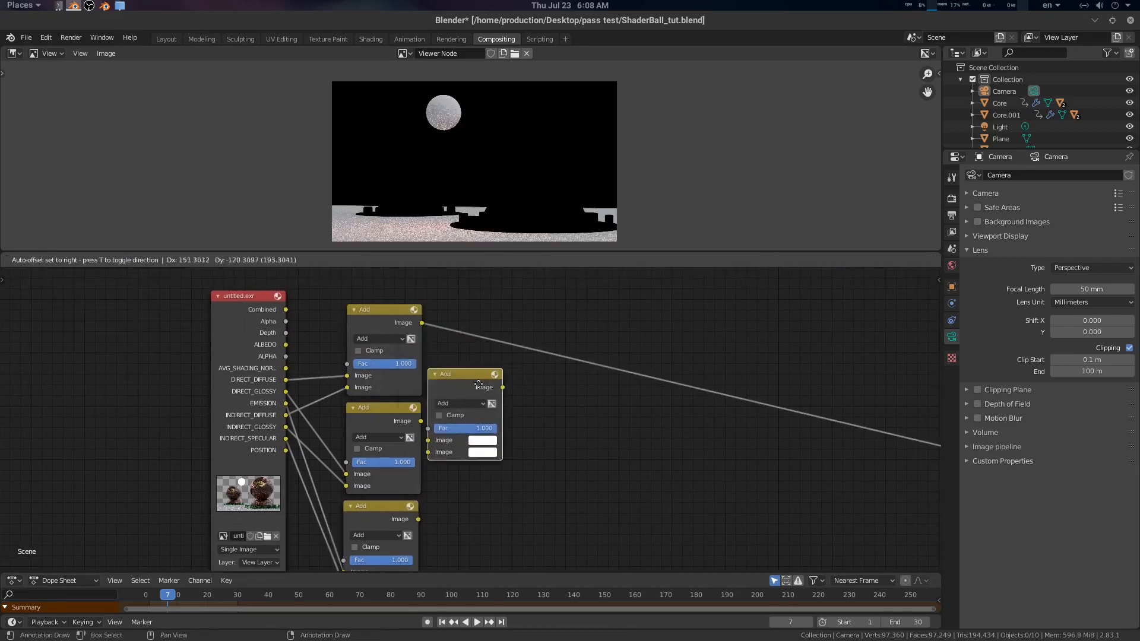
click(536, 379)
drag(422, 323, 497, 441)
drag(420, 423, 497, 453)
ctrl+shift+click(530, 380)
drag(536, 378, 528, 339)
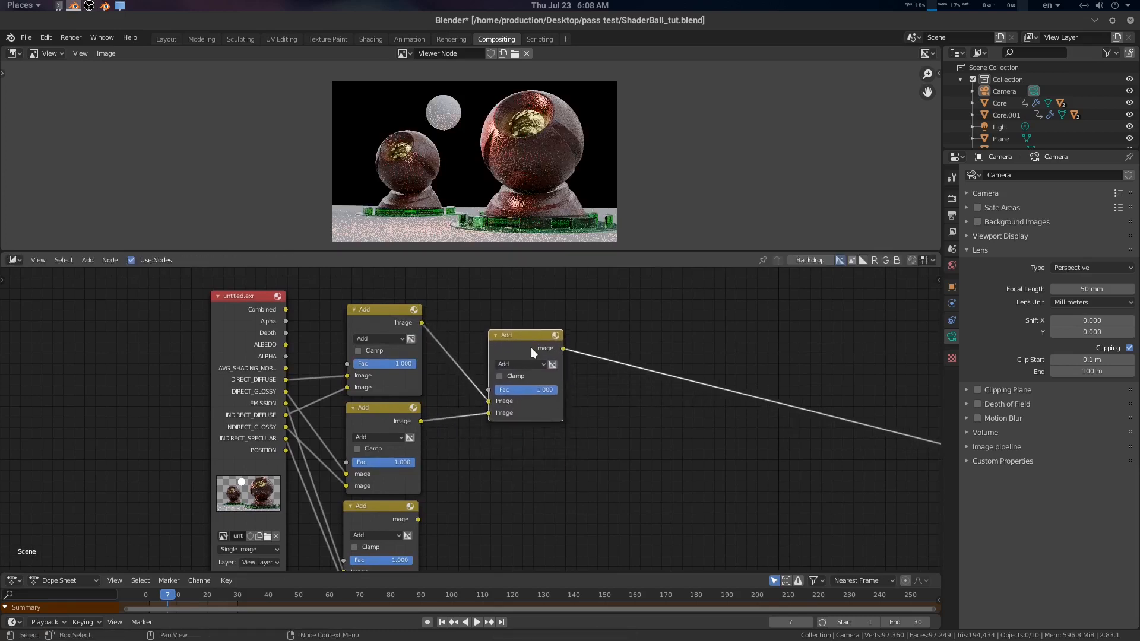
- Duplicate a final Add node, combine the diffuse-glossy result with the emission/specular sum, and preview it in the Viewer
middle_drag(583, 390, 574, 344)
key(shift+d)
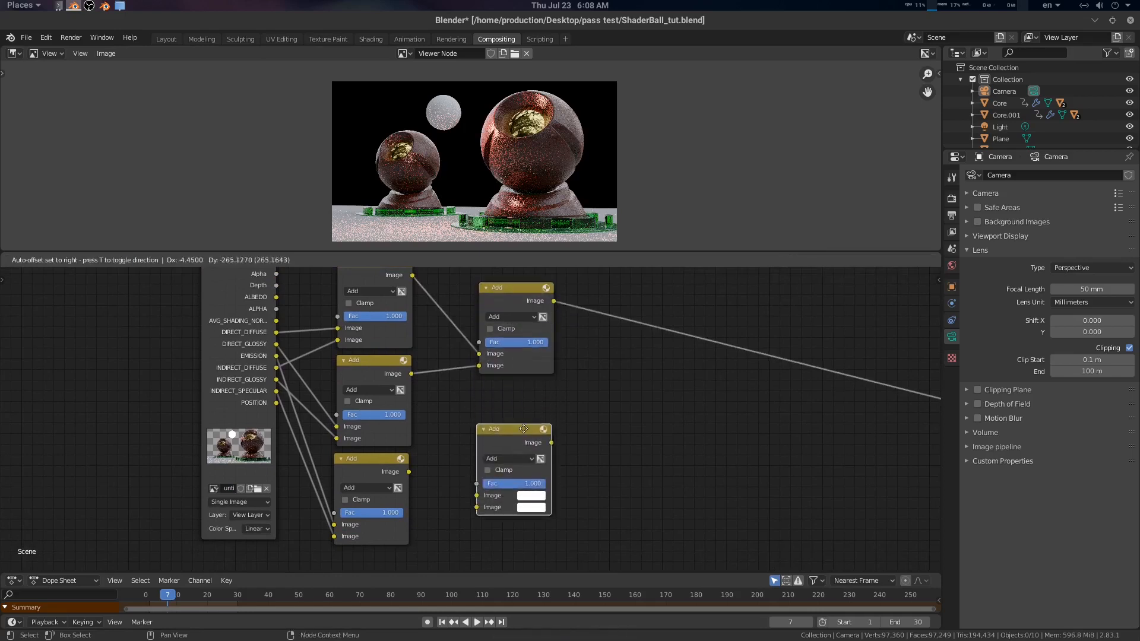
click(523, 429)
drag(512, 413, 623, 342)
middle_drag(479, 412, 482, 434)
click(413, 492)
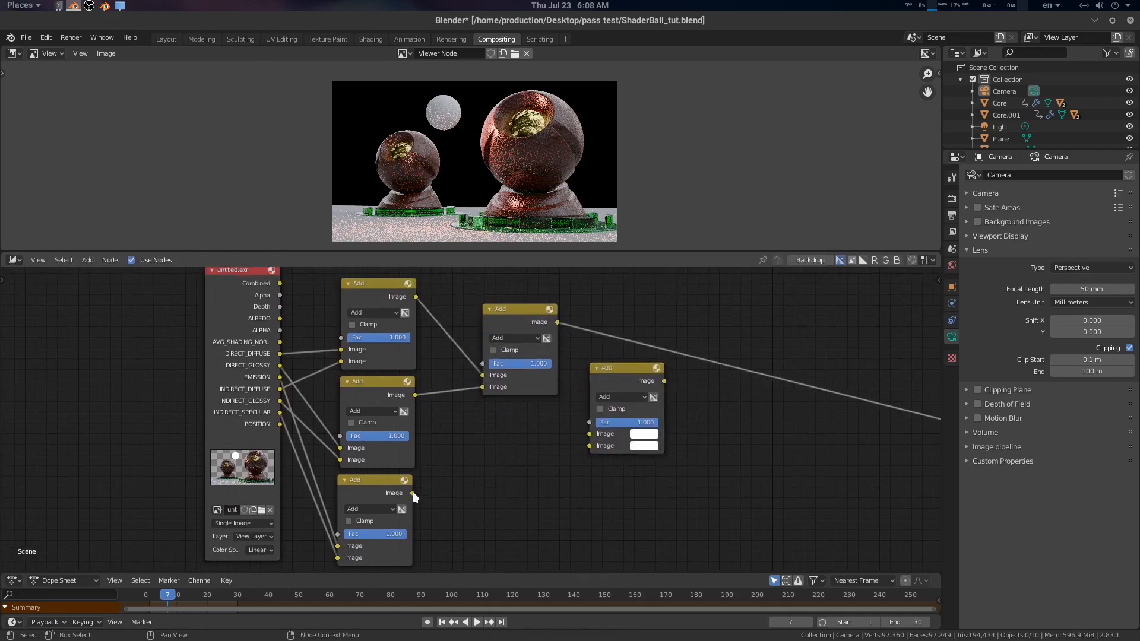
drag(558, 323, 588, 434)
drag(413, 493, 592, 445)
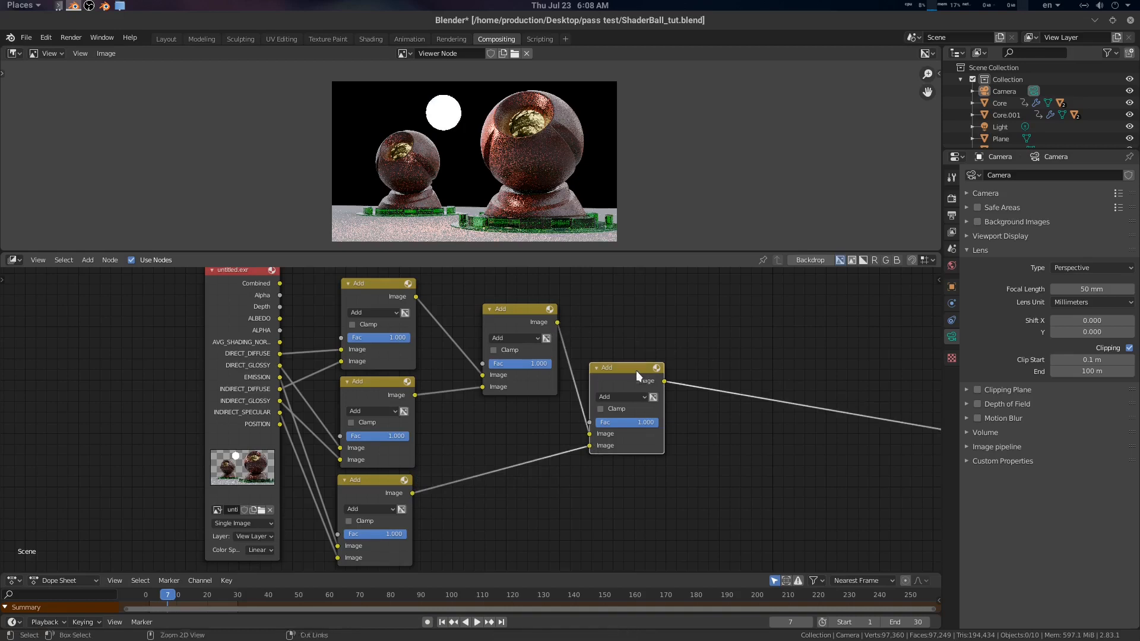
drag(633, 370, 646, 376)
- Insert a Set Alpha node between the final Add node and the Viewer, and connect the ALPHA pass to its Alpha input
scroll(632, 345, down, 3)
middle_drag(613, 321, 550, 320)
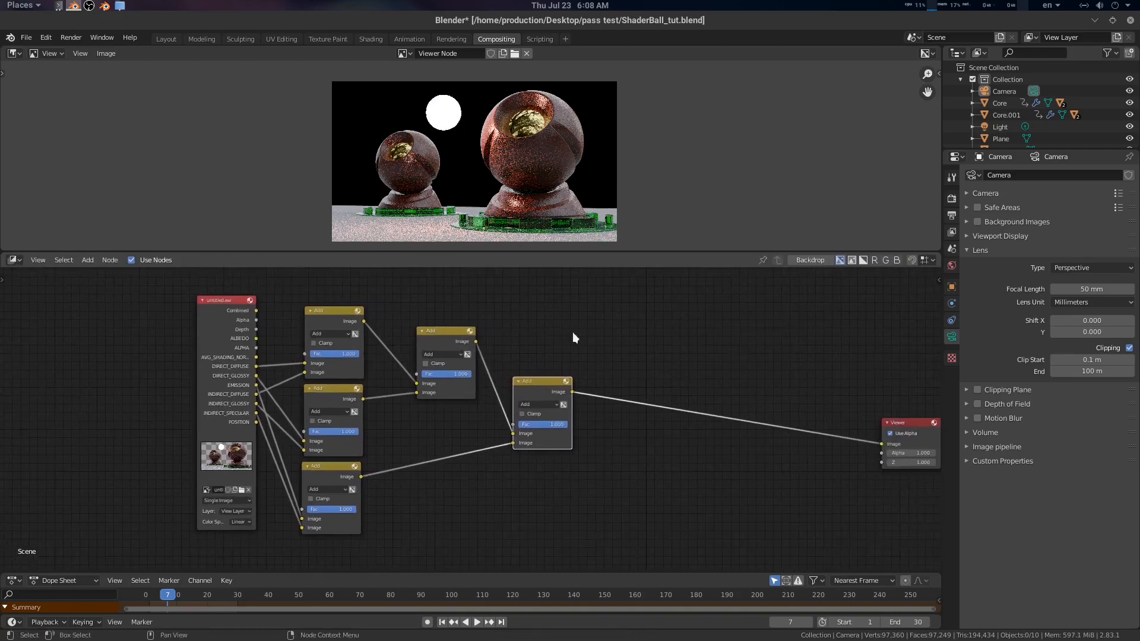
scroll(585, 334, up, 2)
middle_drag(670, 342, 632, 337)
key(shift+a)
click(640, 446)
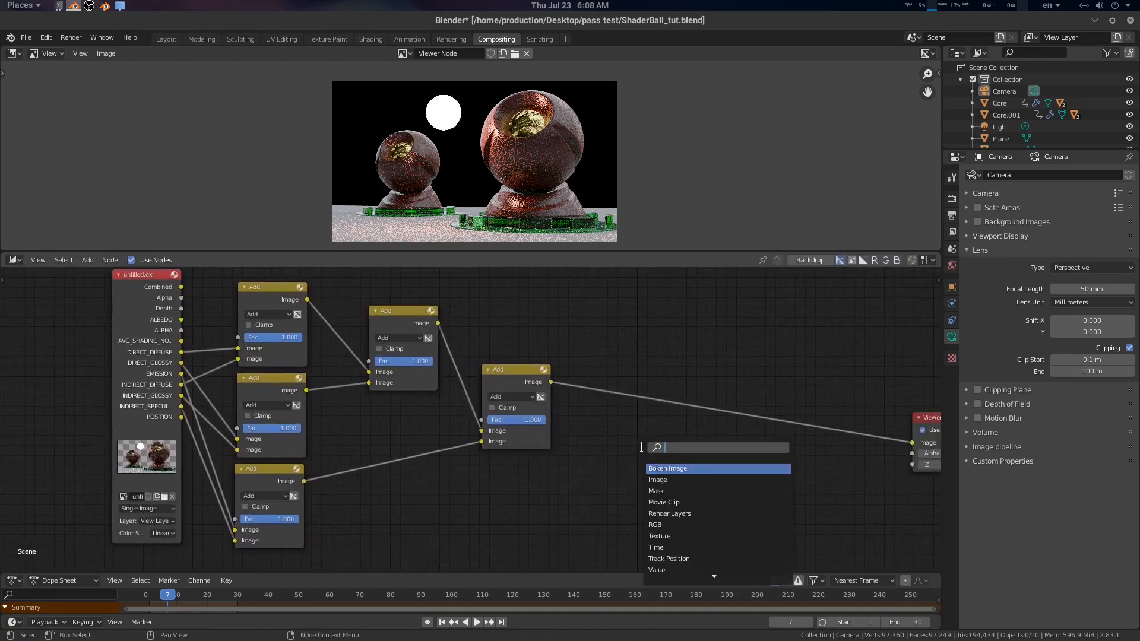
text(set)
key(Return)
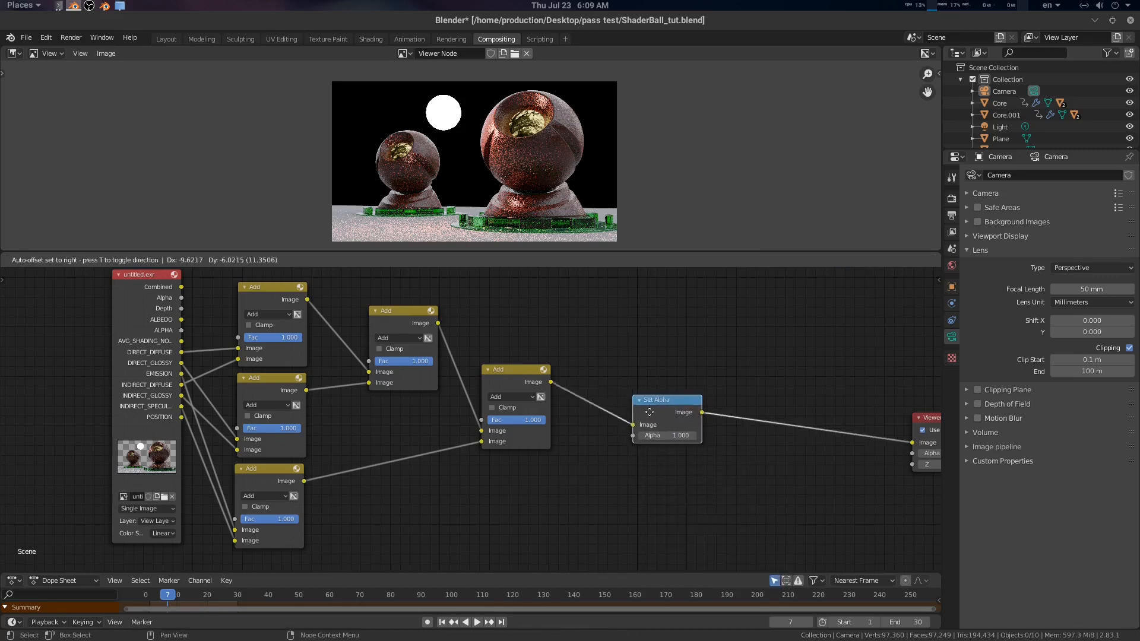
click(623, 421)
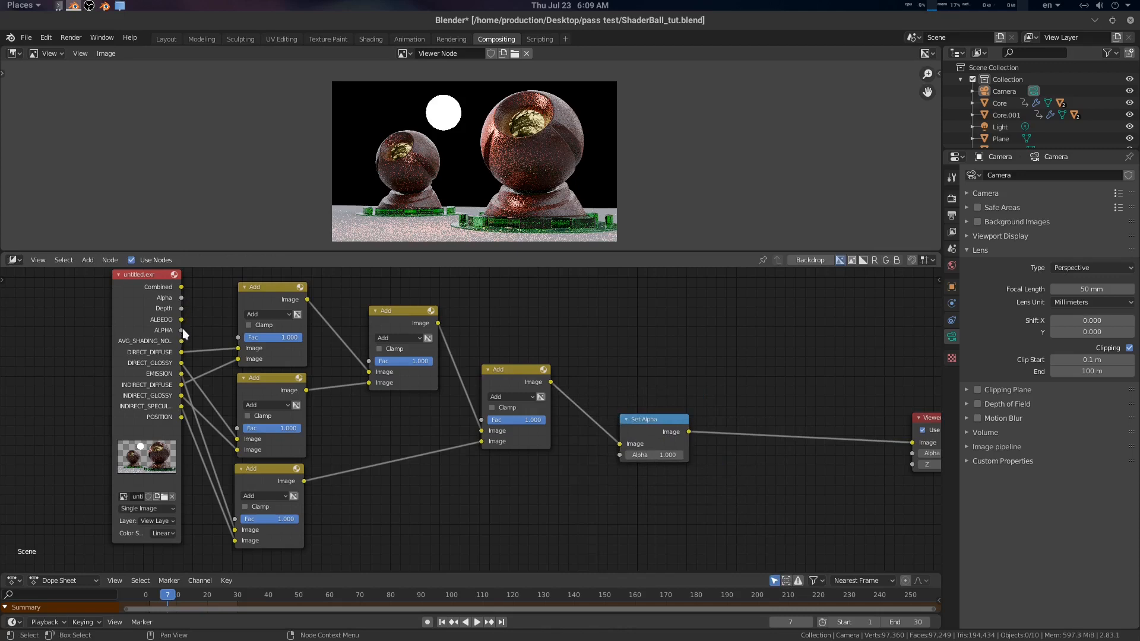
drag(182, 330, 621, 454)
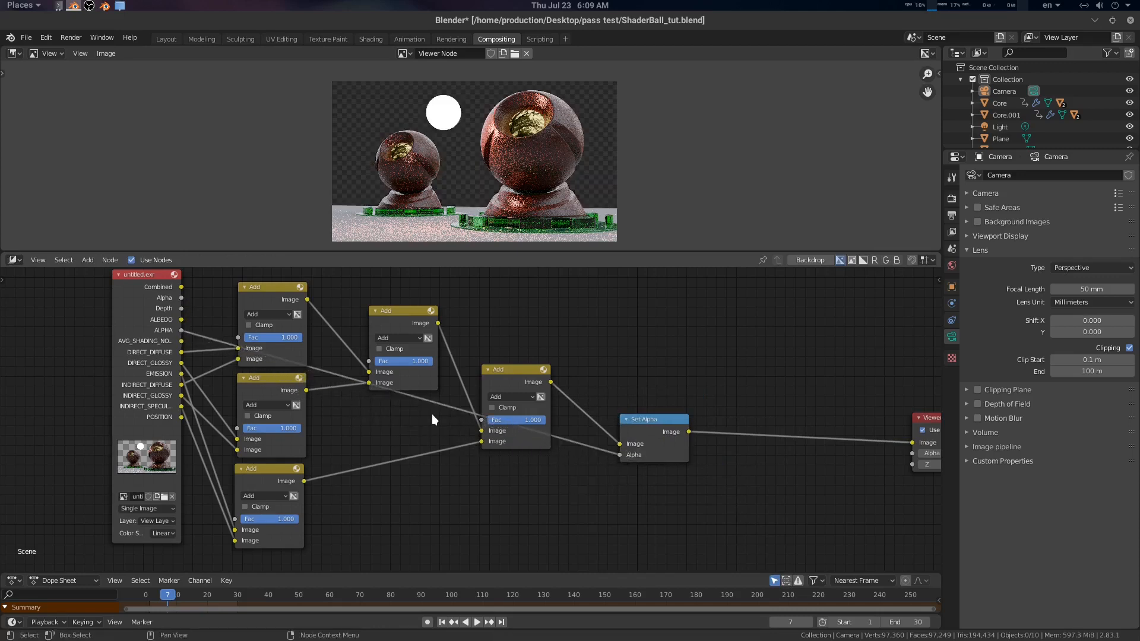
- Add two reroute points to the ALPHA link and route it below the Add nodes to the Set Alpha node
shift+right_drag(439, 408, 438, 410)
key(g)
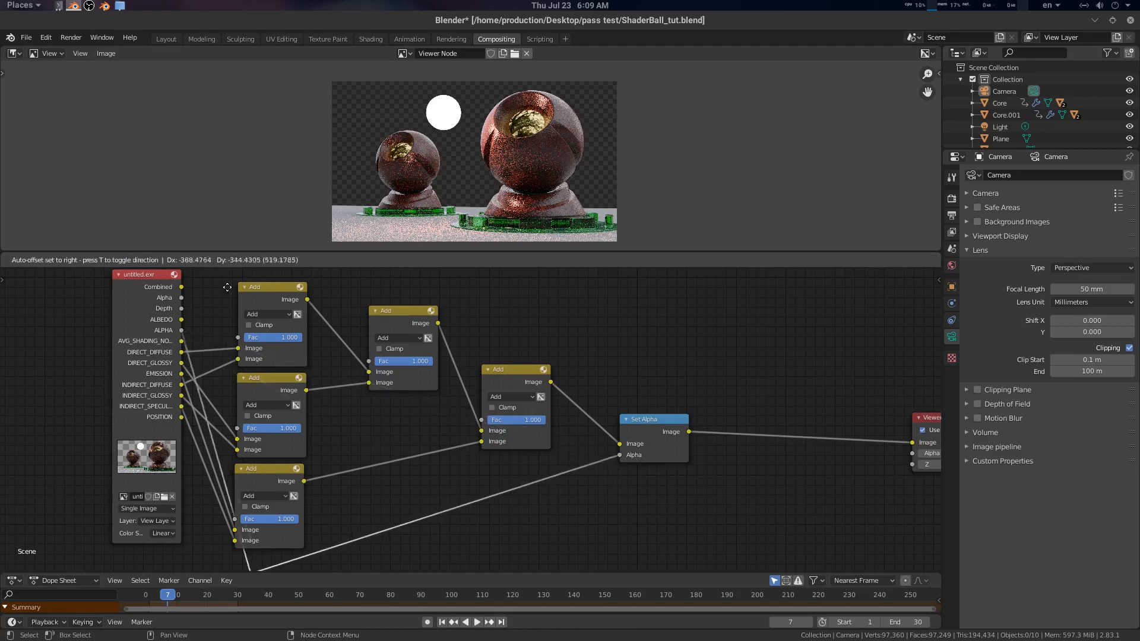
click(223, 565)
middle_drag(460, 527, 448, 508)
shift+right_drag(515, 455, 517, 469)
key(g)
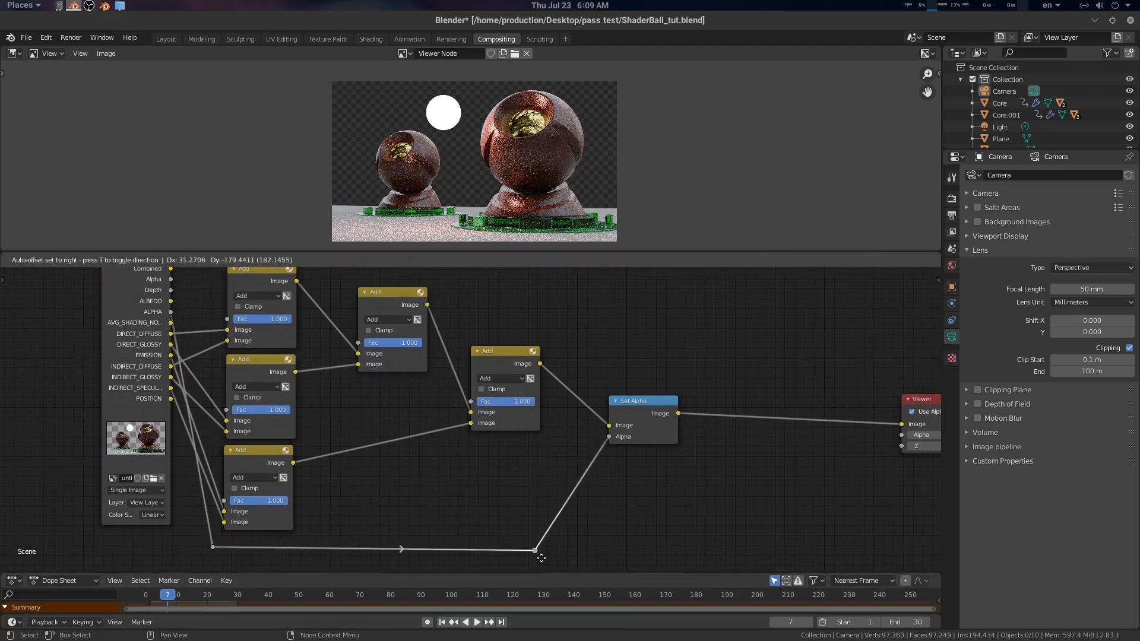
click(538, 556)
scroll(544, 488, down, 2)
mouse_move(548, 472)
middle_down()
mouse_move(543, 487)
mouse_move(561, 480)
middle_up()
scroll(564, 476, up, 1)
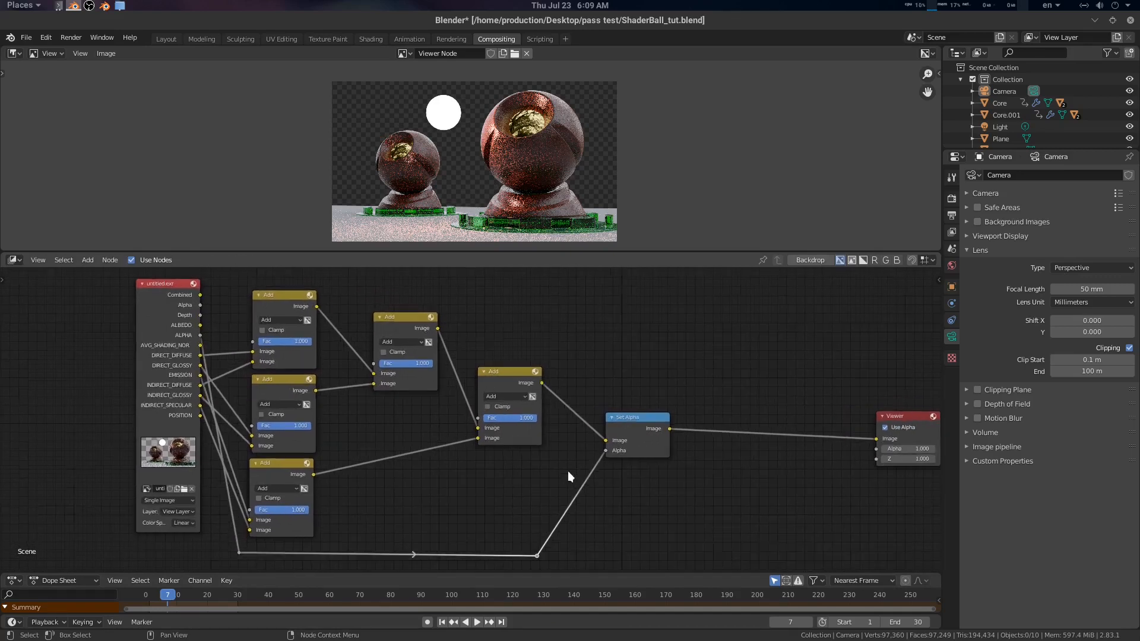
- Compare the EXR's Combined pass with the Set Alpha result through the Viewer node
middle_drag(560, 361, 564, 386)
ctrl+shift+click(184, 313)
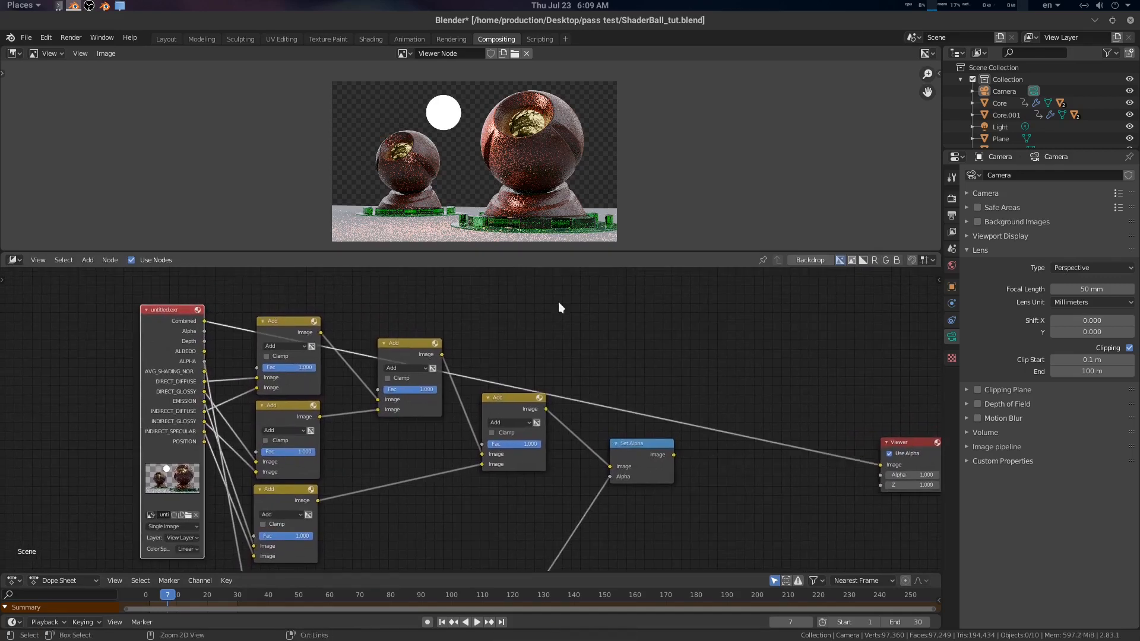
ctrl+shift+click(639, 448)
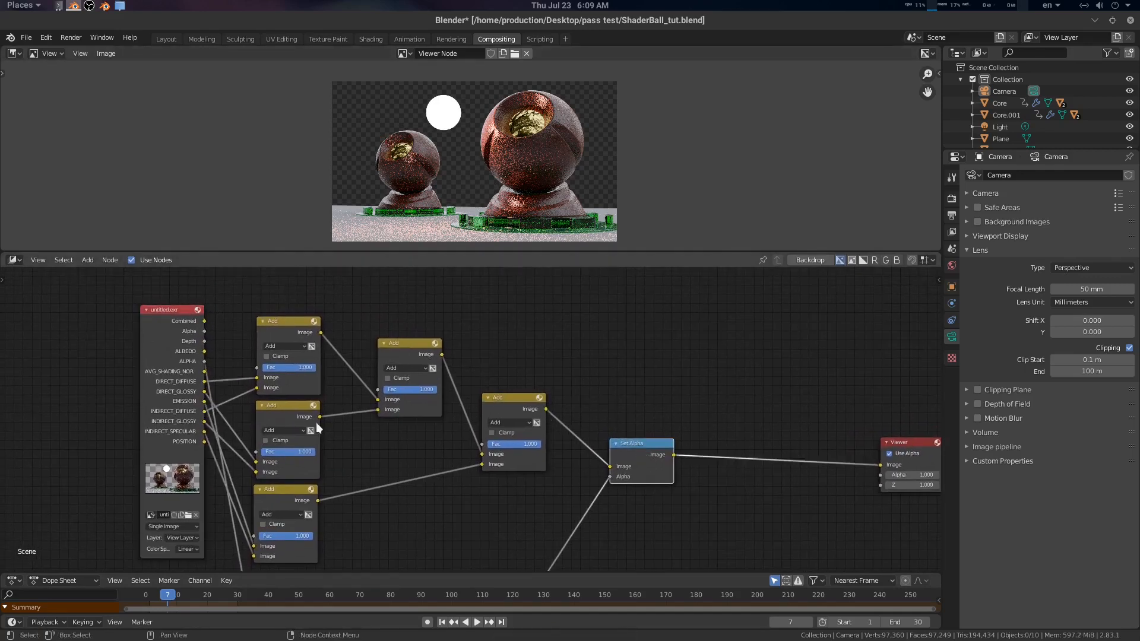
- Move the frame with the pass formula above the Add nodes and maximize the node editor
scroll(548, 472, down, 4)
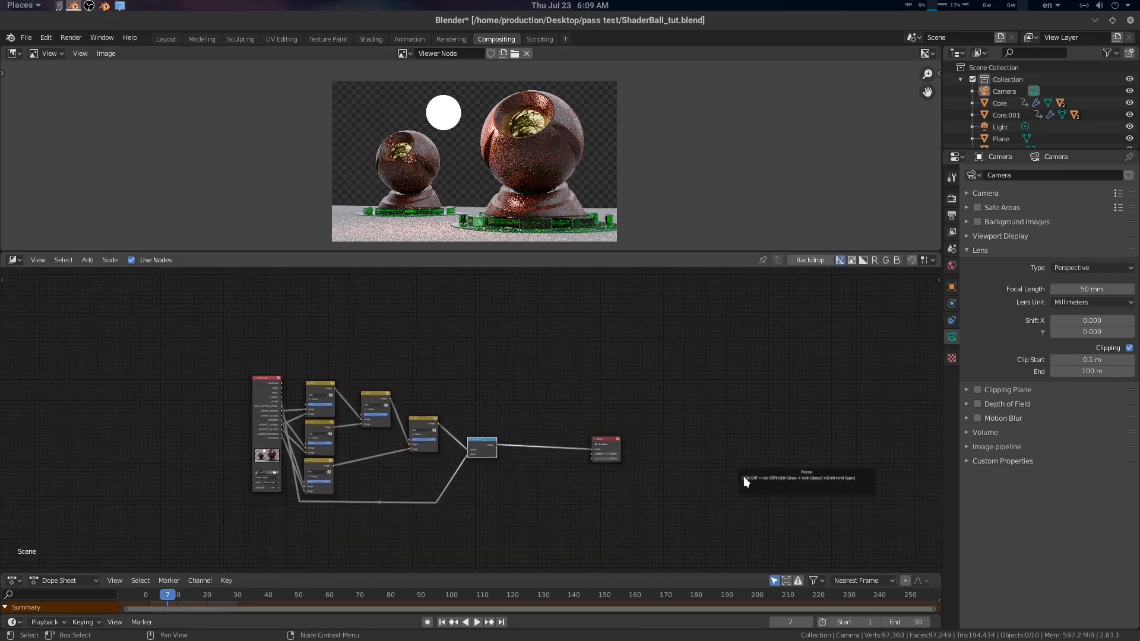
drag(781, 472, 390, 365)
scroll(441, 383, up, 4)
key(ctrl+space)
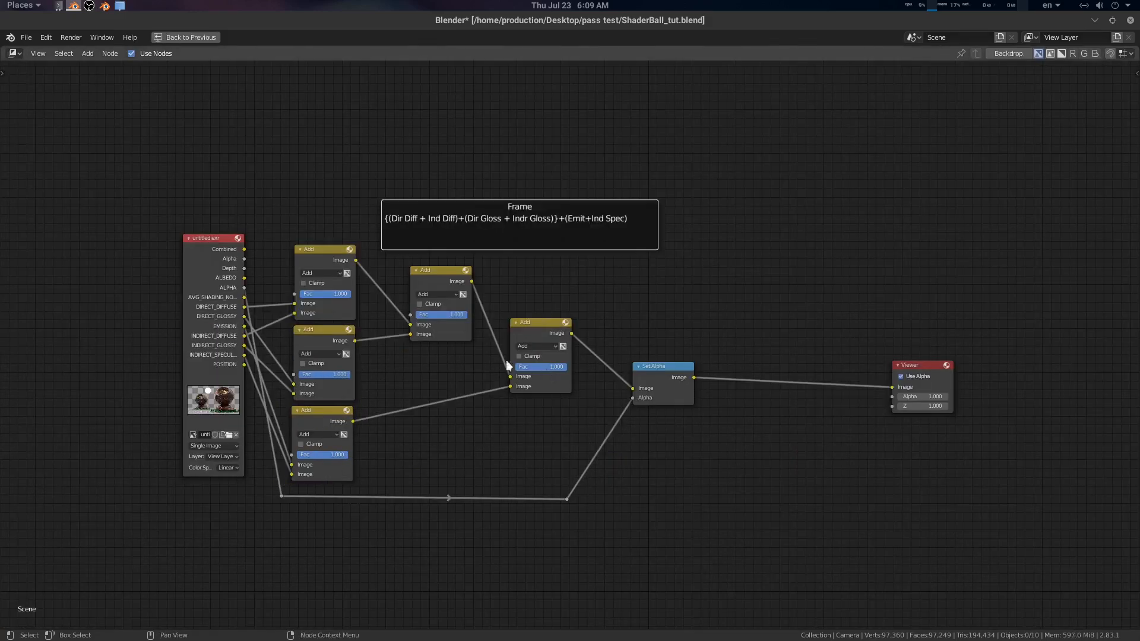
scroll(534, 379, up, 3)
scroll(608, 355, down, 1)
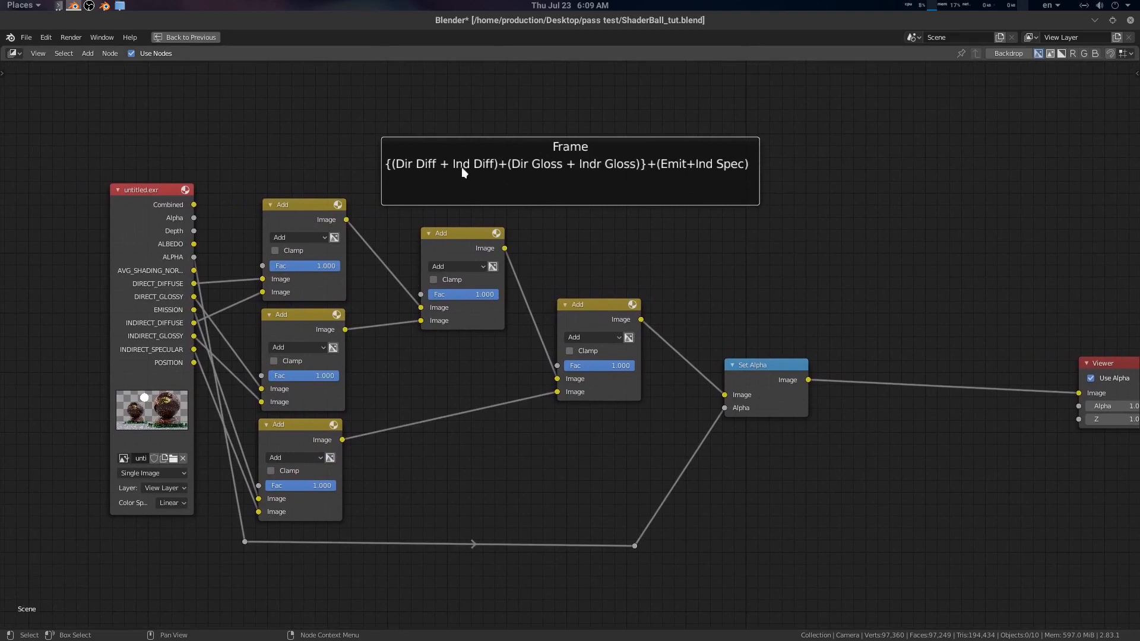
- Nudge the diffuse, glossy, emission/specular and two combining Add nodes into a tidier arrangement
drag(288, 210, 288, 203)
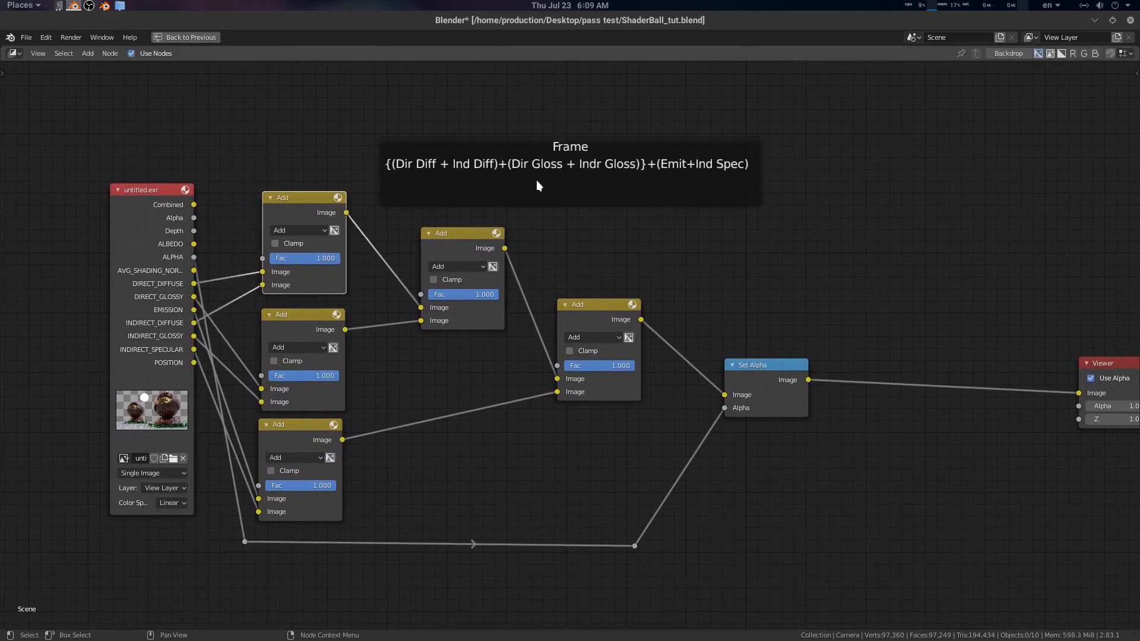
drag(282, 325, 283, 320)
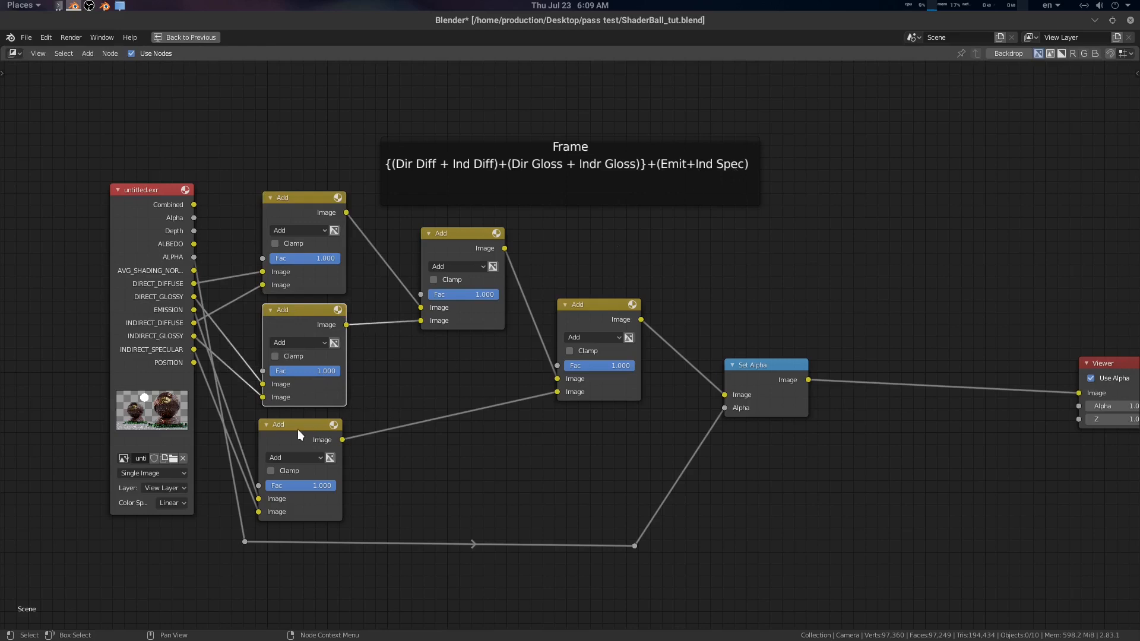
drag(298, 432, 304, 423)
drag(458, 238, 450, 242)
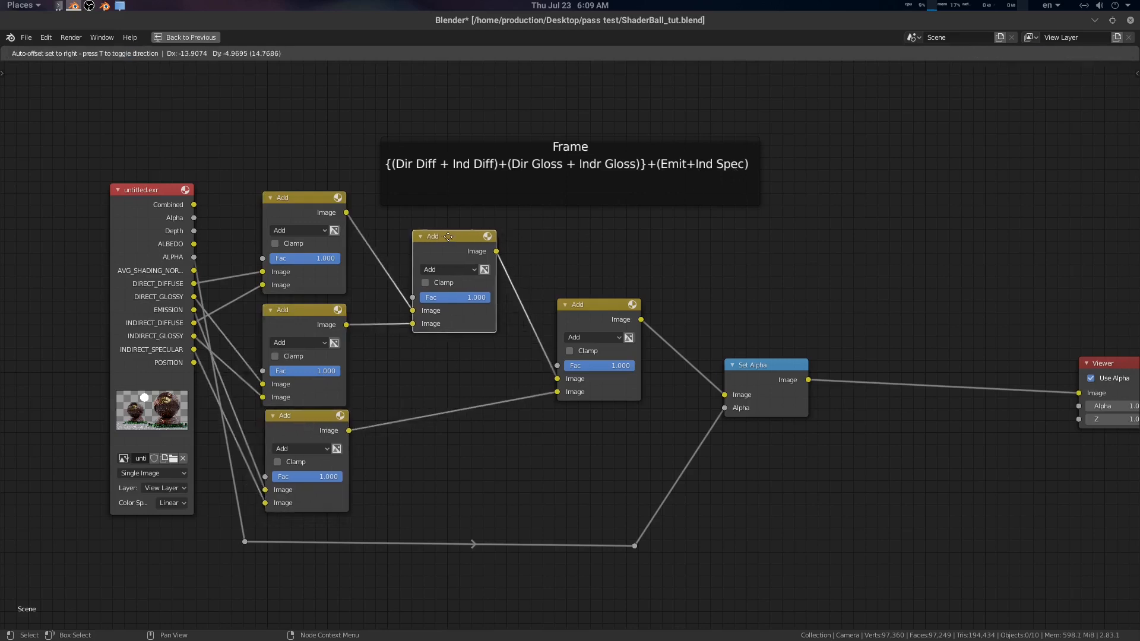
drag(596, 317, 588, 321)
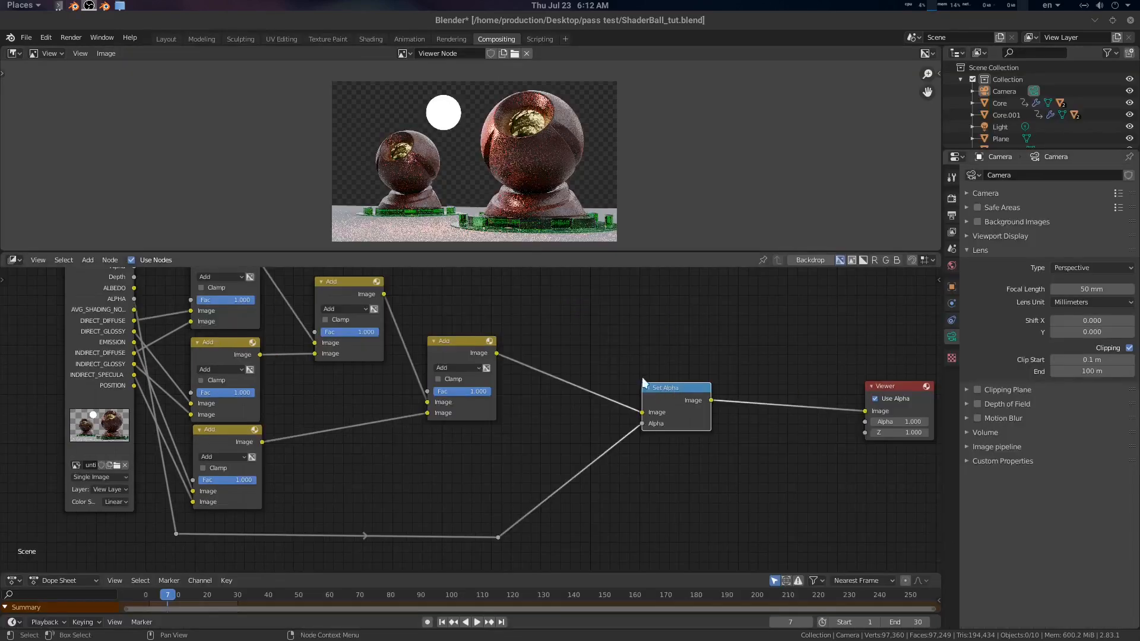
- Make room by shifting the Set Alpha node toward the Viewer, and add a Denoise node above the link
middle_drag(647, 376, 661, 398)
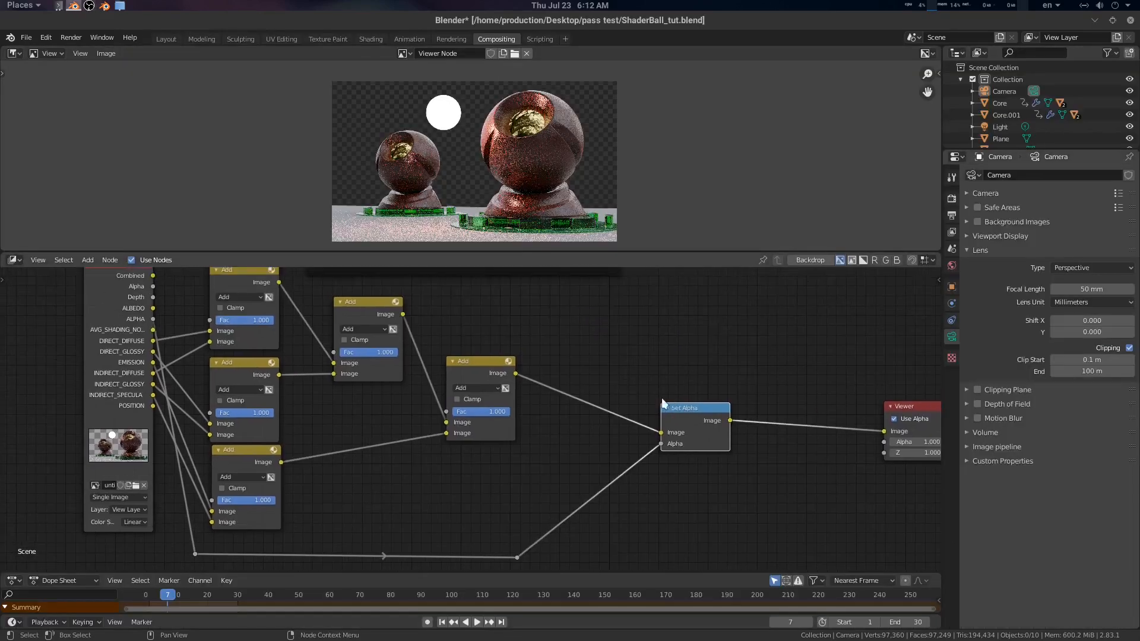
middle_drag(589, 389, 566, 390)
drag(656, 414, 713, 438)
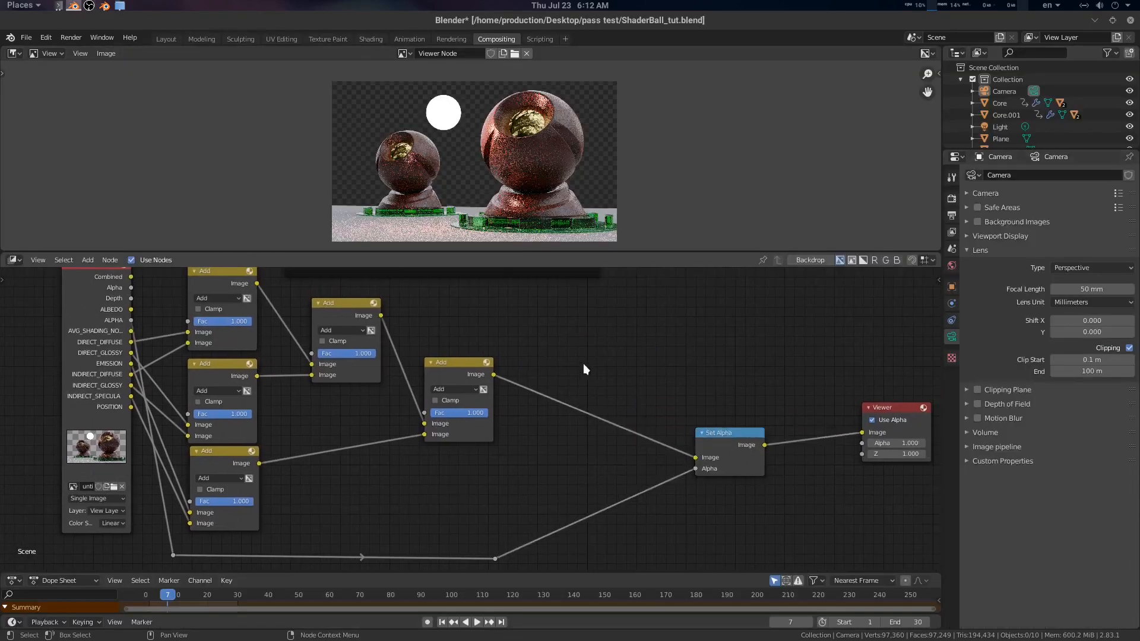
key(shift+a)
click(598, 352)
text(den)
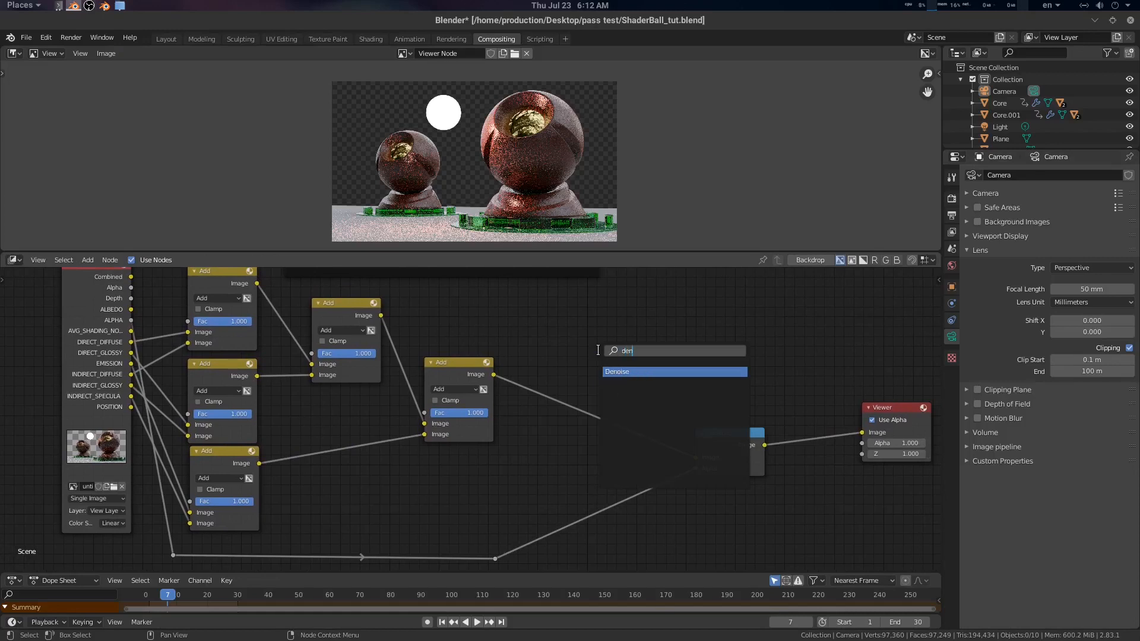
key(Return)
click(648, 317)
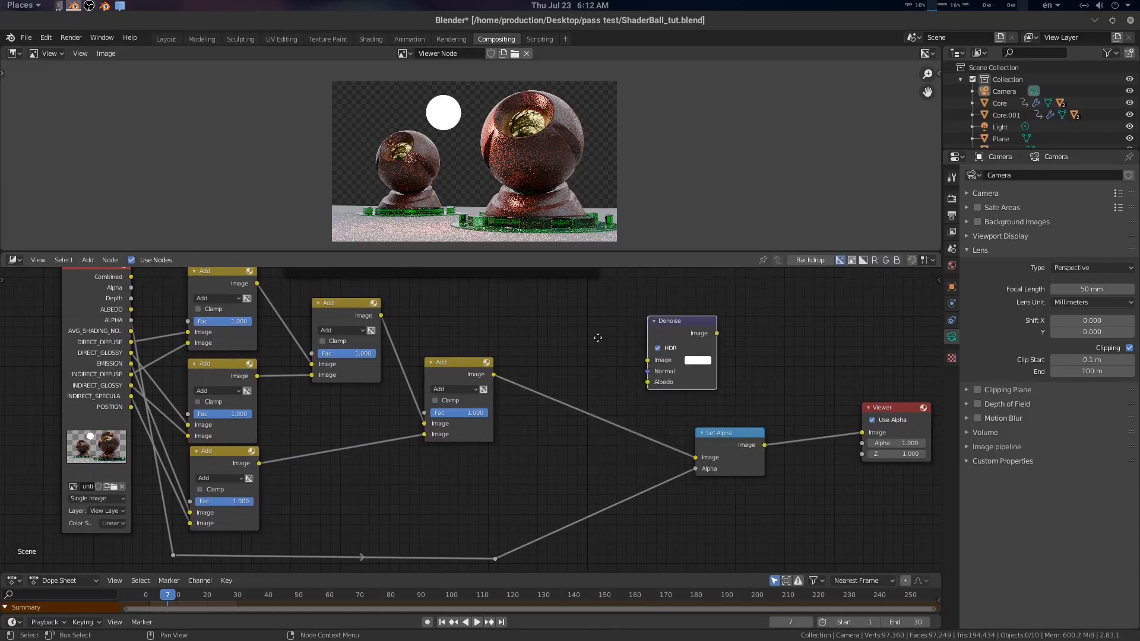
- Preview the final Add and Set Alpha nodes in the Viewer, and insert the Denoise node between them
ctrl+shift+click(454, 390)
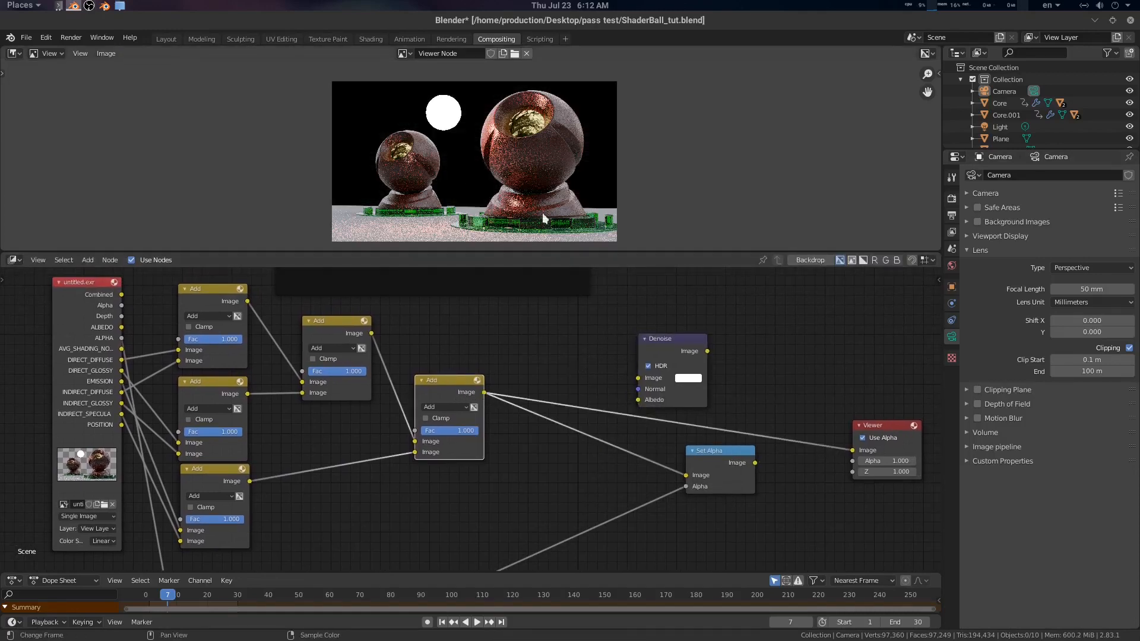
ctrl+shift+click(717, 450)
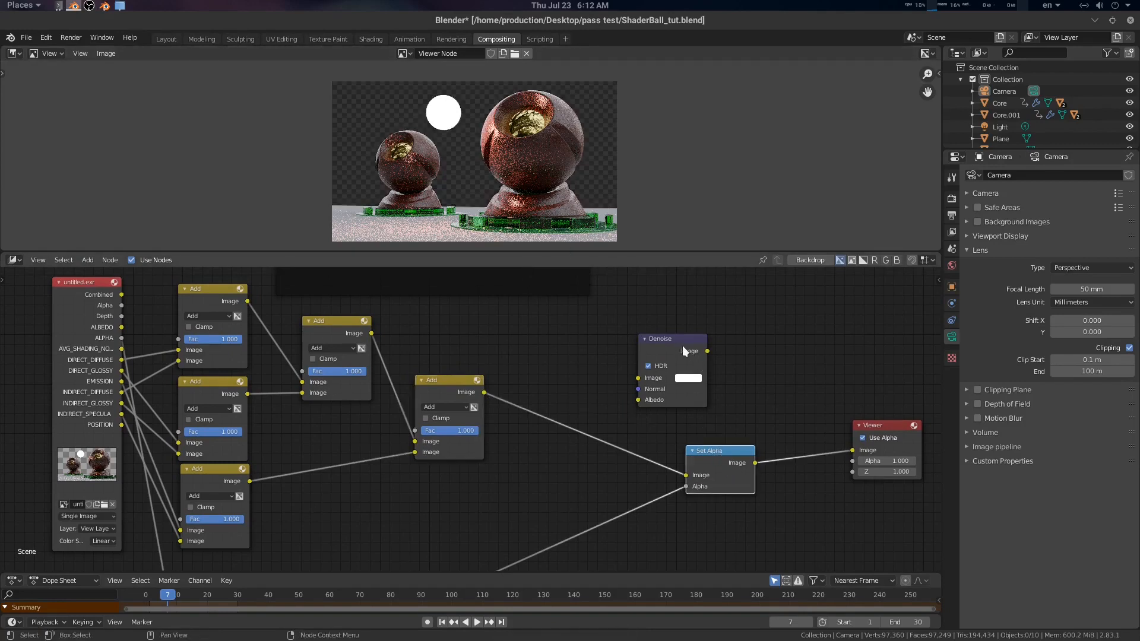
drag(682, 346, 588, 397)
middle_drag(621, 462, 635, 454)
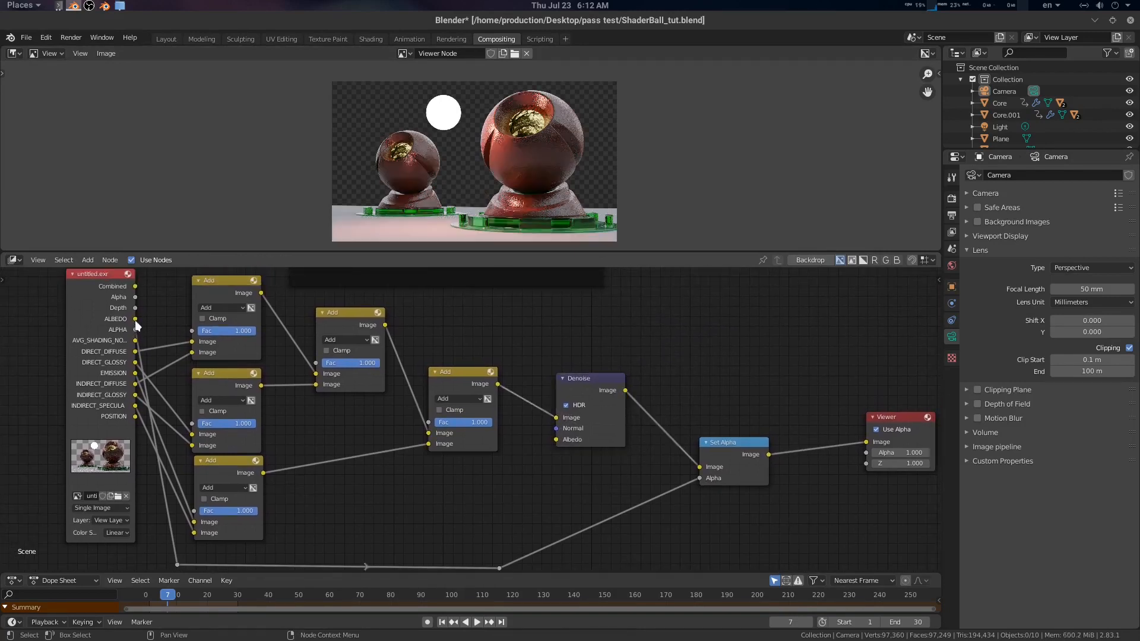
- Connect the ALBEDO and average shading normal passes to the Denoise node's Albedo and Normal inputs, and inspect the denoised image up close
drag(135, 319, 560, 440)
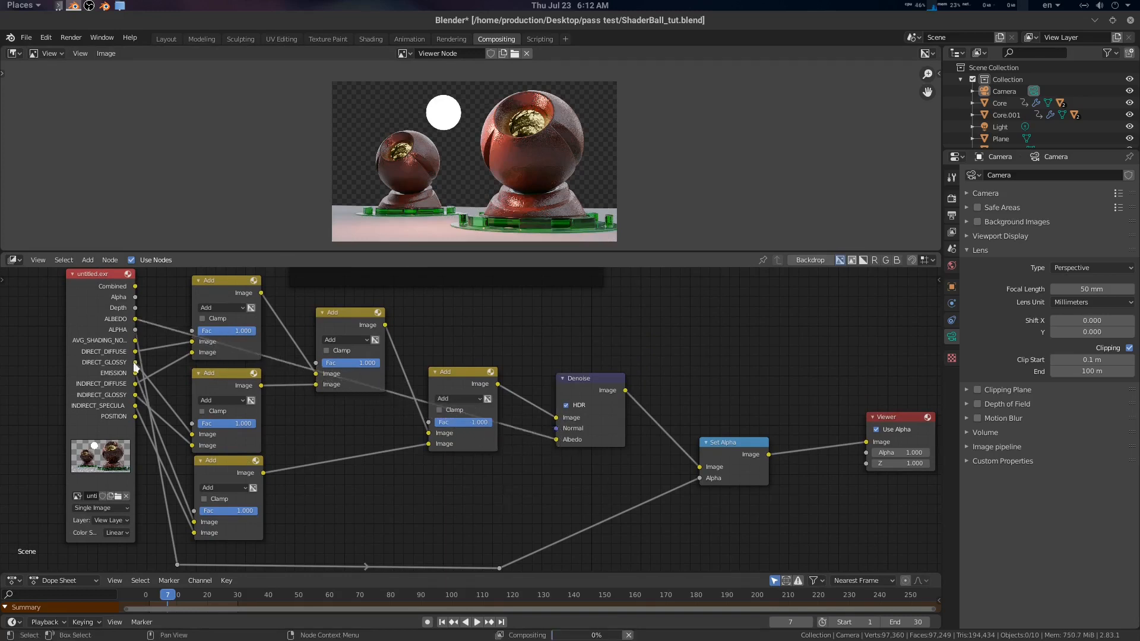
scroll(136, 415, up, 2)
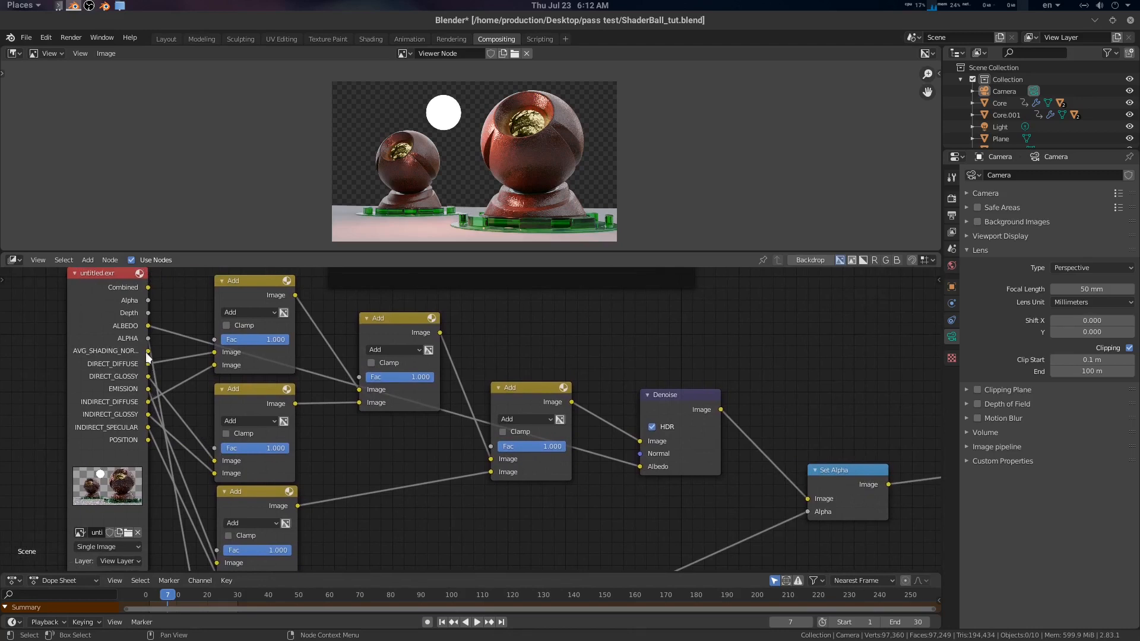
drag(148, 351, 647, 455)
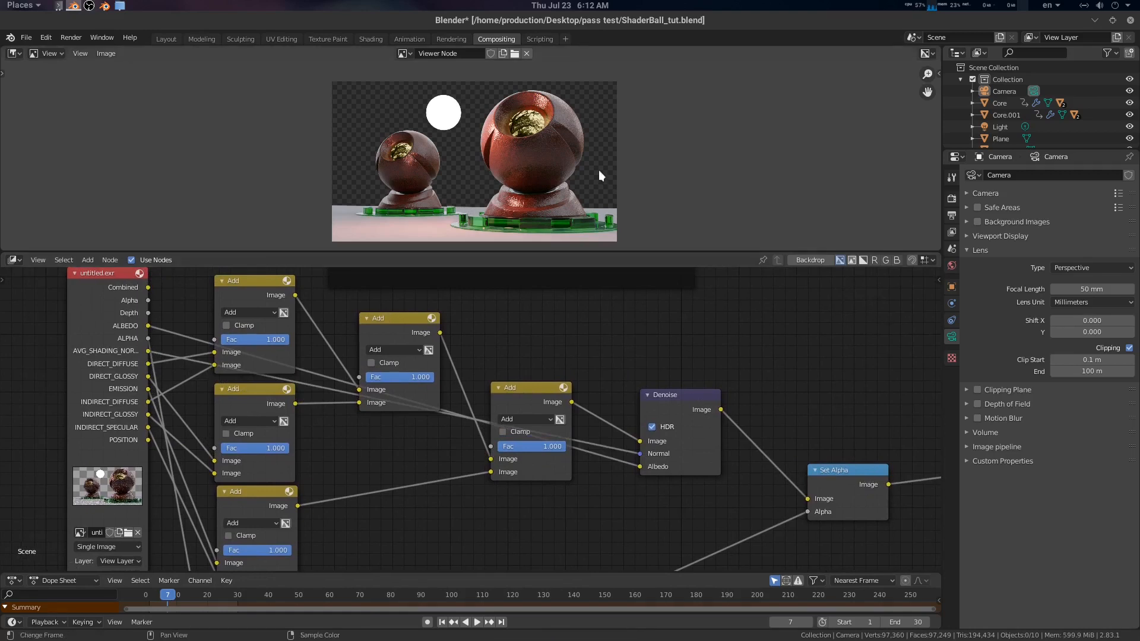
scroll(554, 167, up, 2)
middle_drag(554, 166, 561, 118)
scroll(572, 189, down, 1)
middle_drag(573, 186, 567, 212)
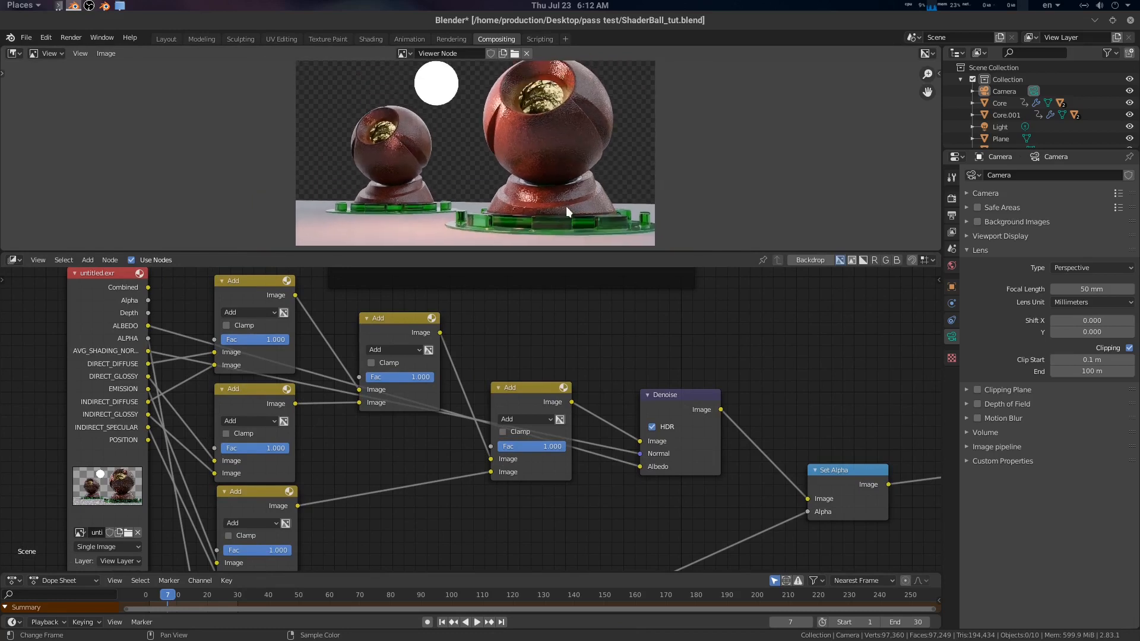
- Move the Denoise node closer to the final Add node, mute it, and shift the Viewer farther from Set Alpha
scroll(692, 390, down, 4)
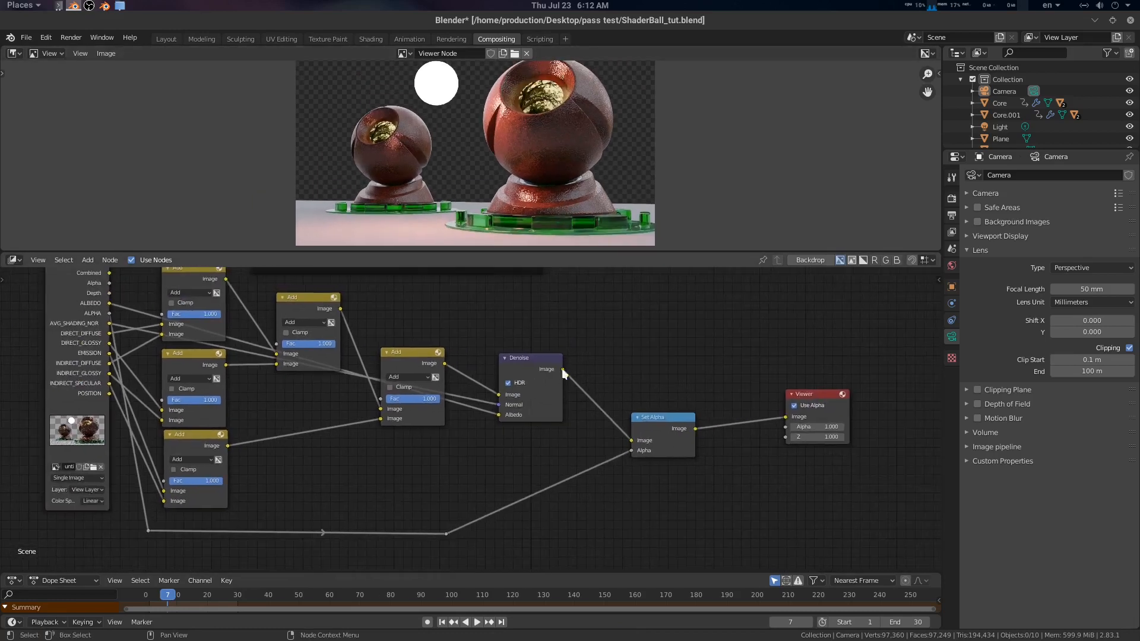
drag(537, 361, 511, 358)
key(m)
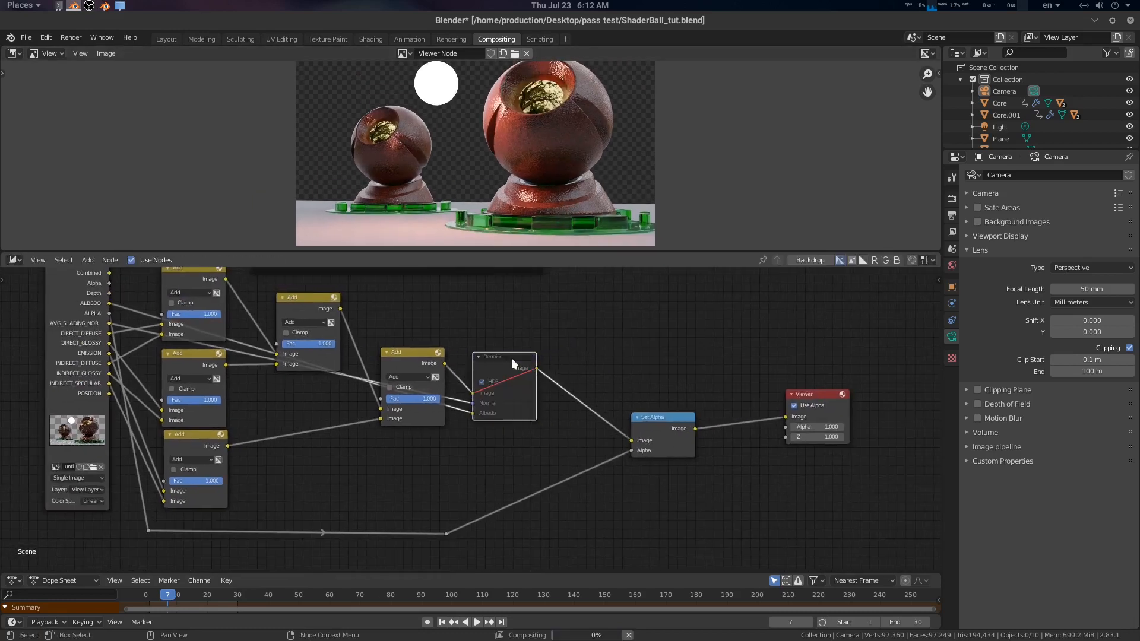
drag(802, 401, 892, 404)
mouse_move(89, 5)
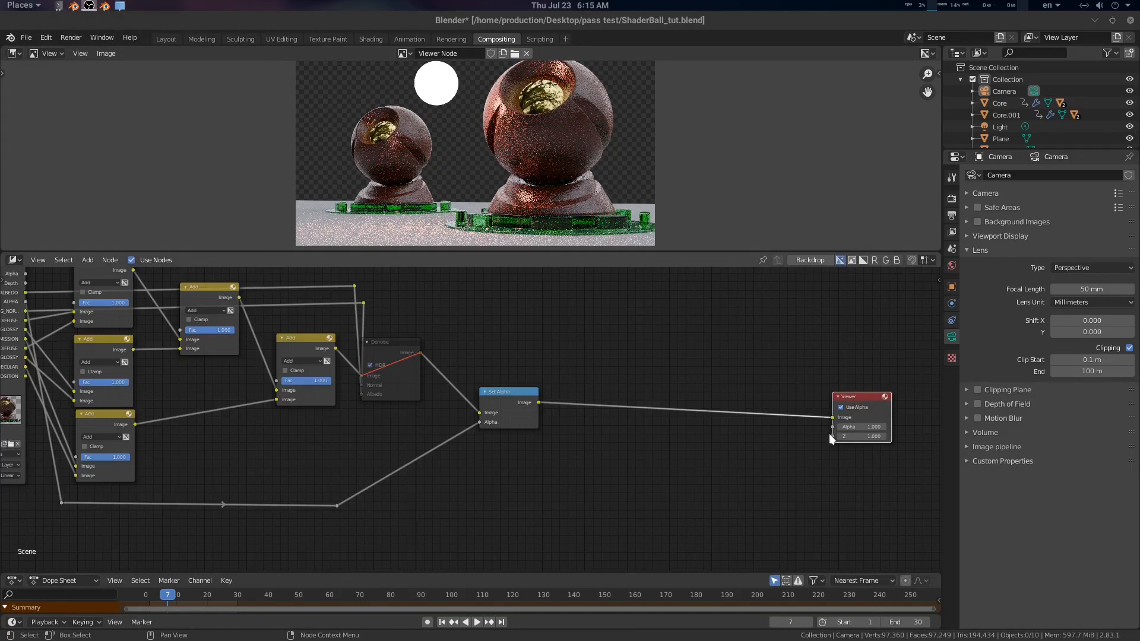
- Insert a Defocus node between the Set Alpha node and the Viewer, and frame the whole node tree
mouse_move(621, 441)
middle_down()
mouse_move(674, 453)
mouse_move(604, 443)
middle_up()
click(604, 442)
key(shift+a)
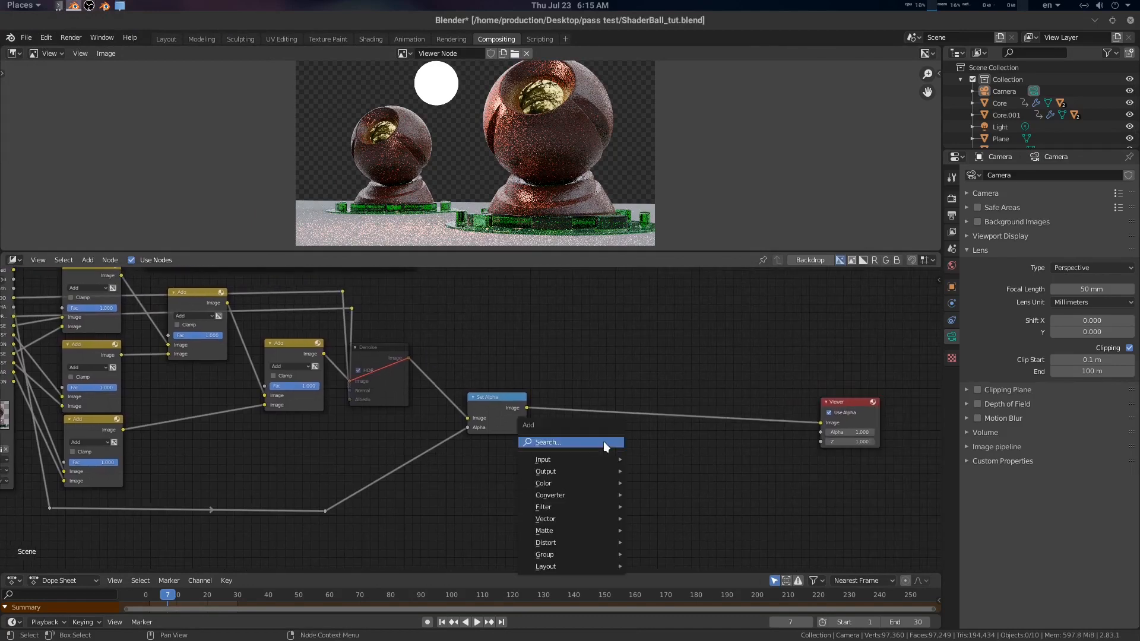
click(603, 440)
text(defocus)
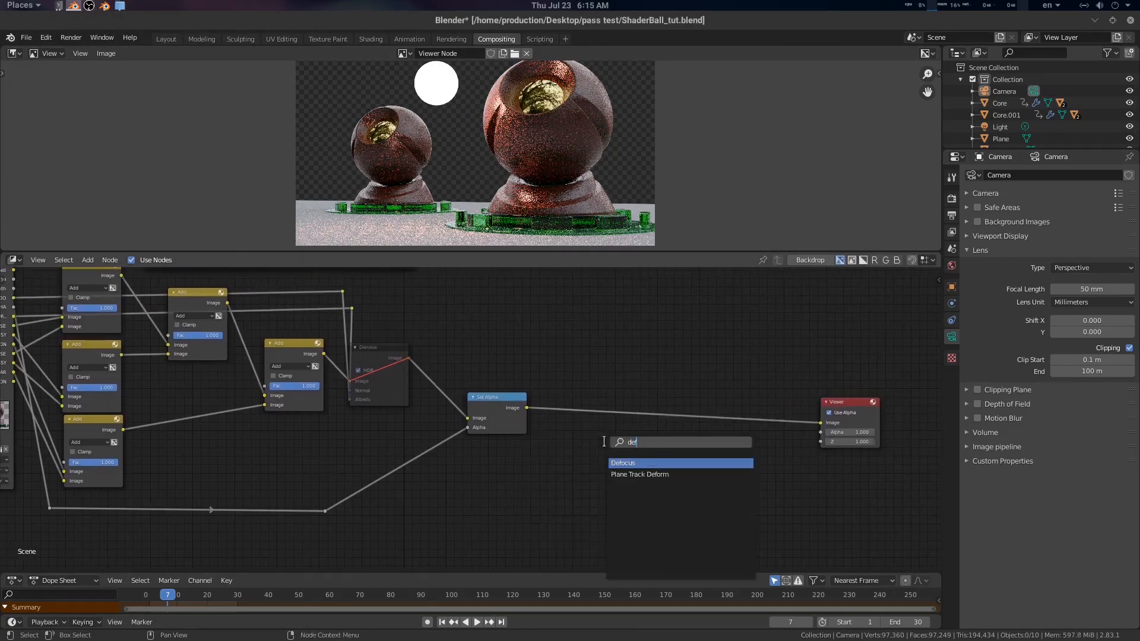
key(Return)
click(617, 376)
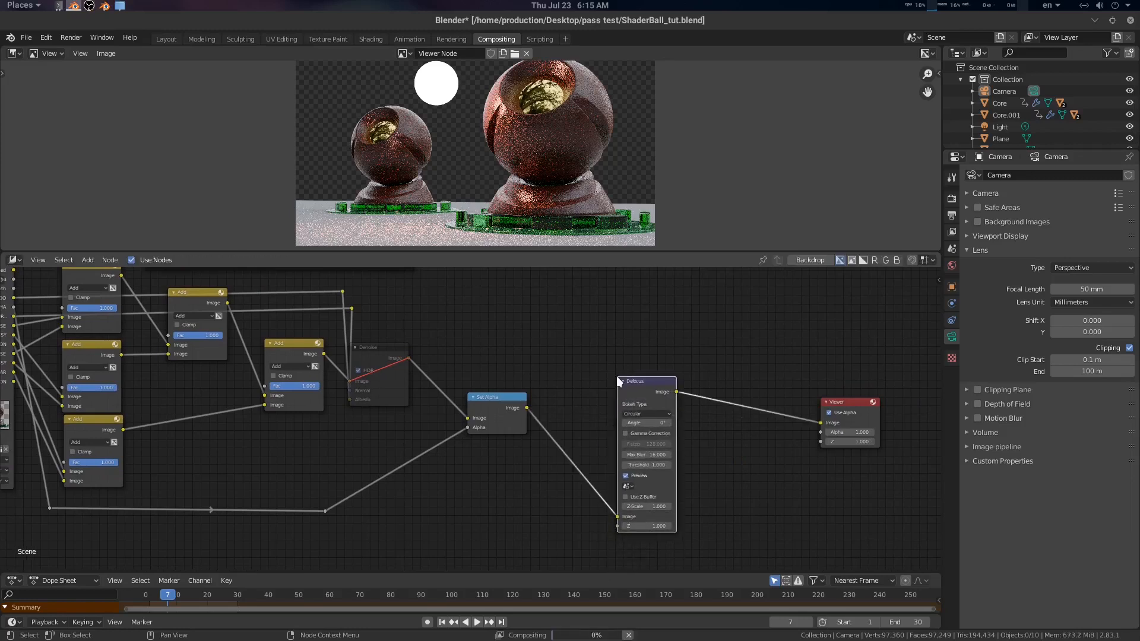
middle_drag(689, 444, 746, 471)
key(Home)
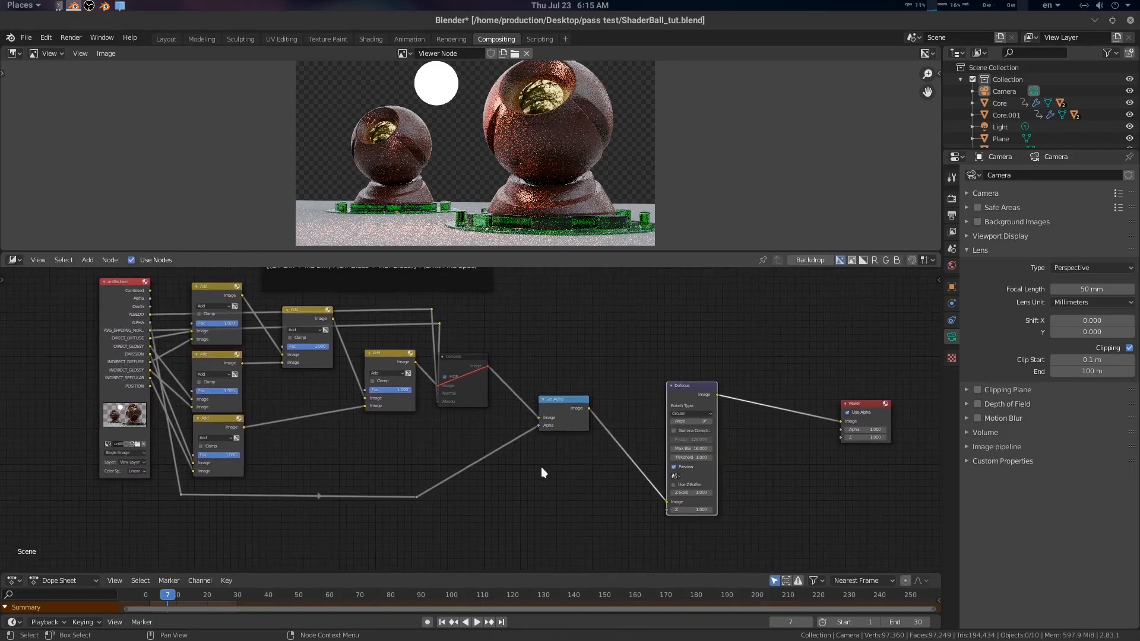
- Connect the EXR image node's Depth pass to the Defocus node's Z input
middle_drag(355, 454, 437, 456)
scroll(343, 446, up, 1)
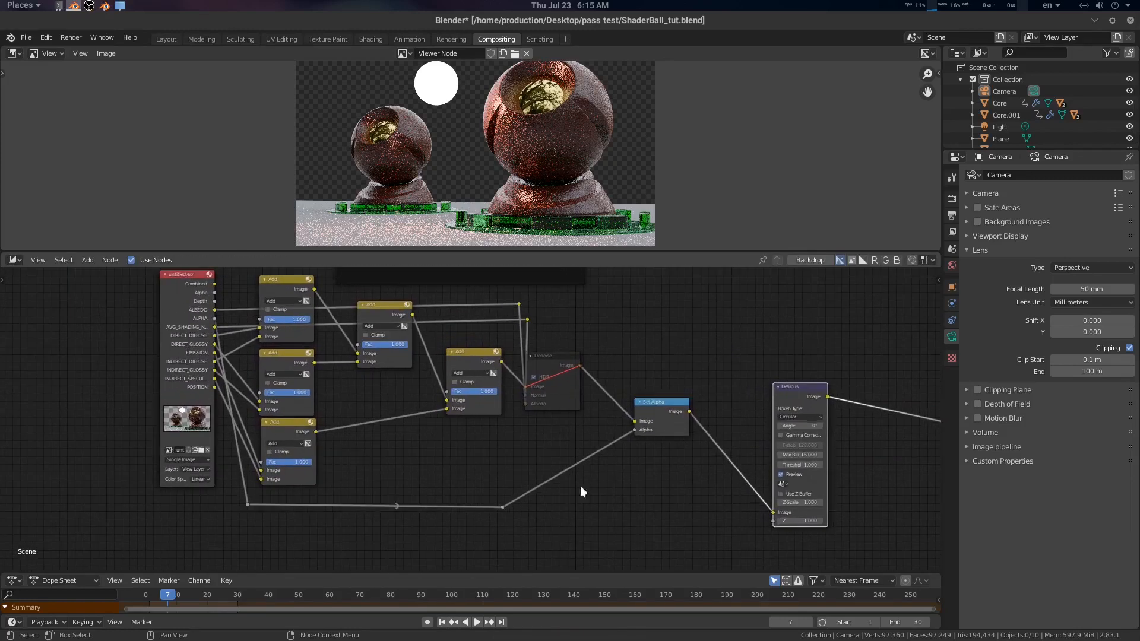
middle_drag(727, 510, 707, 502)
middle_drag(183, 324, 195, 345)
drag(176, 296, 764, 534)
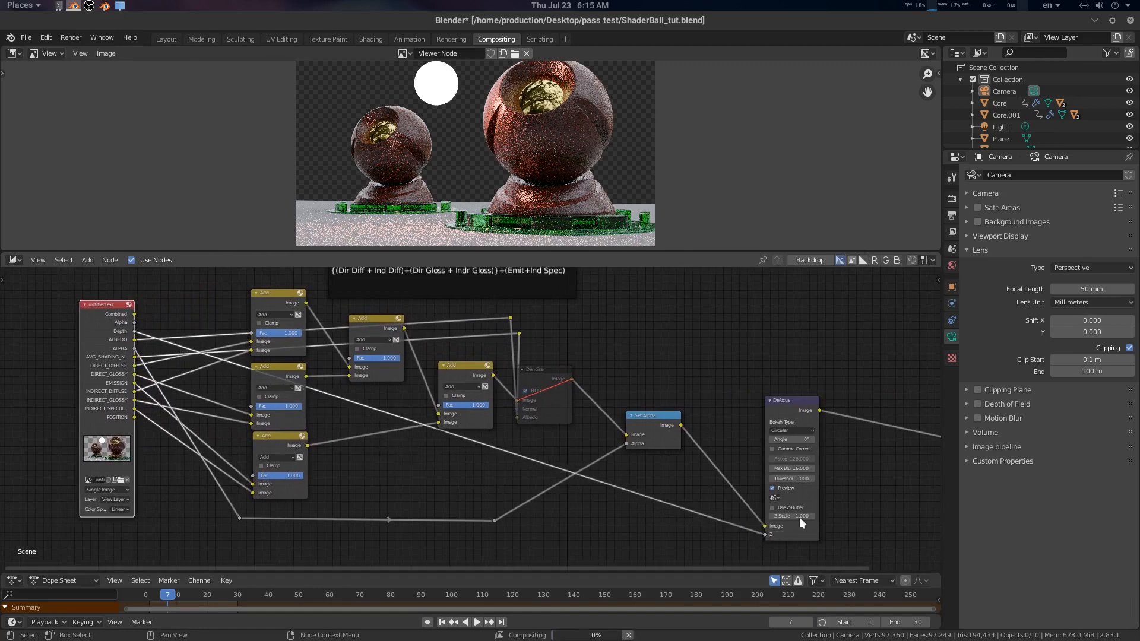
- Set the Defocus node's Max Blur to 20
middle_drag(895, 468, 557, 425)
scroll(548, 425, up, 3)
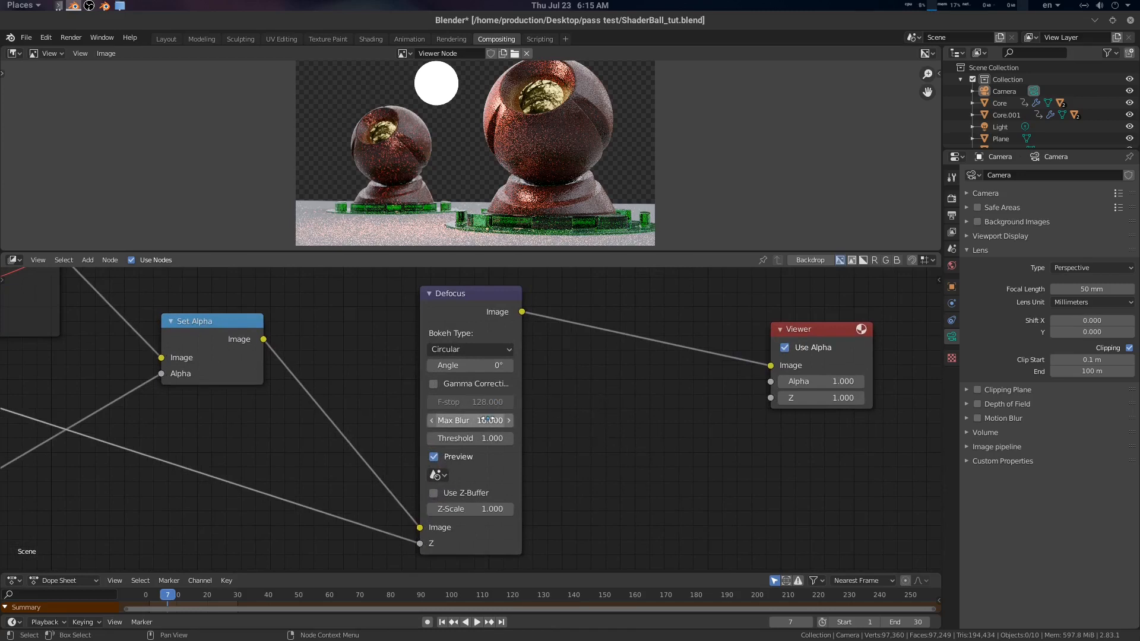
click(487, 420)
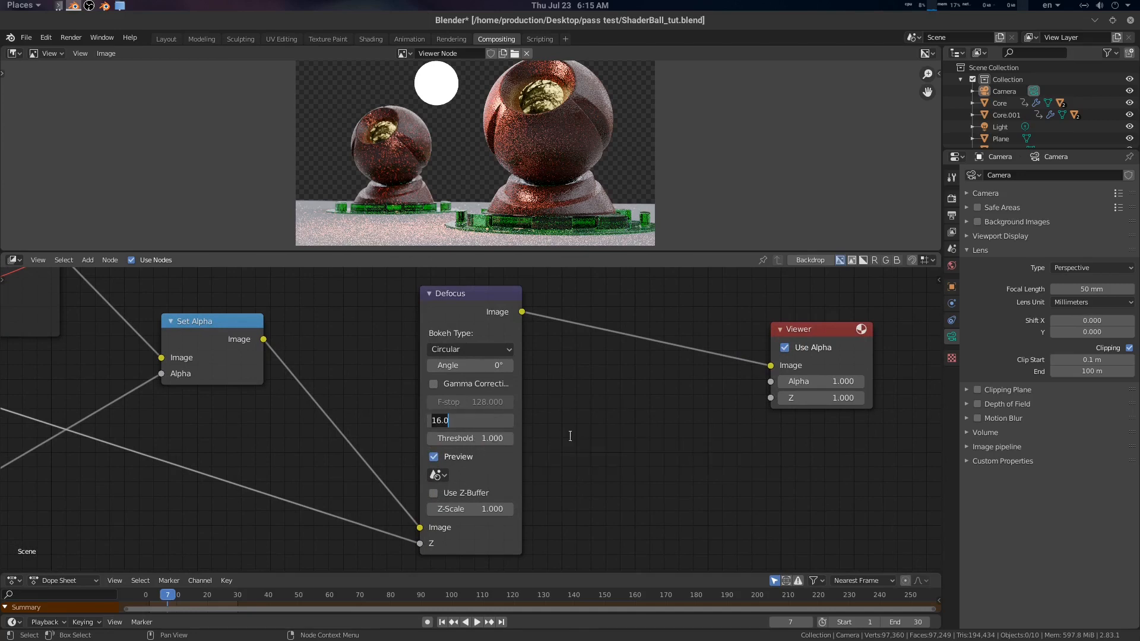
text(20)
key(Return)
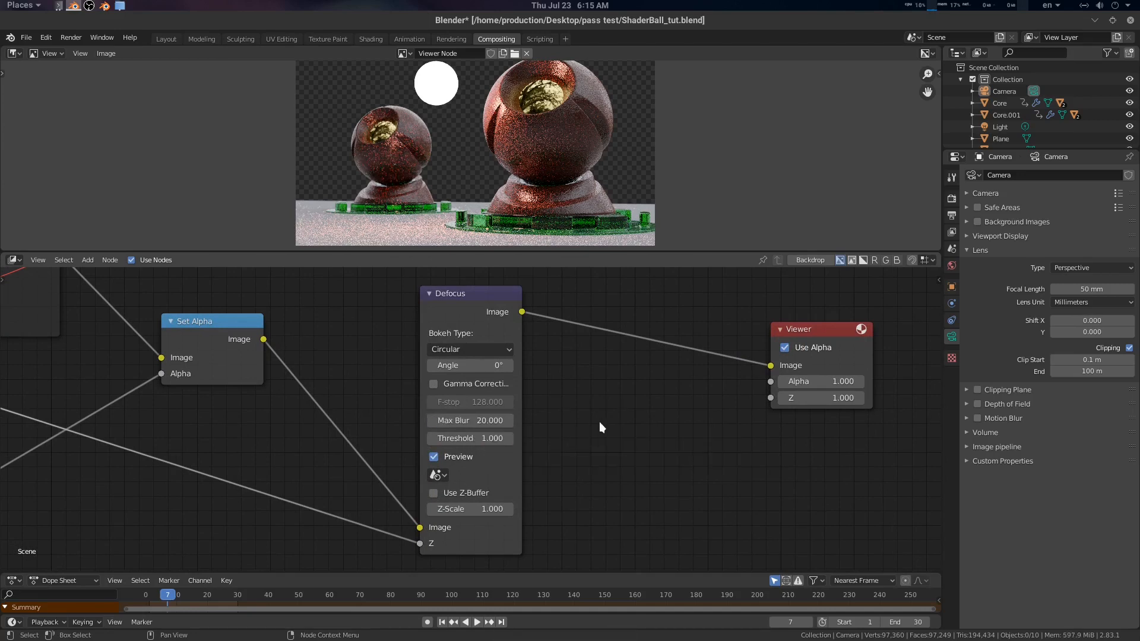
- Try a higher Threshold on the Defocus node, and set it to 5
middle_drag(594, 439, 592, 431)
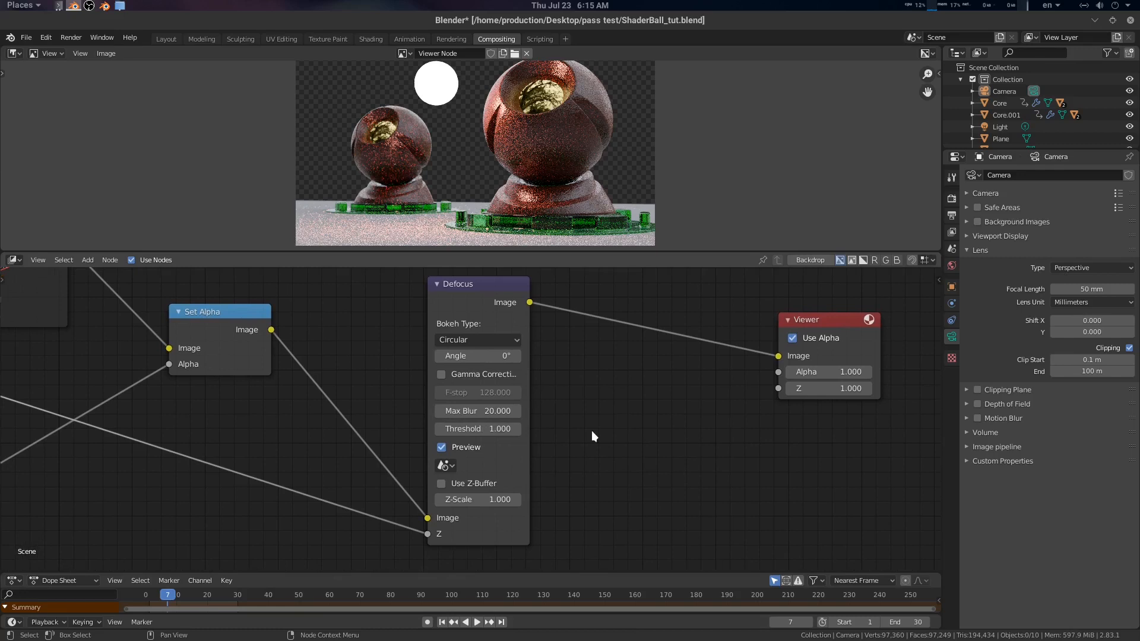
drag(505, 429, 576, 429)
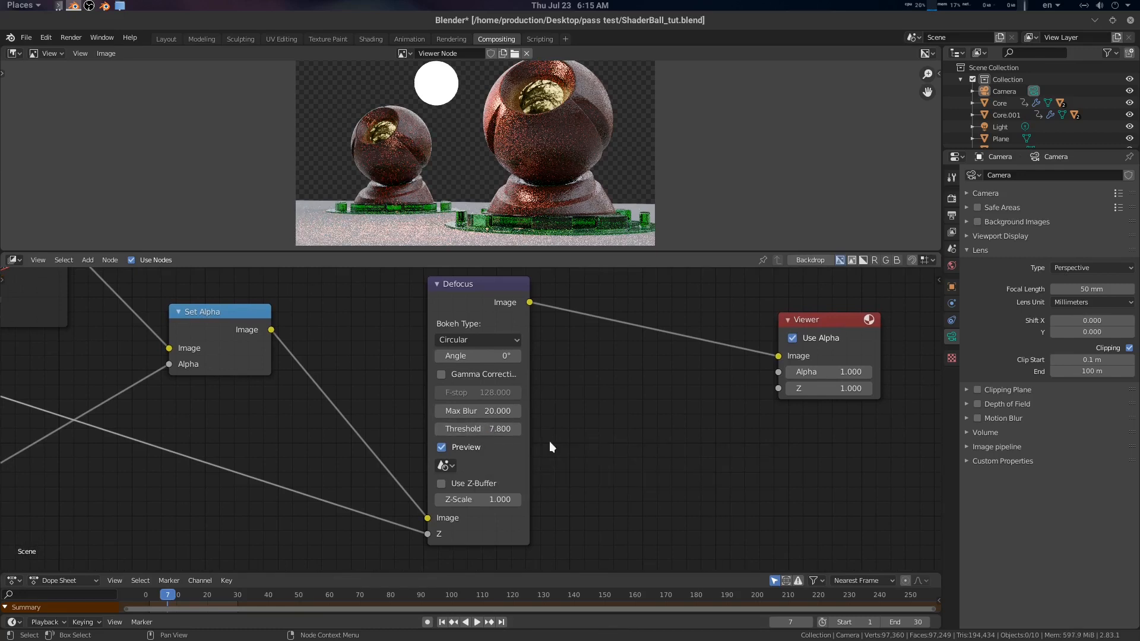
click(497, 428)
key(Return)
middle_drag(582, 468, 589, 457)
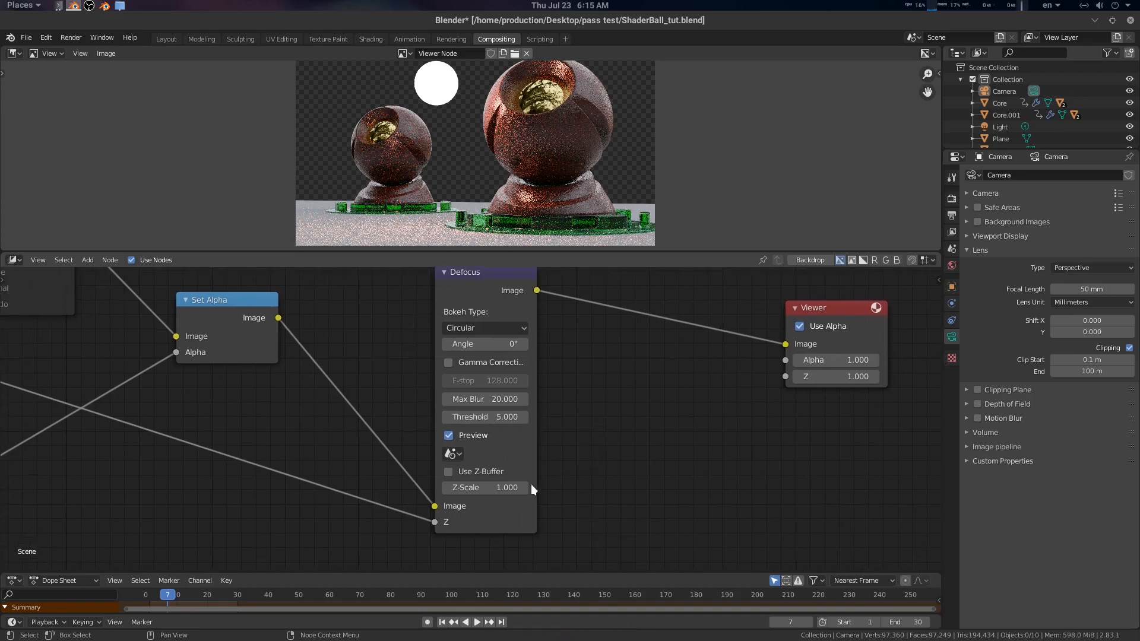
- Raise the Defocus node's Z-Scale to 5.2 and inspect the blur in the viewer image
drag(510, 488, 569, 487)
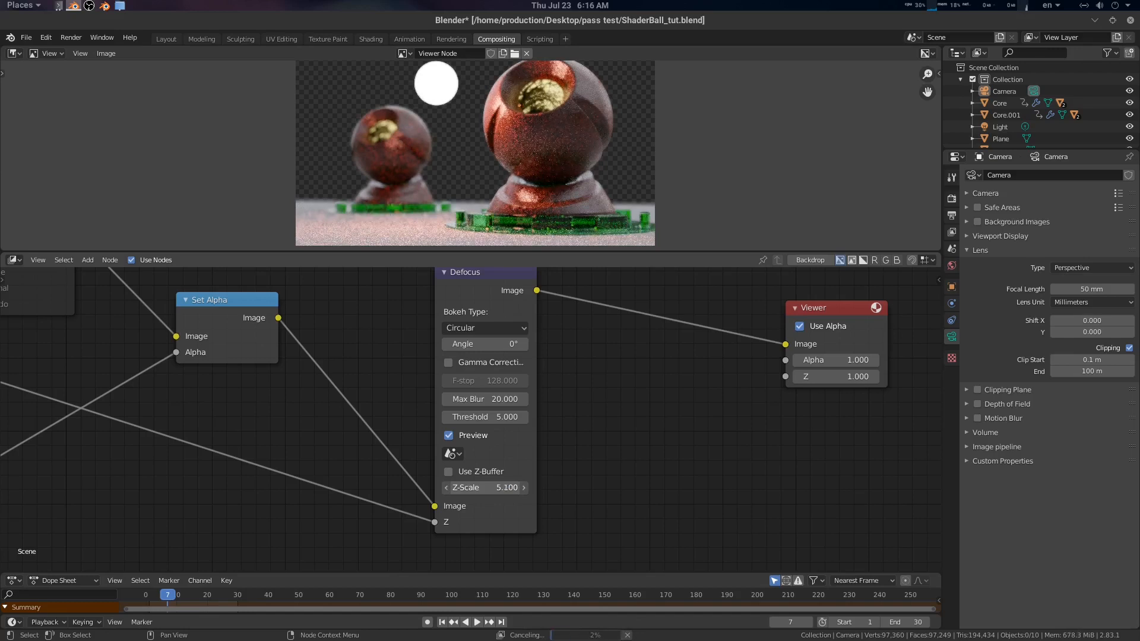
click(524, 488)
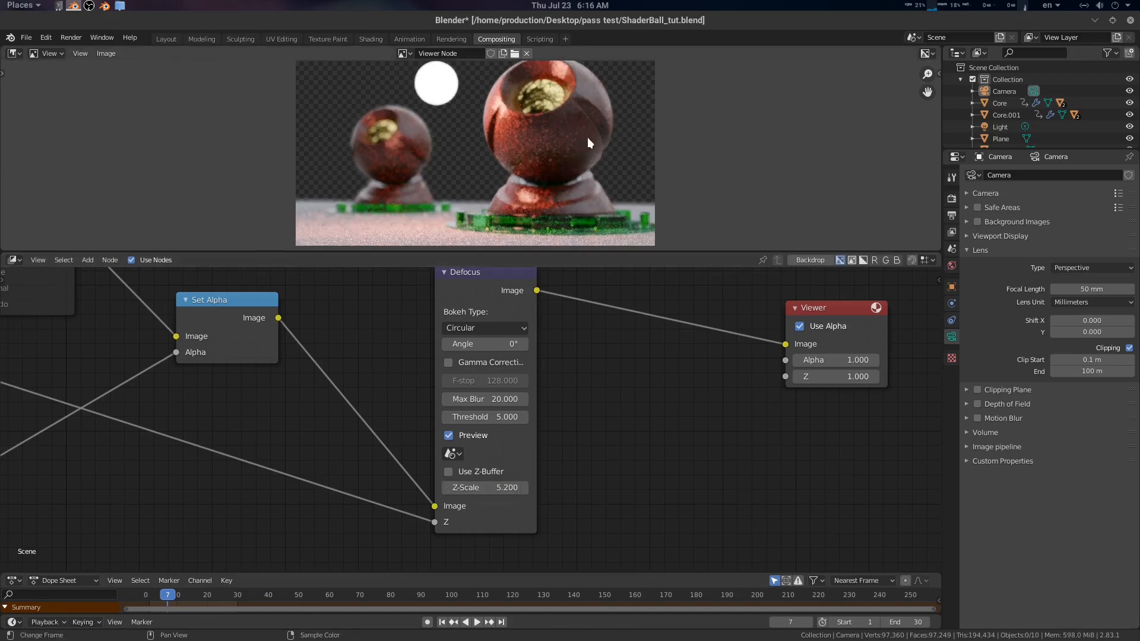
scroll(587, 137, up, 2)
scroll(602, 151, down, 1)
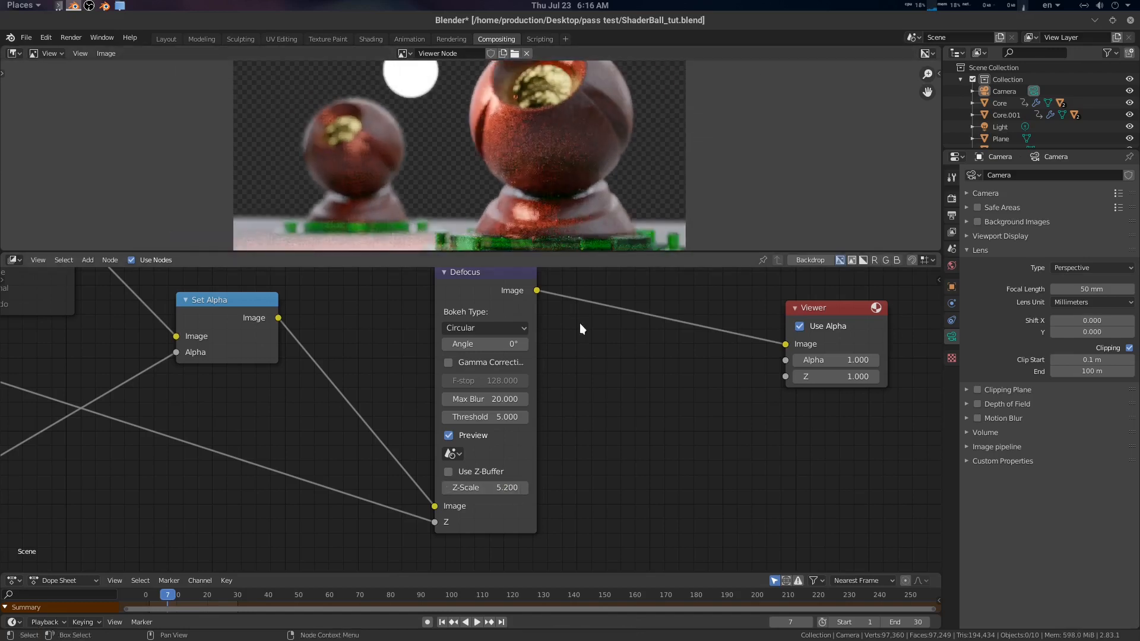
- Experiment with the Defocus node's Threshold and Max Blur, settling on a Threshold of 8.6 and a Max Blur of 20
drag(517, 416, 448, 416)
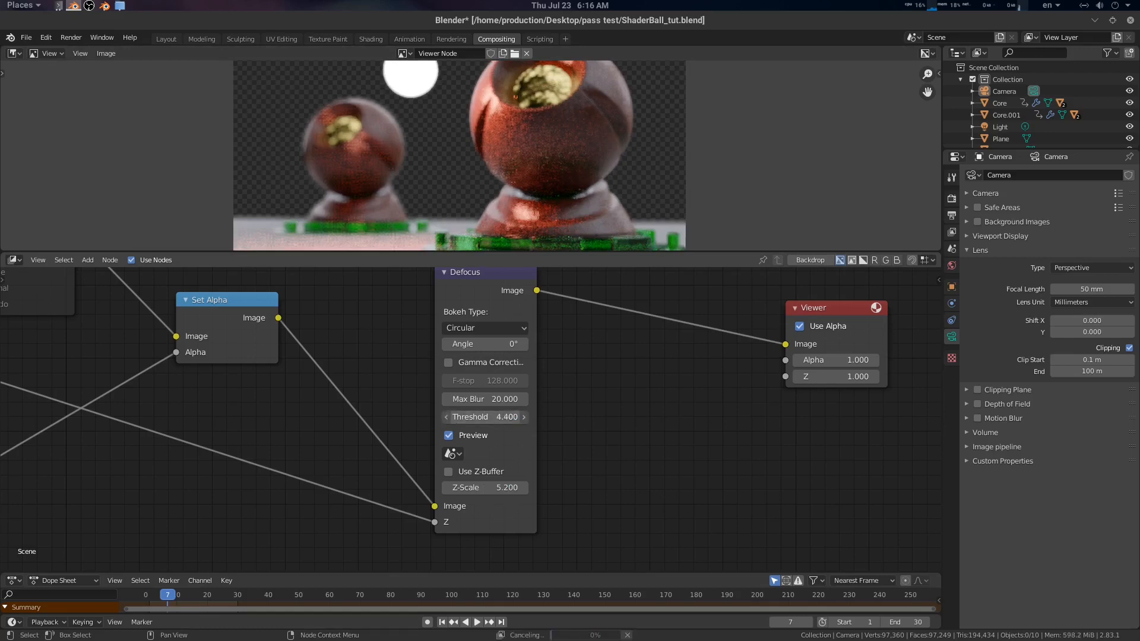
drag(519, 399, 449, 399)
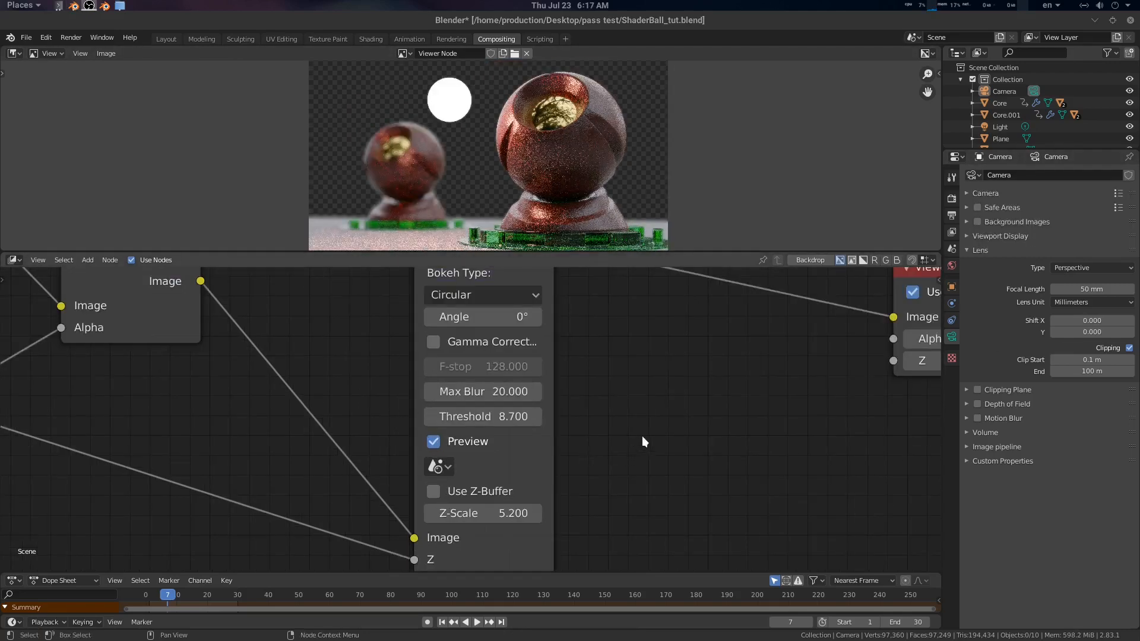
middle_drag(649, 437, 650, 431)
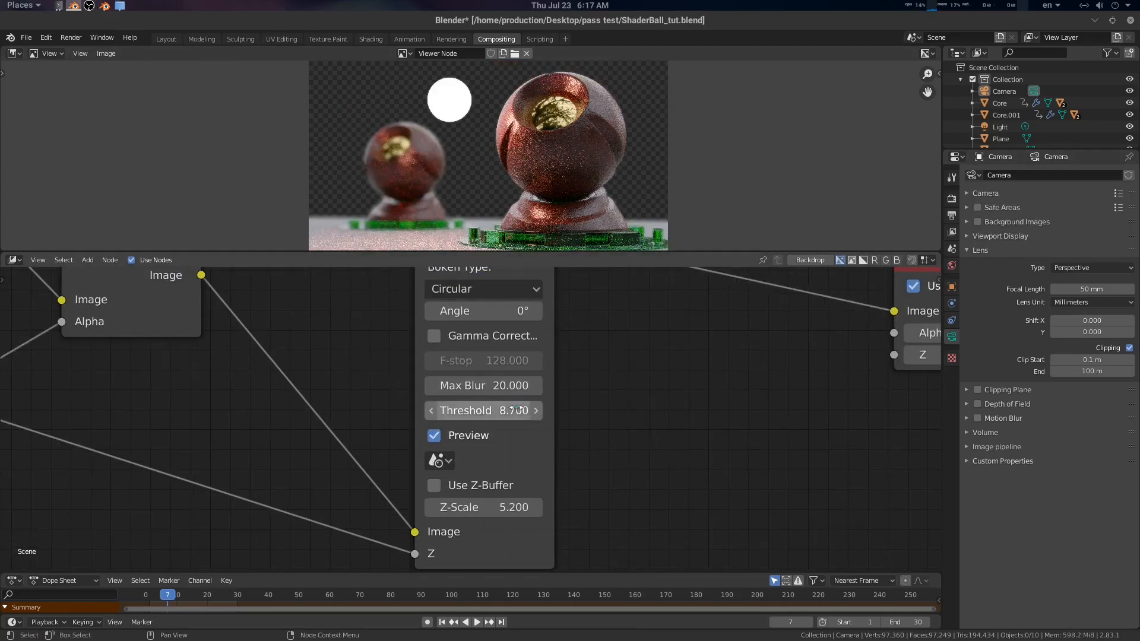
mouse_move(521, 412)
mouse_down()
mouse_move(484, 412)
mouse_move(542, 412)
mouse_move(520, 412)
mouse_up()
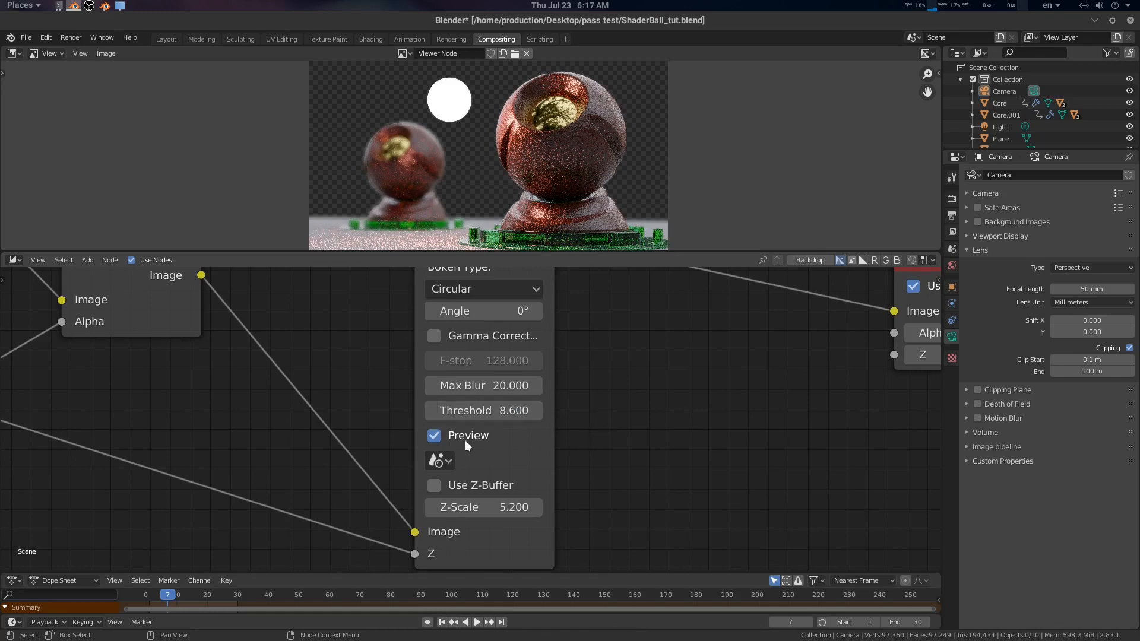
- Turn off the Defocus node's Preview option and check the blur across the whole image
click(435, 437)
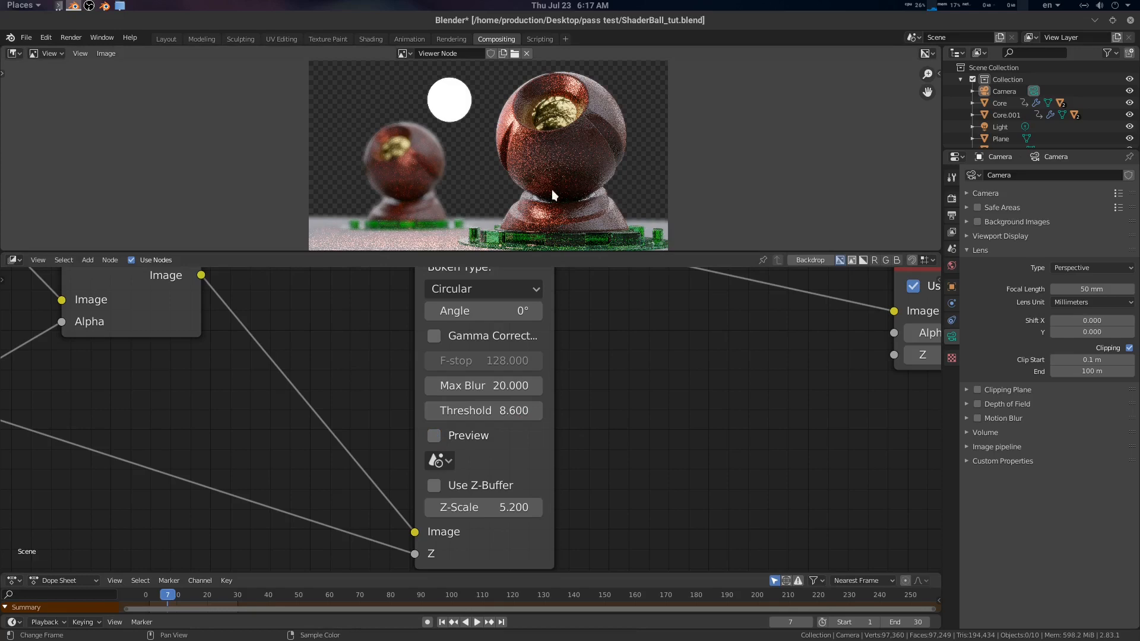
scroll(551, 190, down, 2)
scroll(597, 400, down, 3)
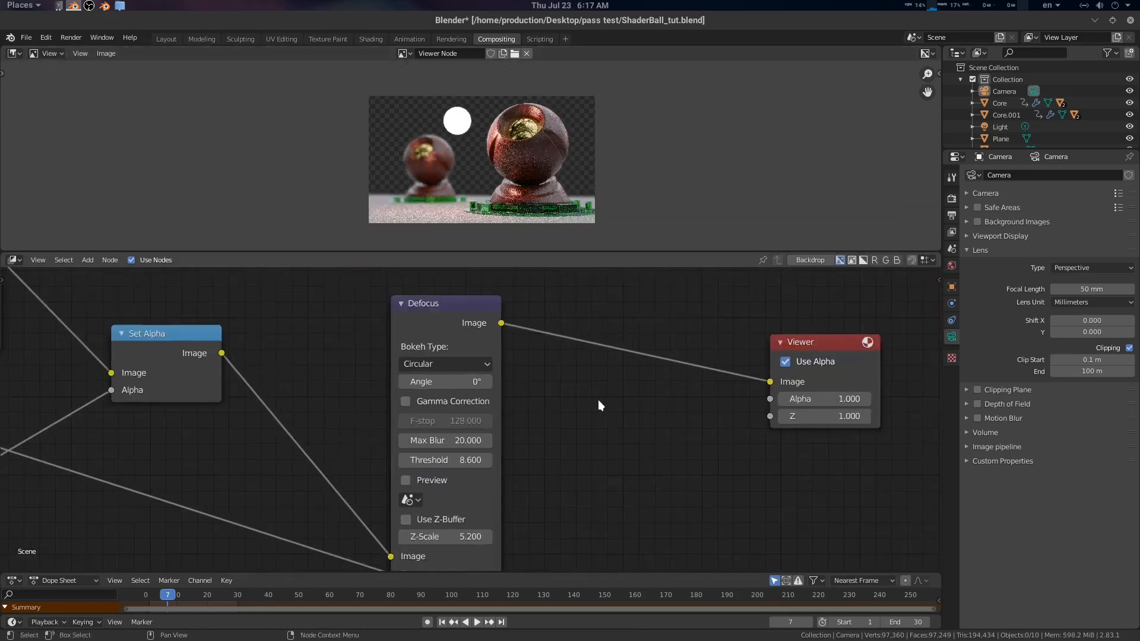
- Move the Defocus node closer to the Set Alpha node
click(400, 304)
click(400, 304)
drag(422, 304, 338, 310)
middle_drag(489, 381, 587, 382)
scroll(523, 356, down, 2)
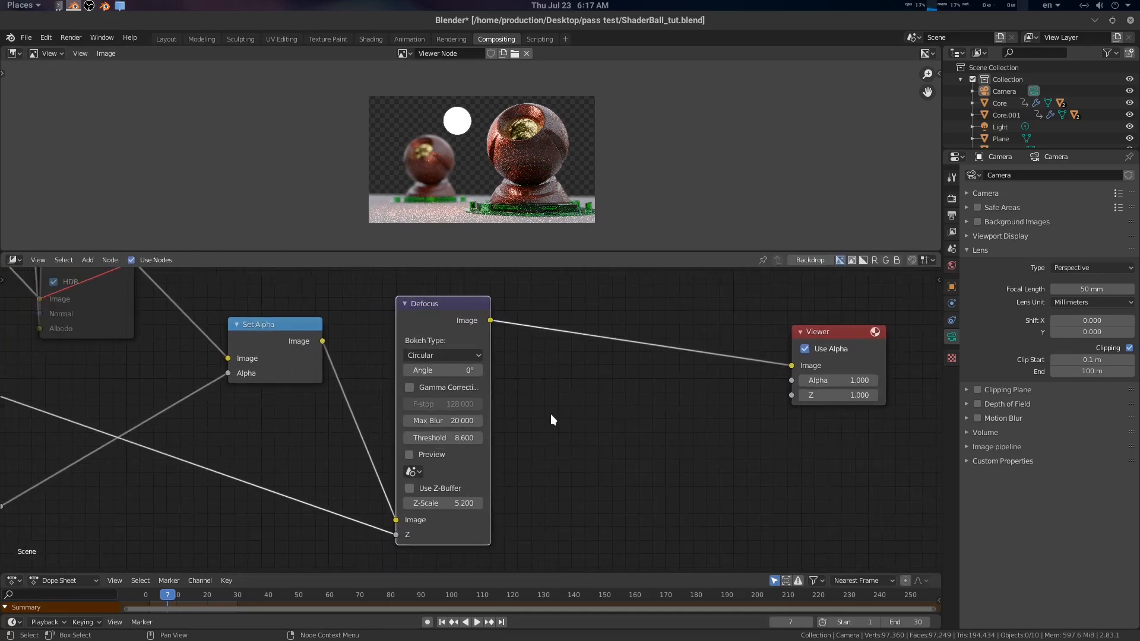
- Try a Z-Scale of 7.6 on the Defocus node, and set it to 6
mouse_move(464, 504)
mouse_down()
mouse_move(498, 504)
mouse_move(486, 503)
mouse_up()
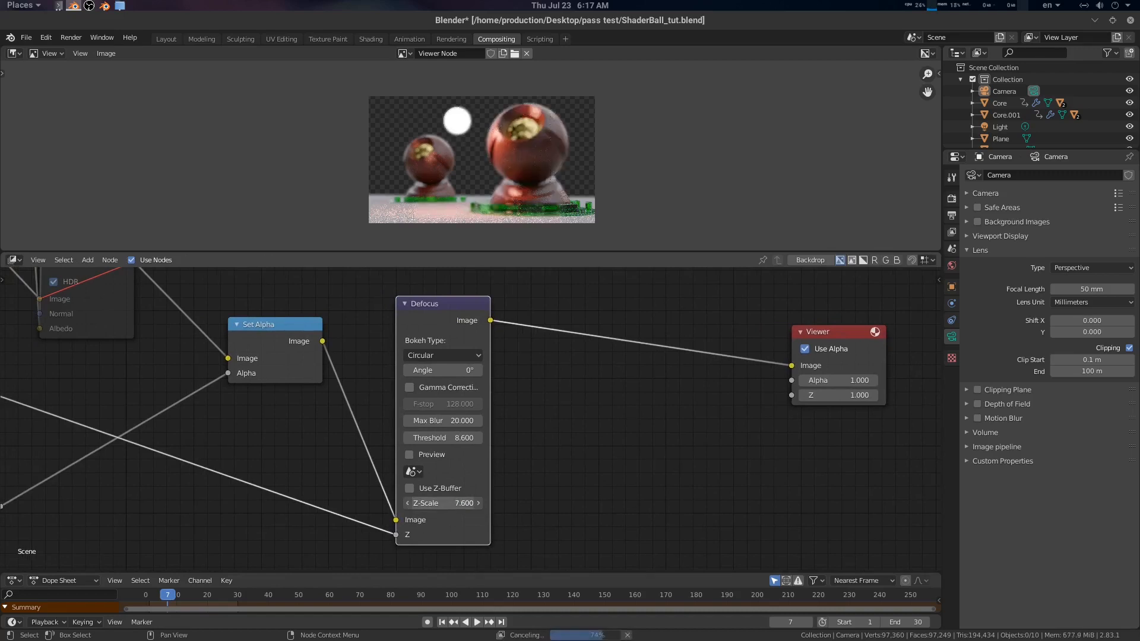
click(463, 504)
text(7.6)
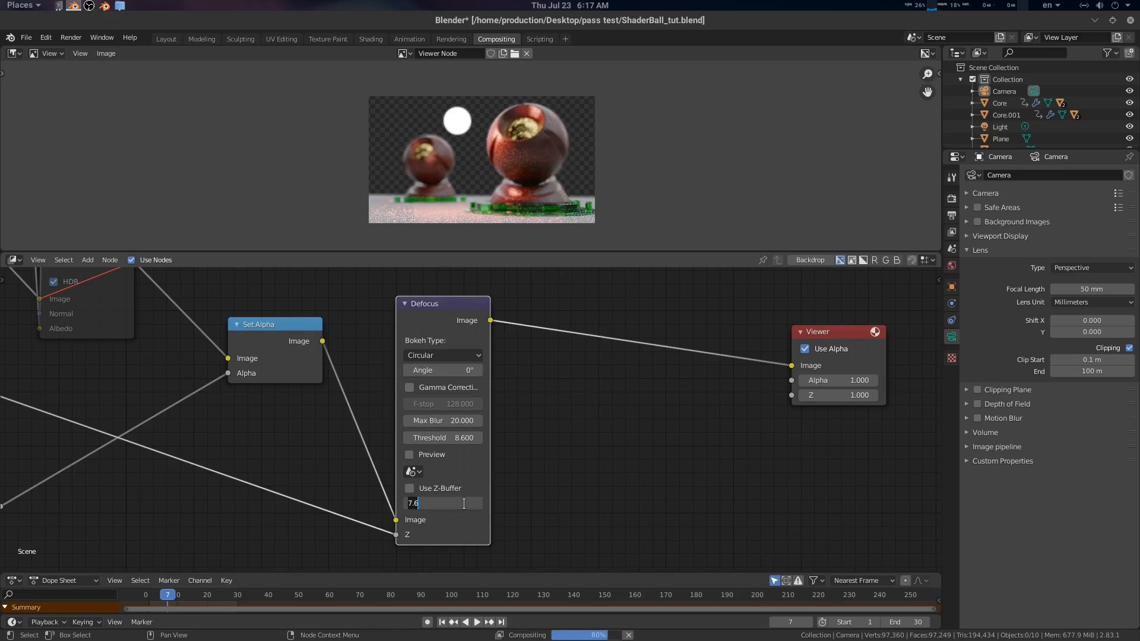
text(6)
key(Return)
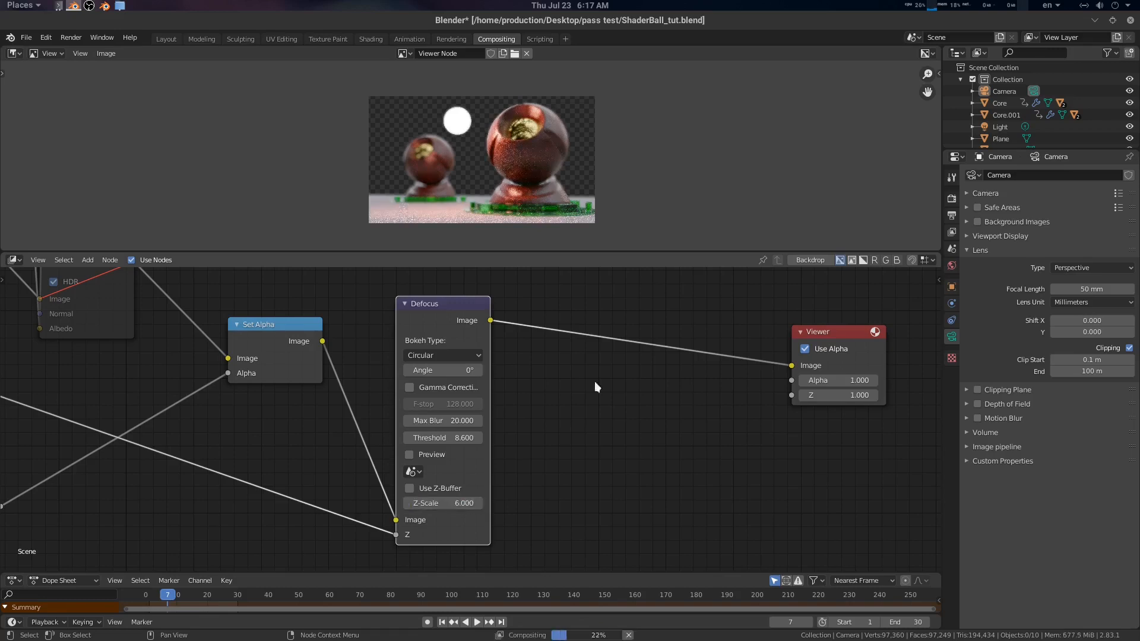
- Unmute the Denoise node to preview the defocused image with denoising
middle_drag(551, 381, 576, 385)
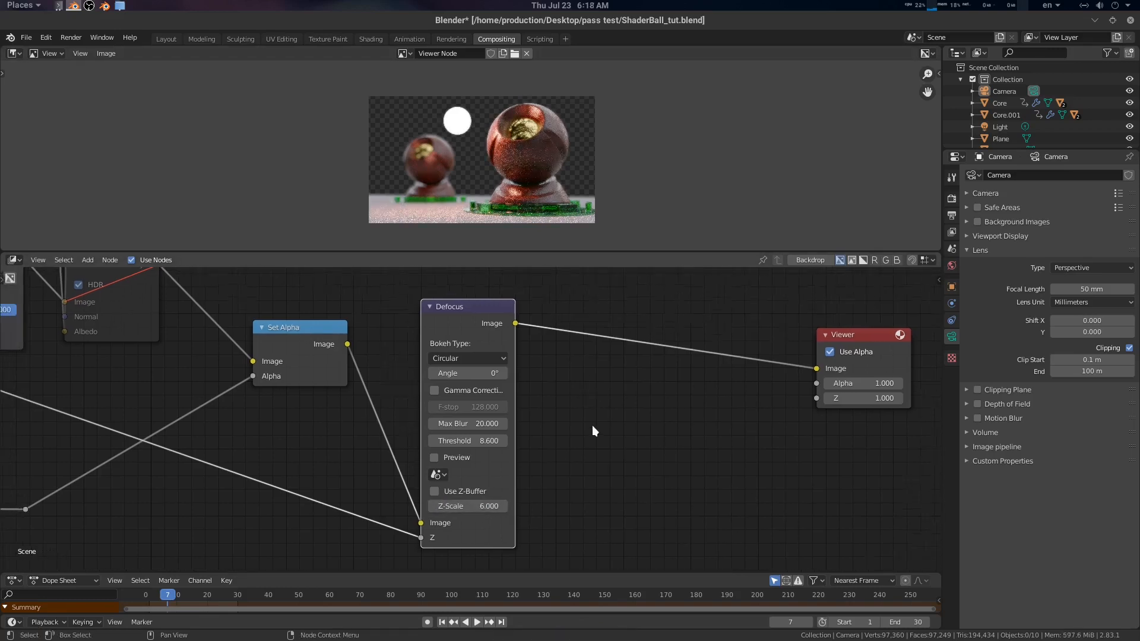
scroll(621, 420, down, 2)
middle_drag(621, 419, 676, 433)
middle_drag(337, 419, 454, 436)
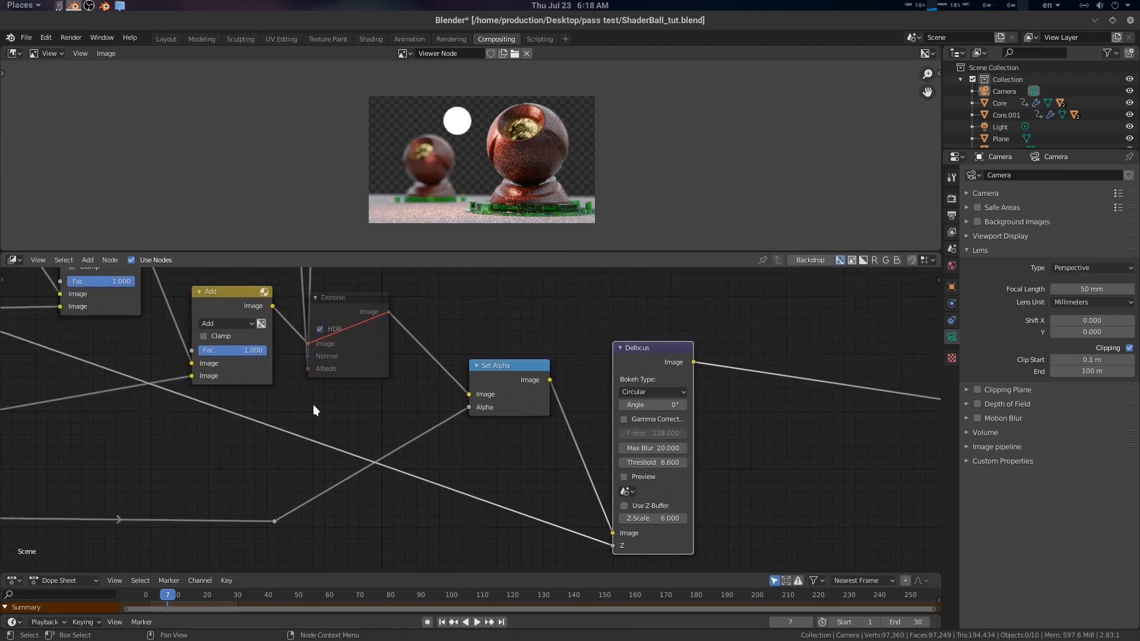
click(348, 310)
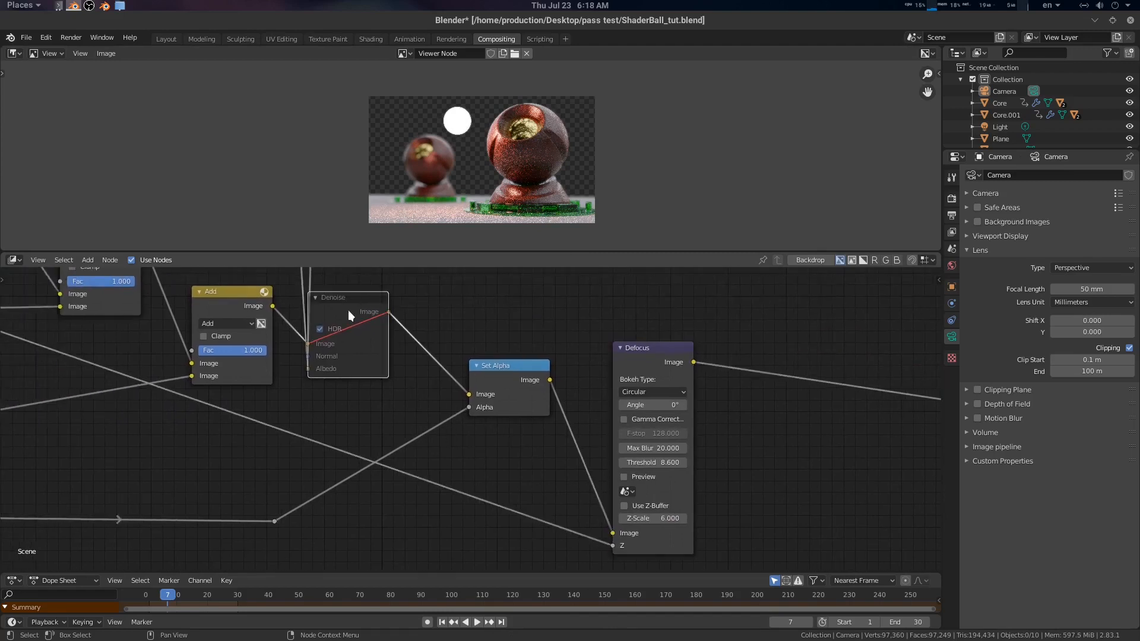
key(m)
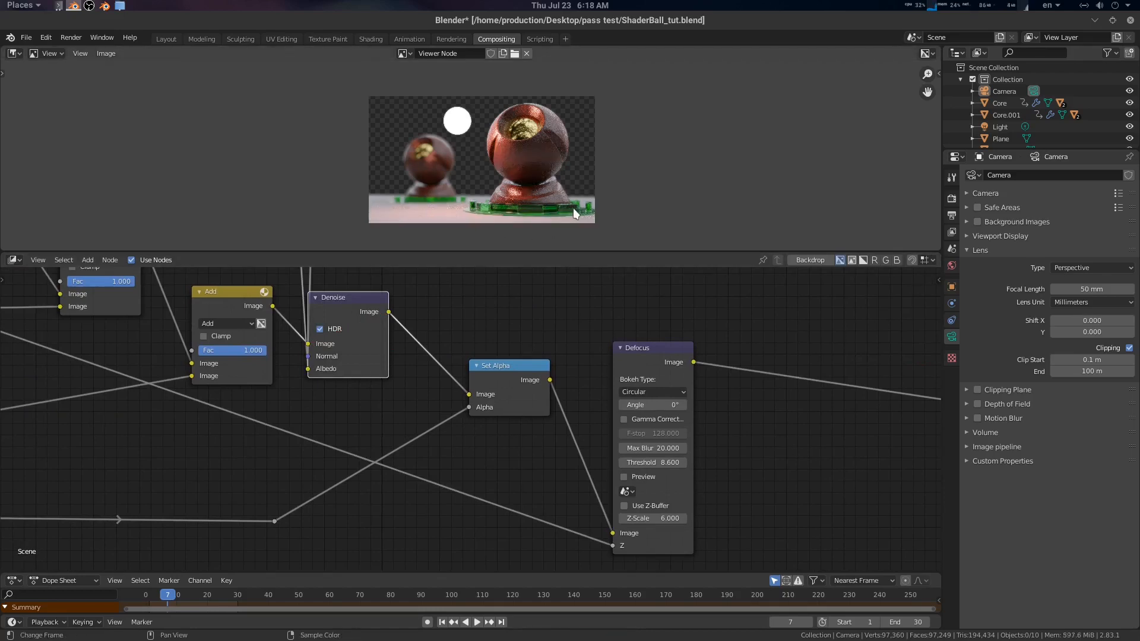
- Maximize the image viewer, examine the denoised and defocused render up close, and restore the compositor layout
key(ctrl+space)
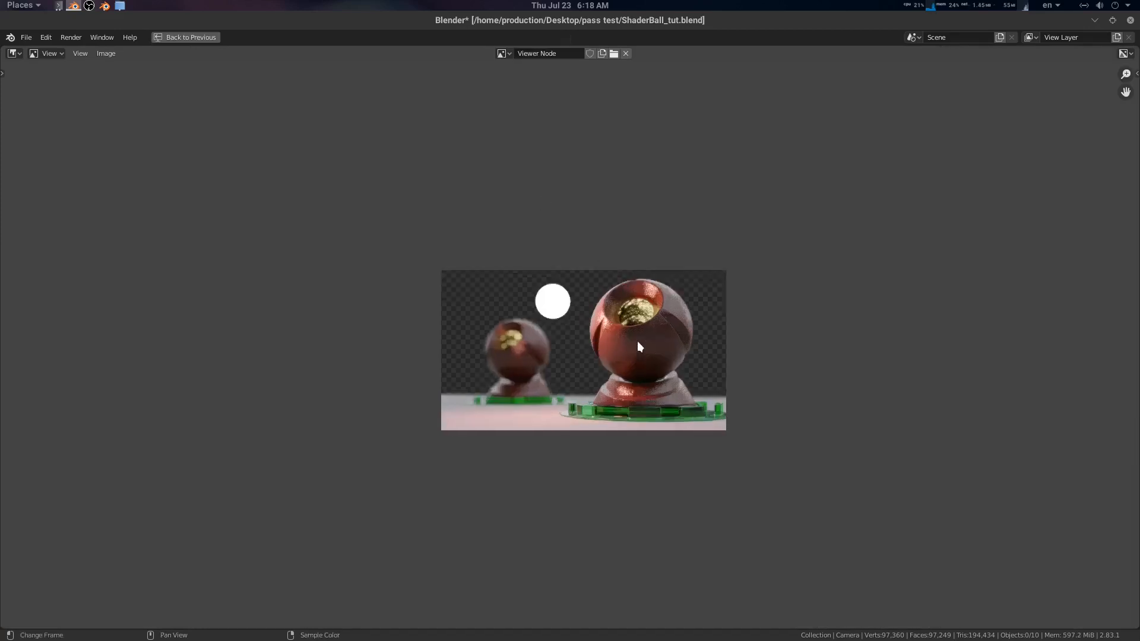
scroll(642, 351, up, 2)
scroll(649, 363, up, 2)
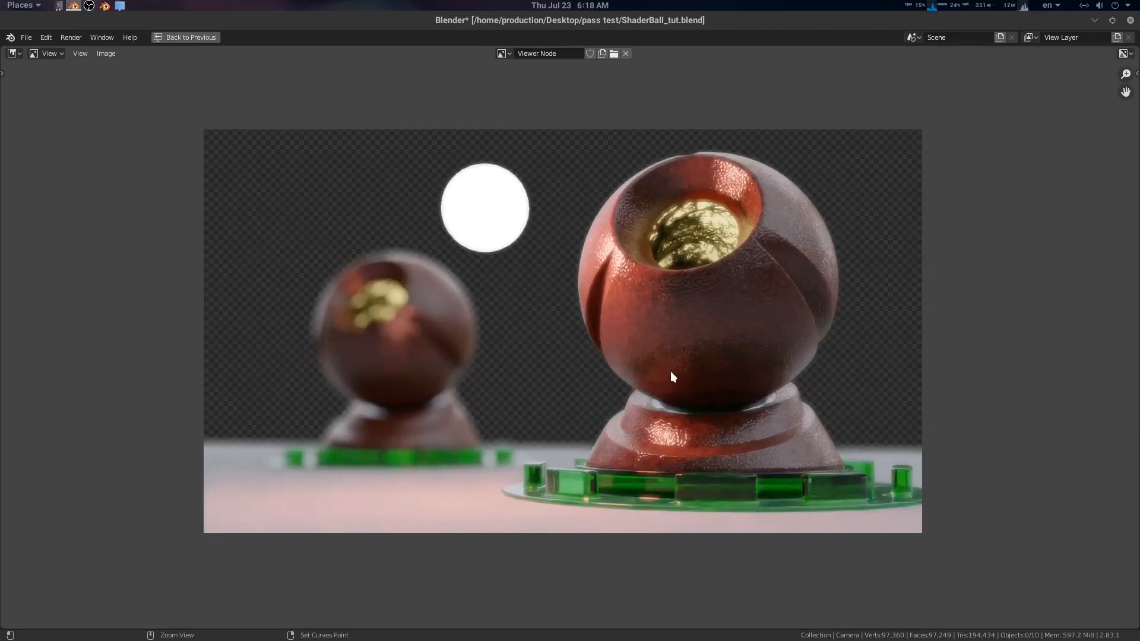
key(ctrl+space)
scroll(511, 229, down, 8)
scroll(518, 219, up, 3)
scroll(515, 222, up, 4)
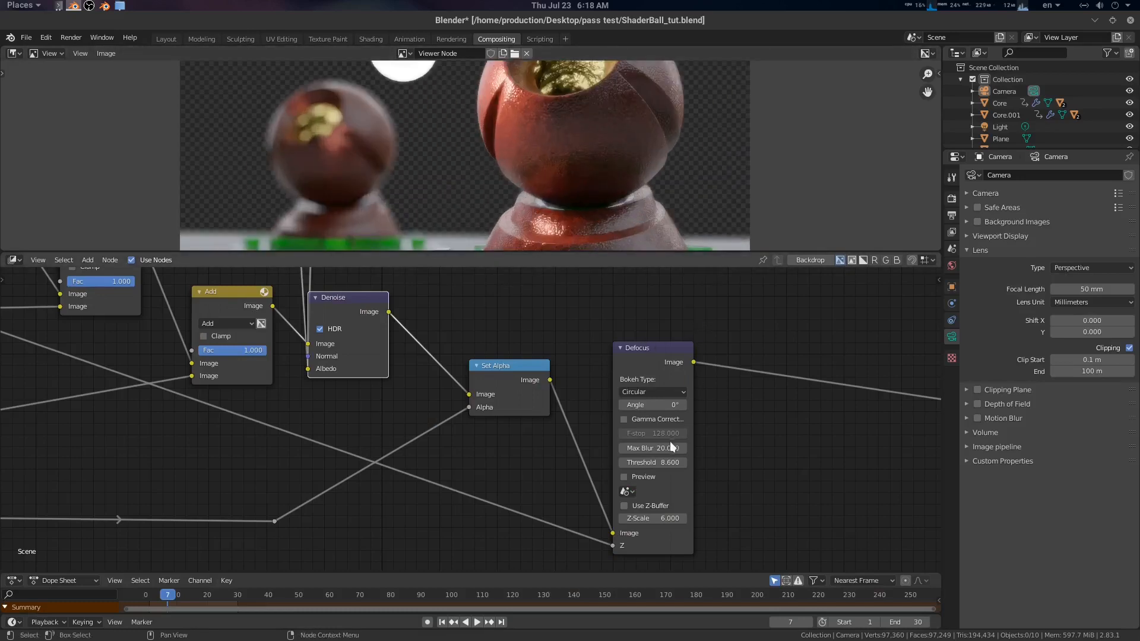
- Compare a Max Blur of 10 on the Defocus node in the viewer image, and set it back to 20
click(671, 447)
text(10)
key(Return)
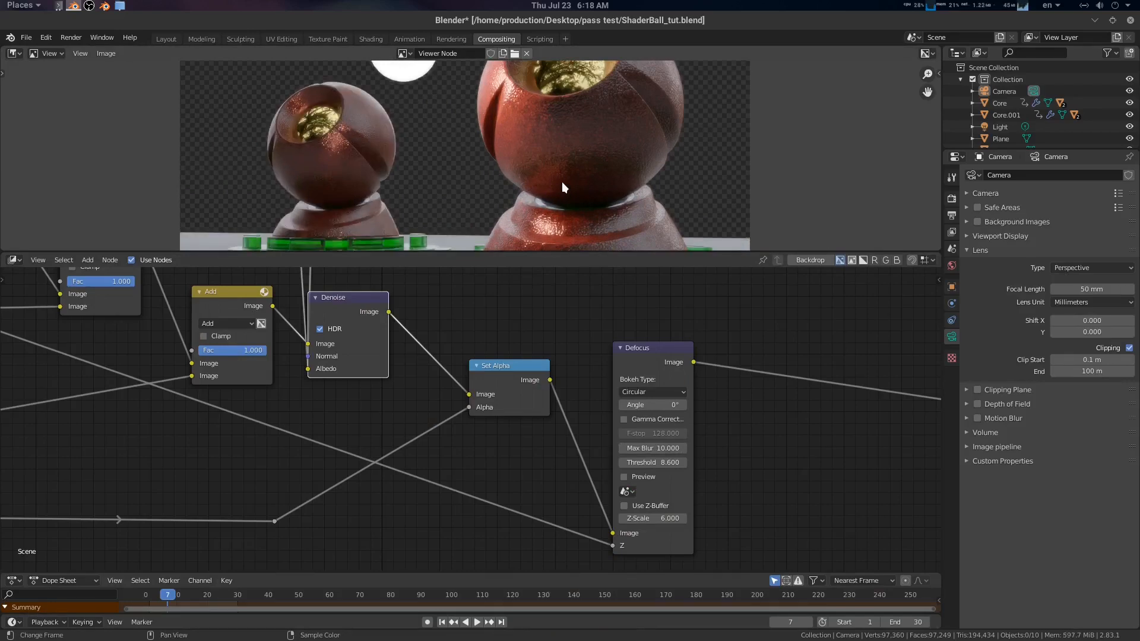
click(667, 446)
key(Return)
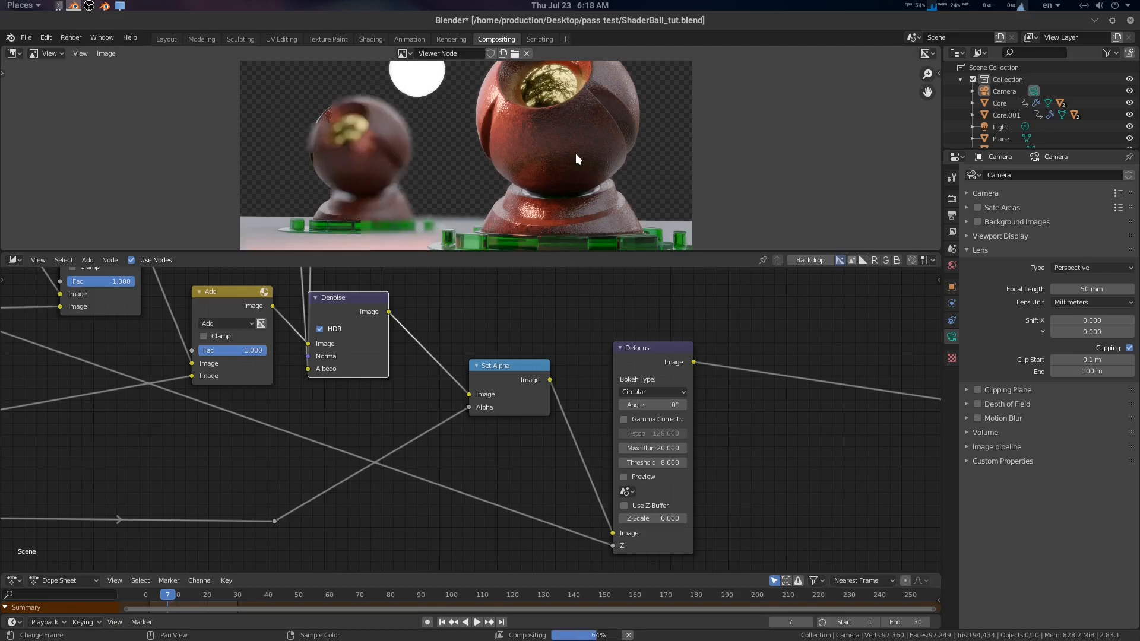
scroll(604, 197, down, 3)
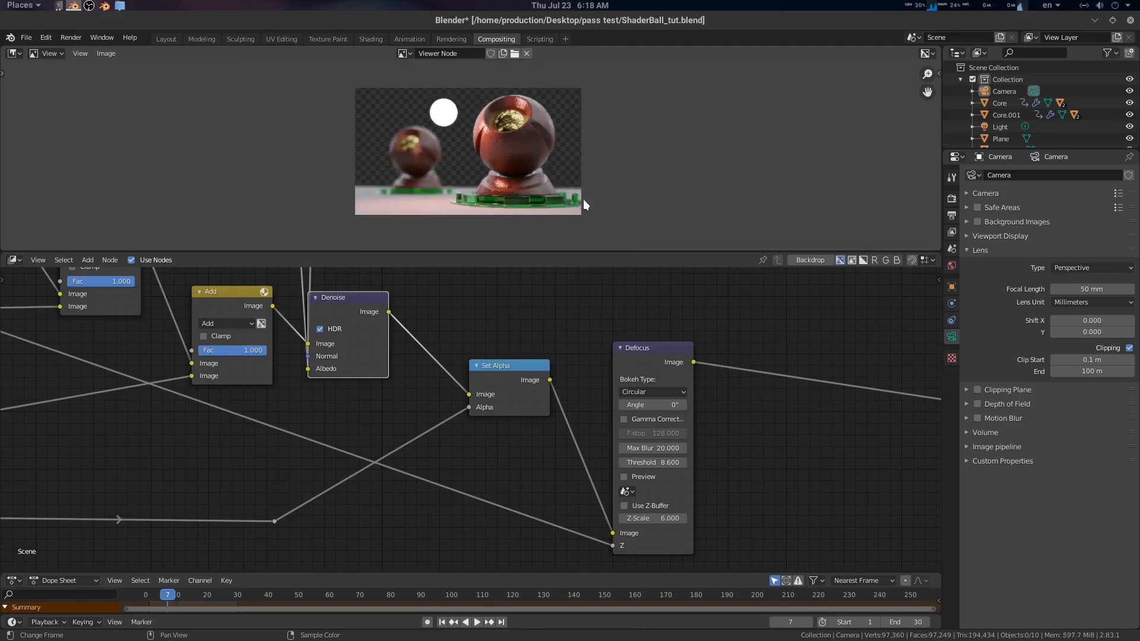
- Mute the Denoise node and the Defocus node
middle_drag(345, 318, 326, 338)
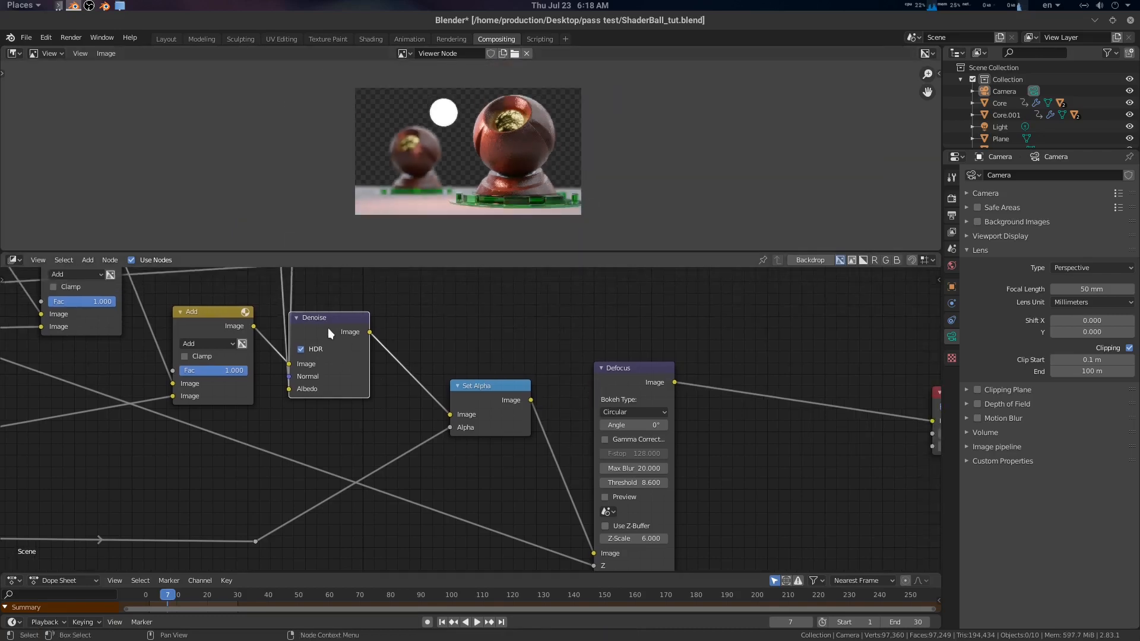
key(m)
middle_drag(744, 436, 603, 402)
click(500, 334)
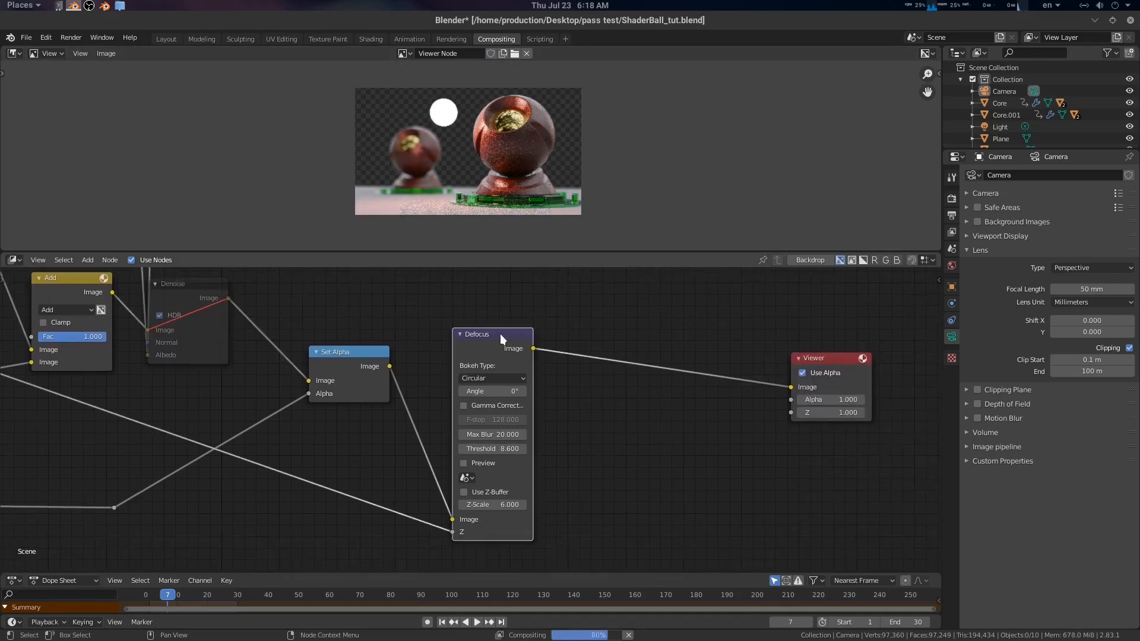
key(m)
middle_drag(634, 397, 587, 385)
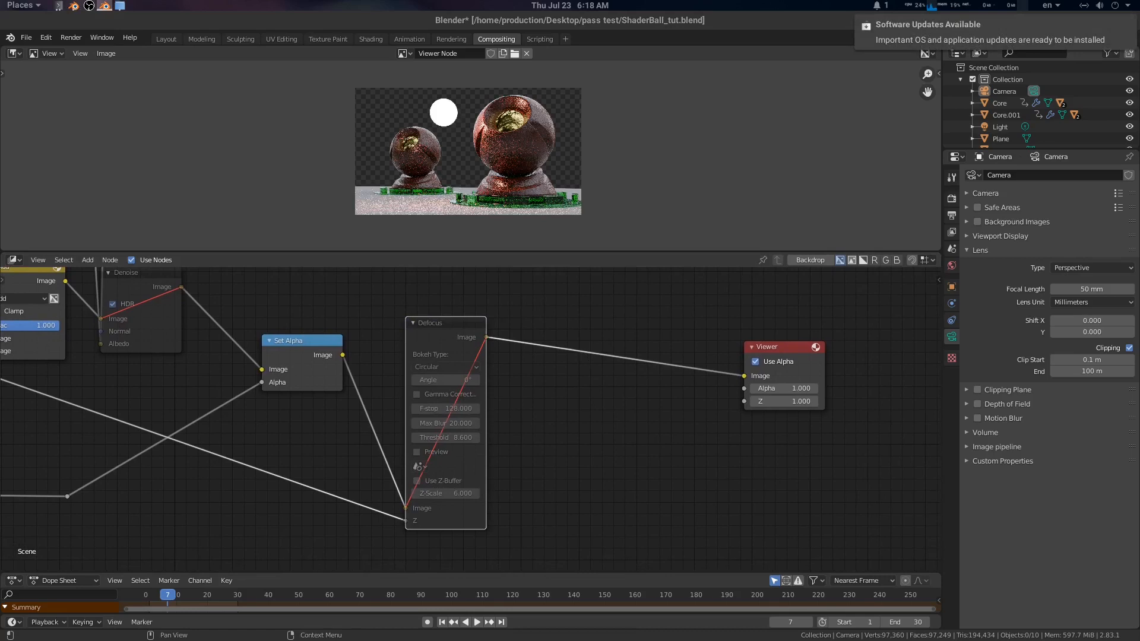
middle_drag(697, 457, 676, 441)
- Add a Vector Blur node between the Defocus and Viewer nodes, below their link
click(552, 416)
key(shift+a)
click(552, 417)
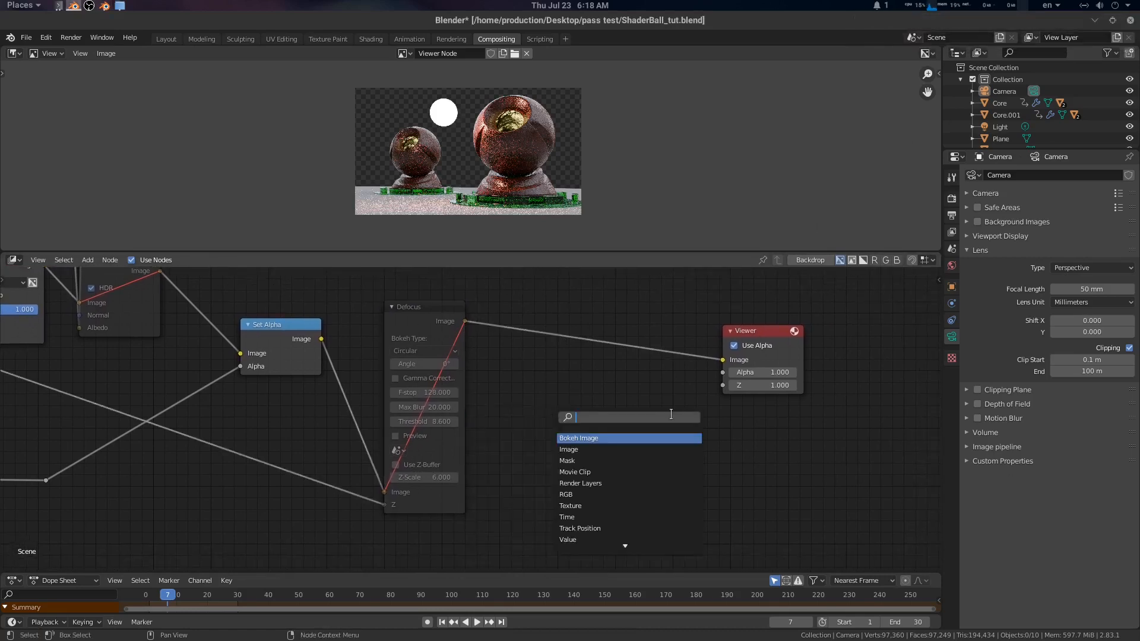
text(ve)
key(Down)
key(Down)
key(Down)
key(Down)
key(Down)
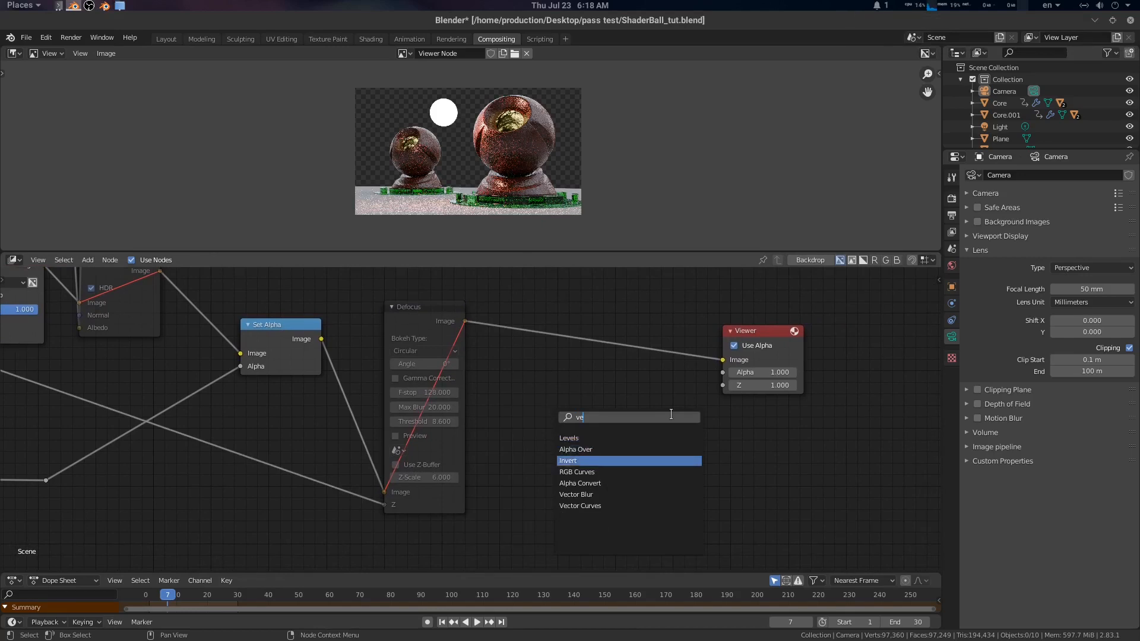
key(Down)
key(Up)
key(Return)
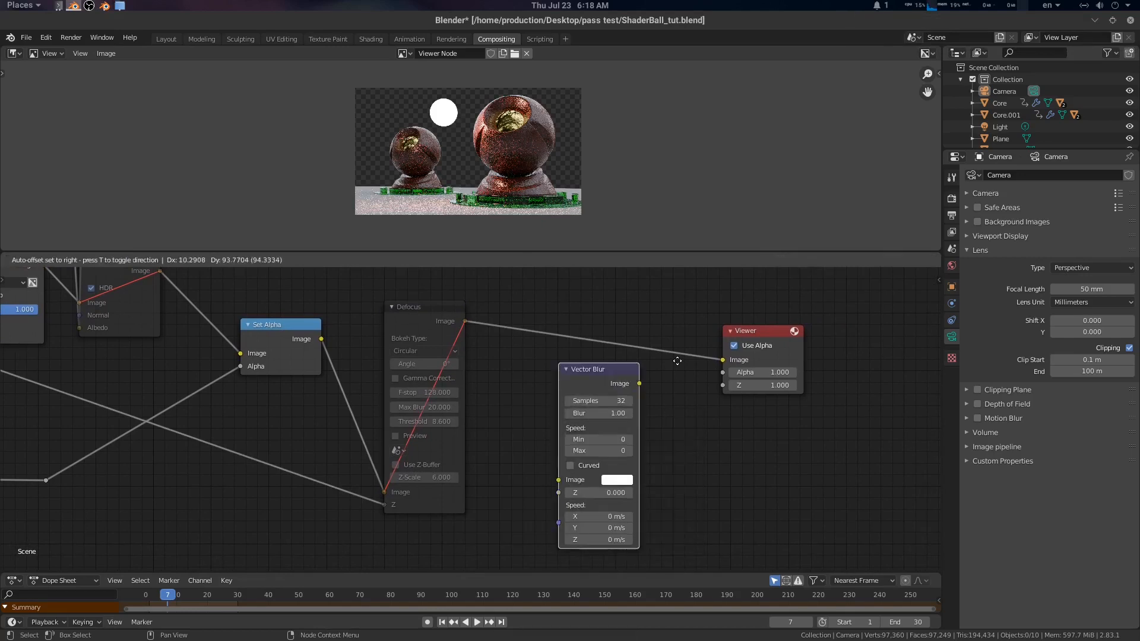
click(526, 432)
- Connect the Defocus output to the Vector Blur node's Image input and preview the Vector Blur output in the Viewer
scroll(523, 432, down, 1)
middle_drag(521, 433, 527, 434)
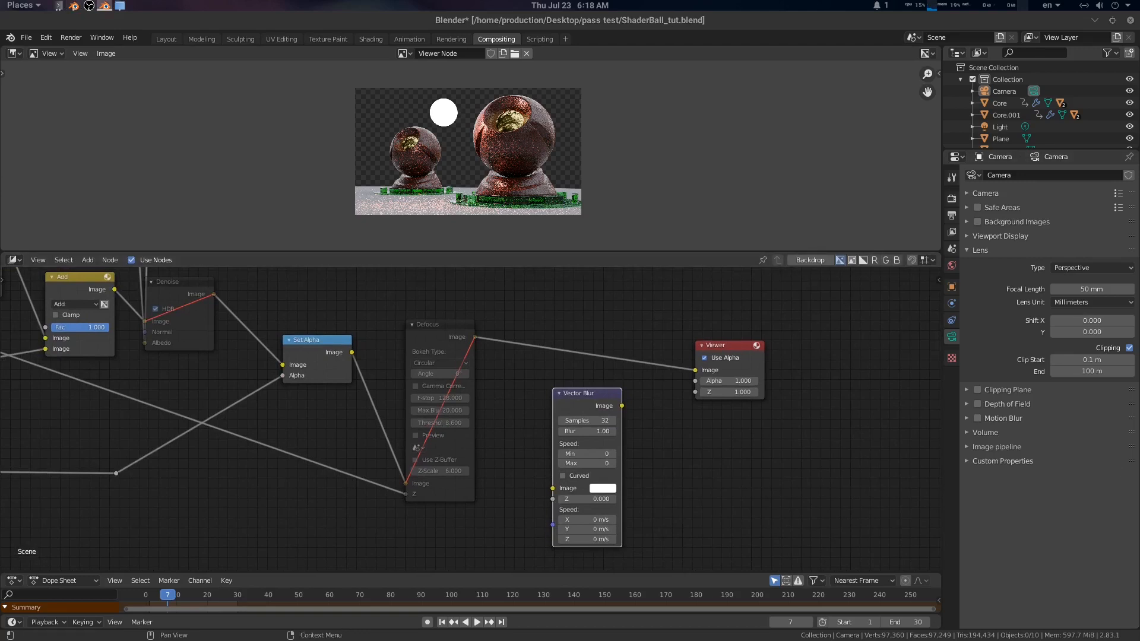
click(476, 339)
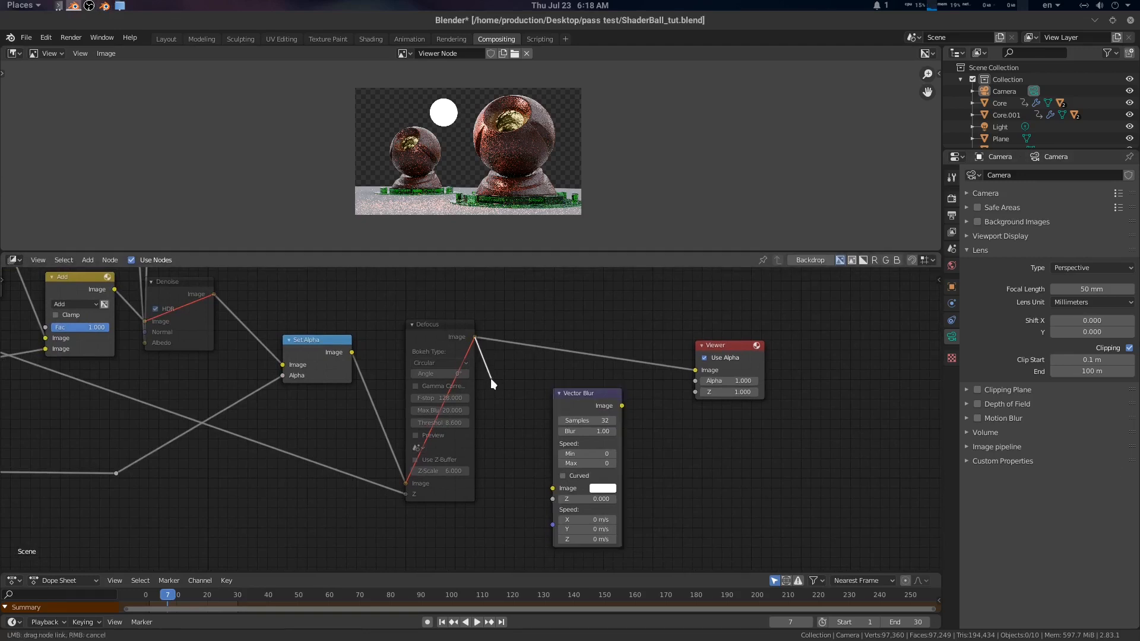
drag(354, 353, 553, 488)
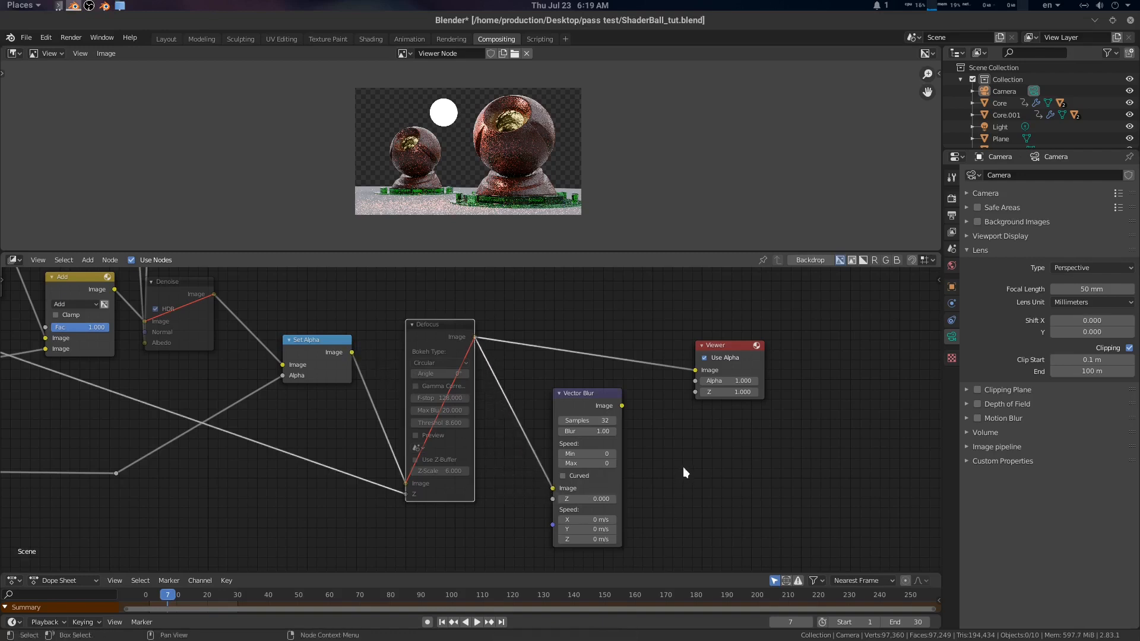
scroll(683, 467, up, 2)
scroll(641, 440, up, 2)
middle_drag(687, 430, 699, 387)
scroll(699, 415, down, 2)
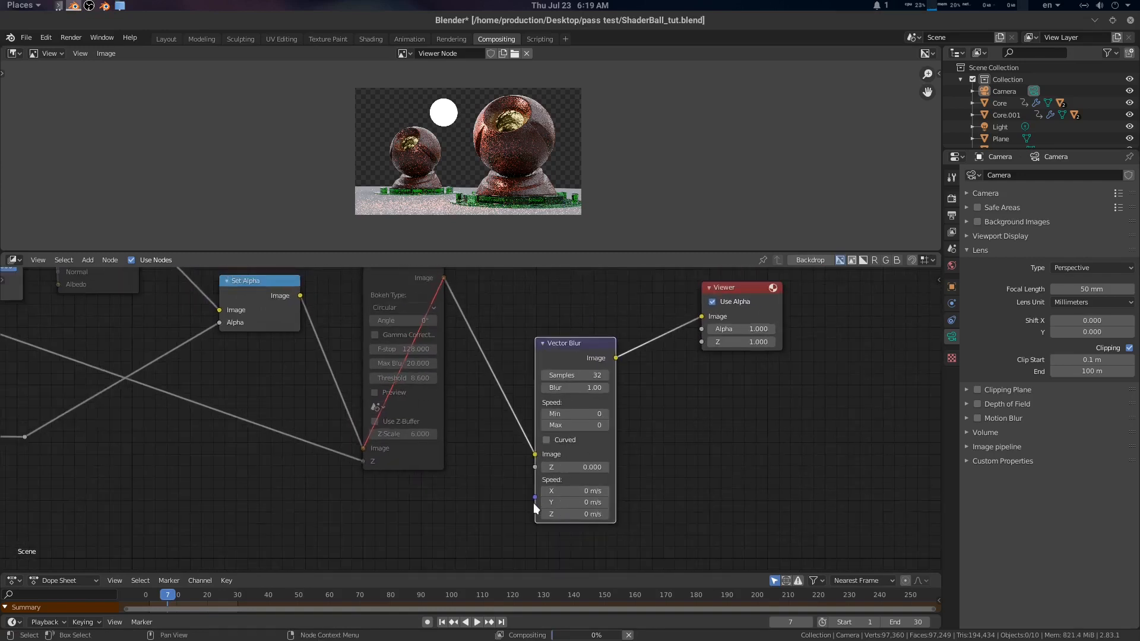
- Connect the EXR image node's POSITION output to the Vector Blur node's Speed input
middle_drag(393, 487, 555, 483)
scroll(505, 466, down, 3)
middle_drag(356, 453, 507, 469)
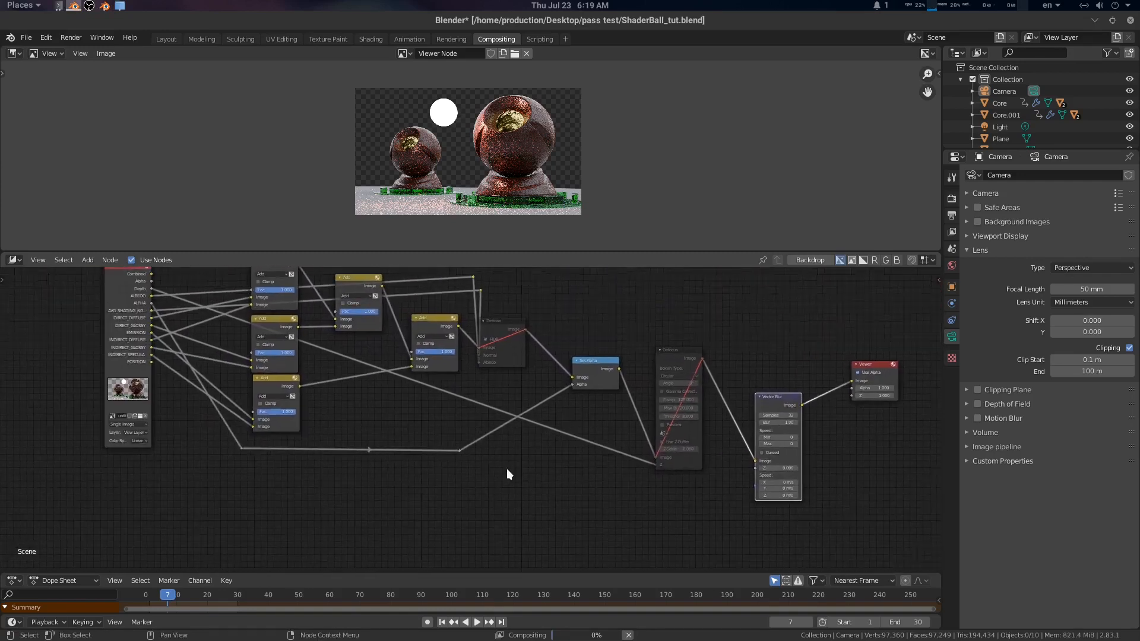
scroll(150, 390, up, 1)
scroll(136, 404, down, 1)
middle_drag(138, 401, 123, 394)
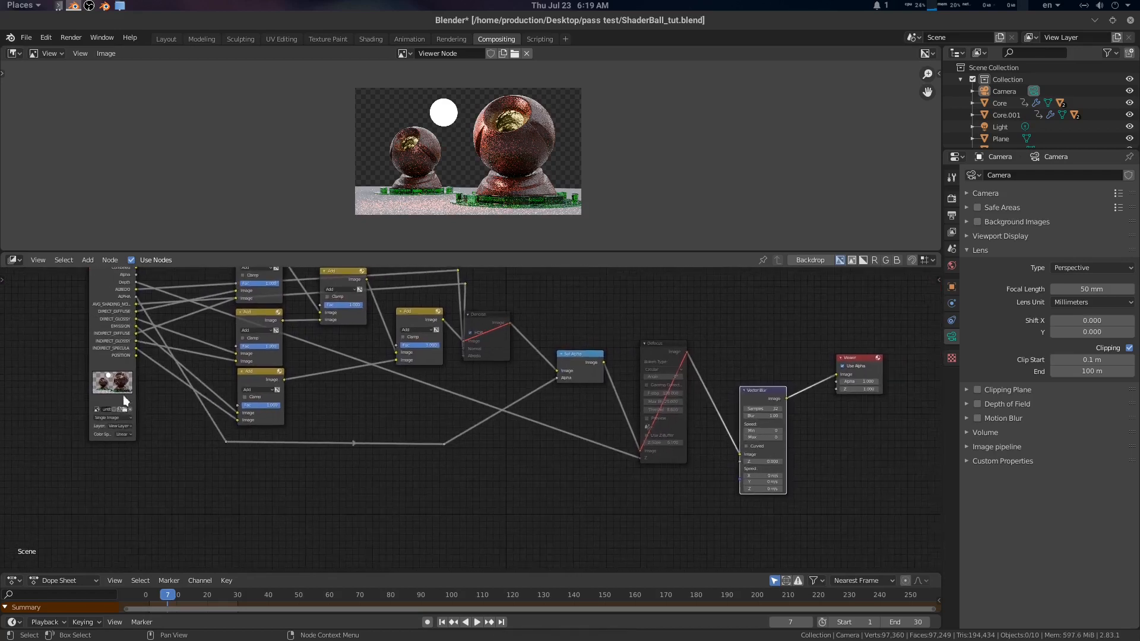
drag(136, 355, 151, 415)
scroll(116, 367, up, 6)
middle_drag(115, 365, 544, 422)
scroll(308, 373, up, 5)
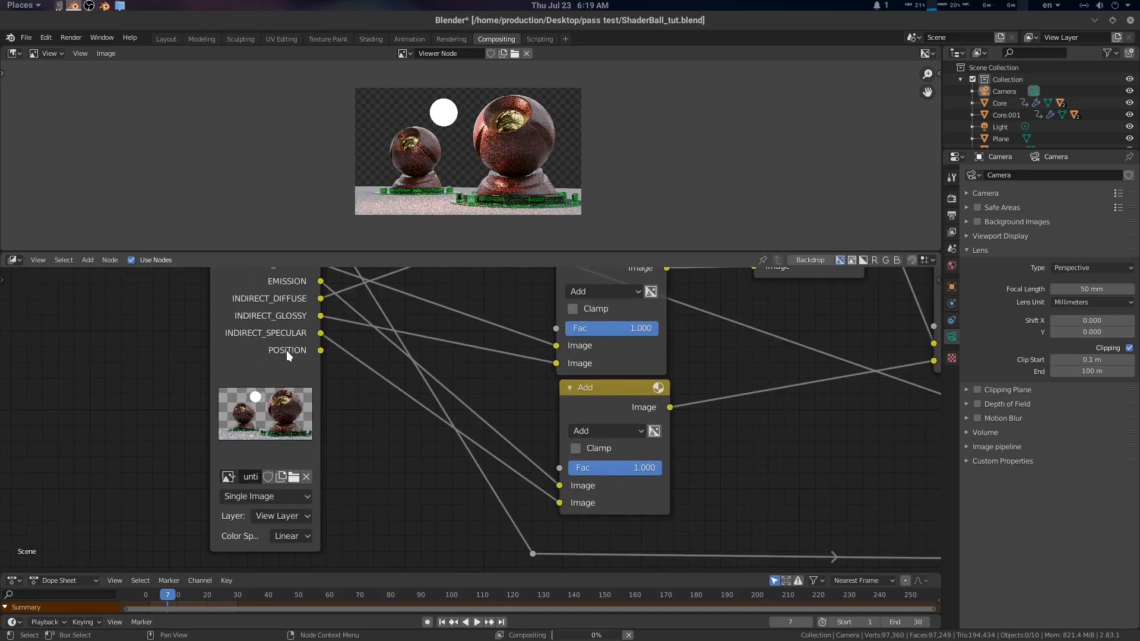
scroll(393, 429, down, 5)
middle_drag(440, 438, 172, 420)
drag(145, 366, 624, 465)
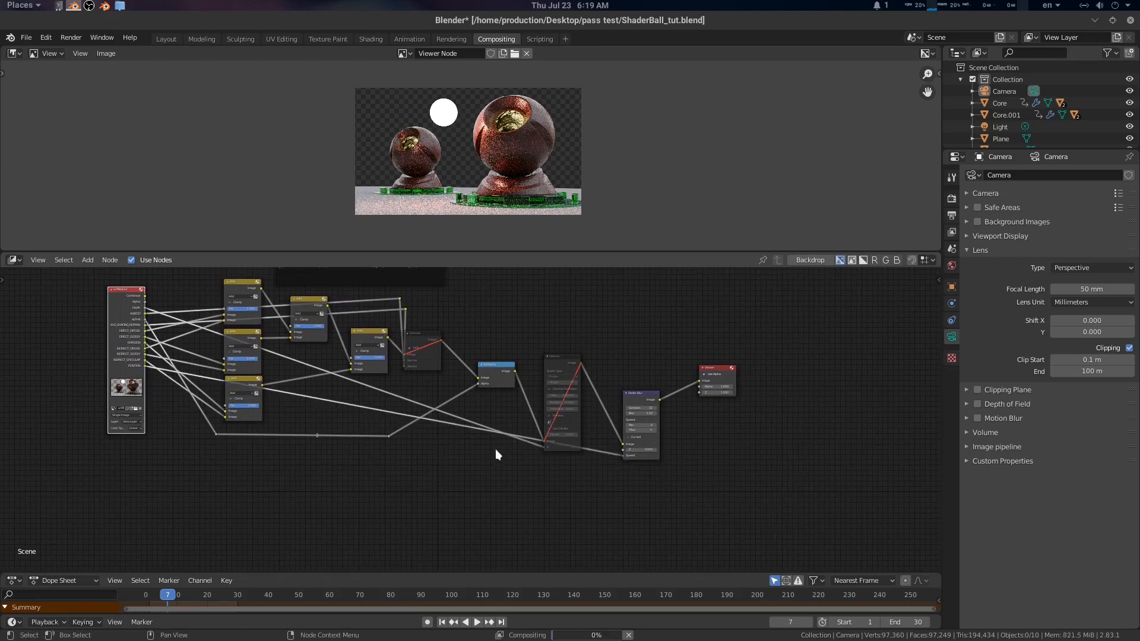
- Add two reroute points to the POSITION link and place them so that it runs below the other nodes
shift+right_drag(446, 435, 445, 437)
drag(450, 424, 194, 475)
shift+right_drag(610, 449, 593, 464)
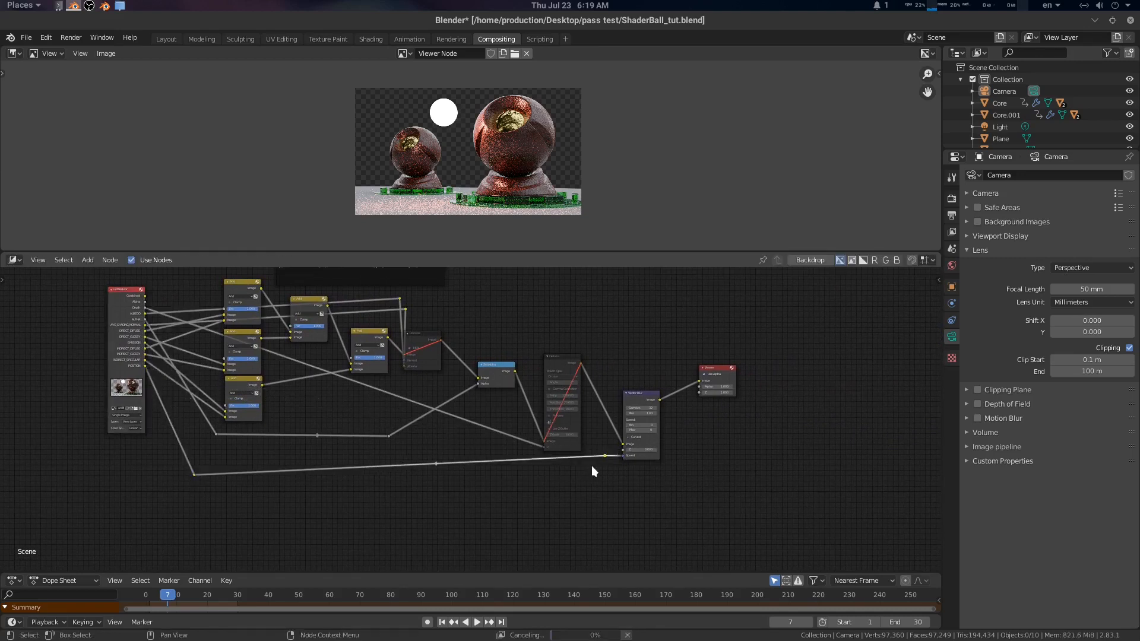
drag(598, 458, 568, 478)
- Set the Vector Blur node's Samples to 4 and Blur to 10
scroll(773, 457, up, 10)
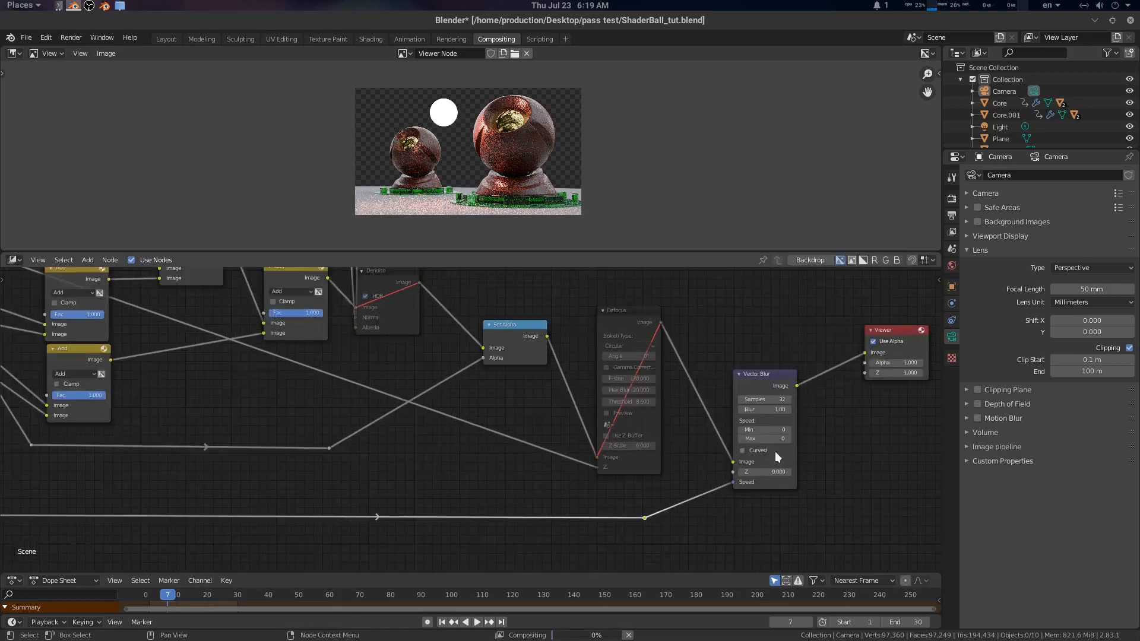
middle_drag(783, 455, 481, 451)
scroll(611, 445, up, 6)
middle_drag(677, 419, 648, 412)
scroll(644, 410, down, 2)
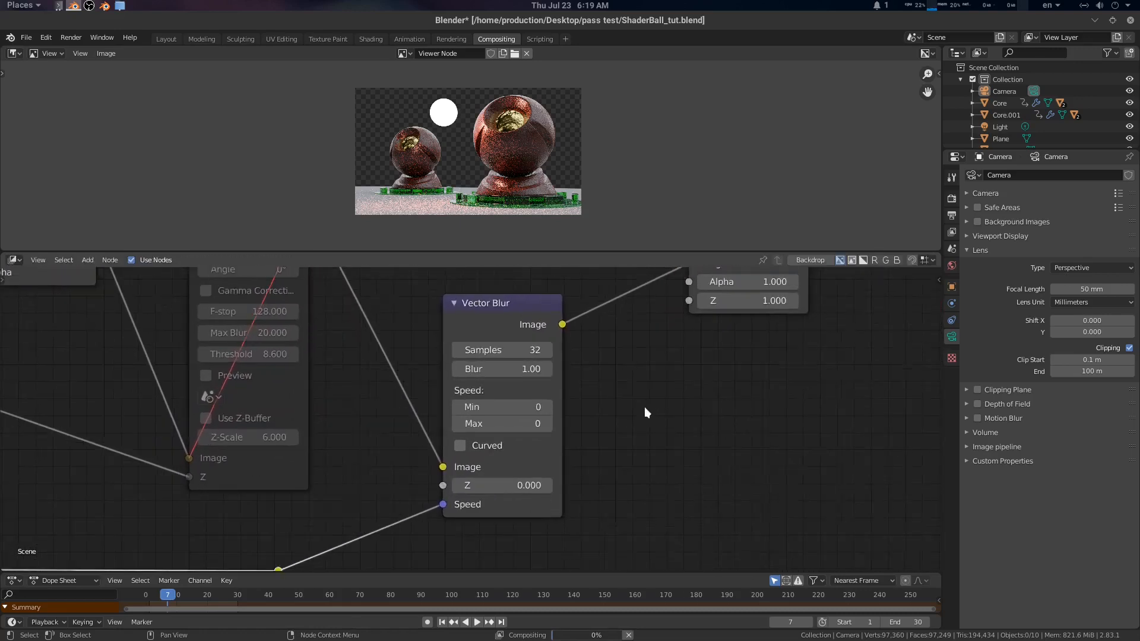
double_click(518, 362)
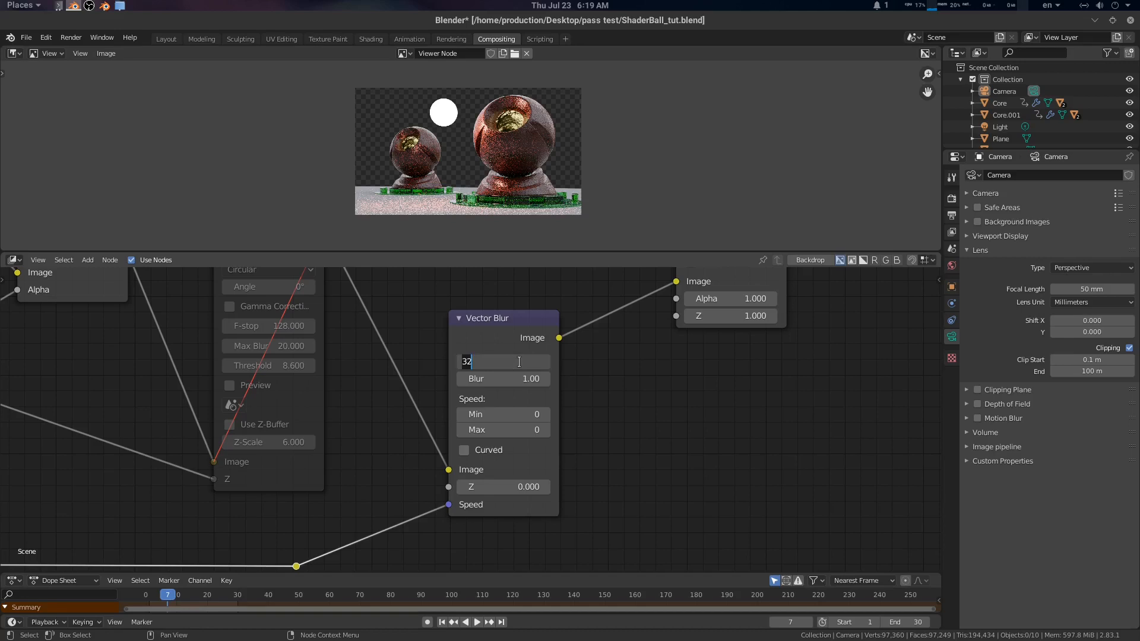
text(4)
key(Return)
double_click(520, 378)
text(10)
key(Return)
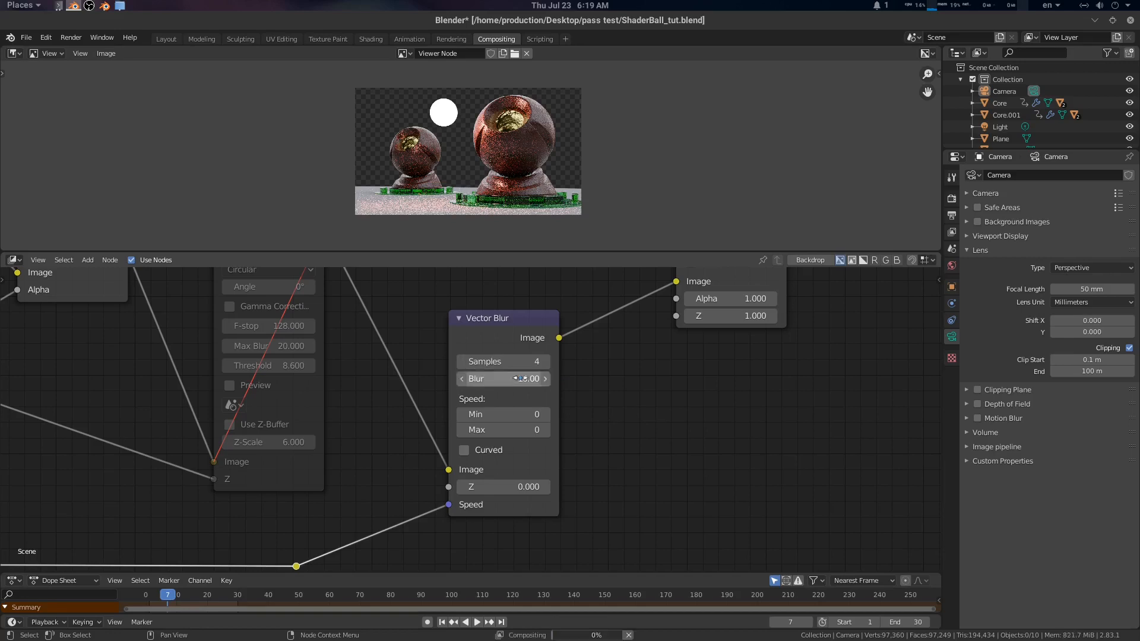
- Preview the POSITION pass in the Viewer, and switch the preview back to the Vector Blur output
scroll(624, 391, up, 2)
scroll(621, 405, down, 3)
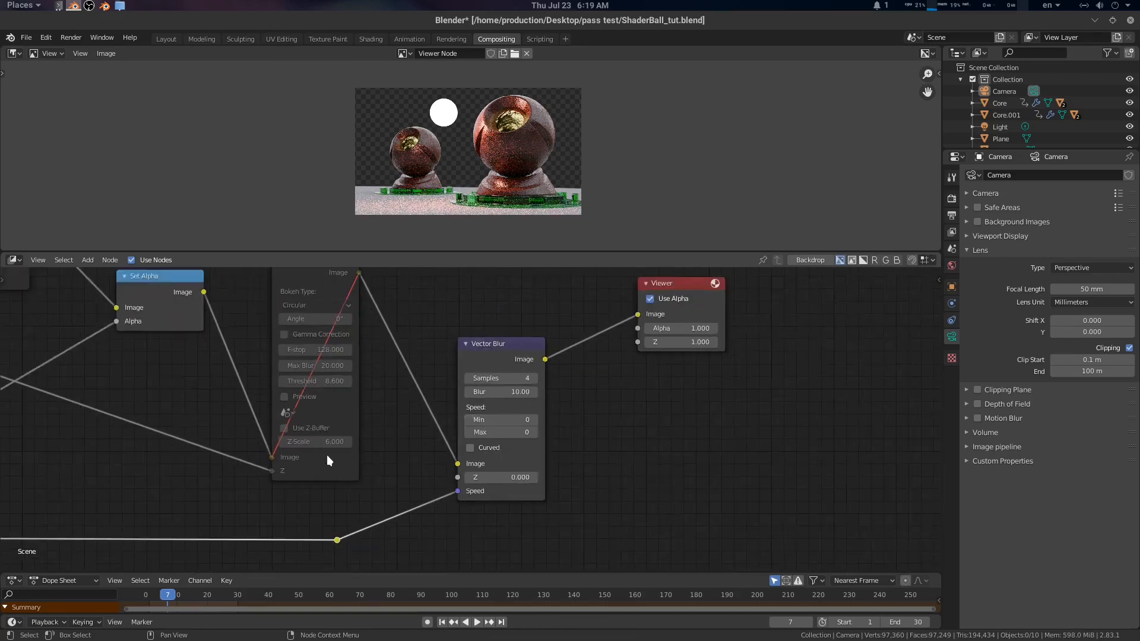
ctrl+shift+click(438, 532)
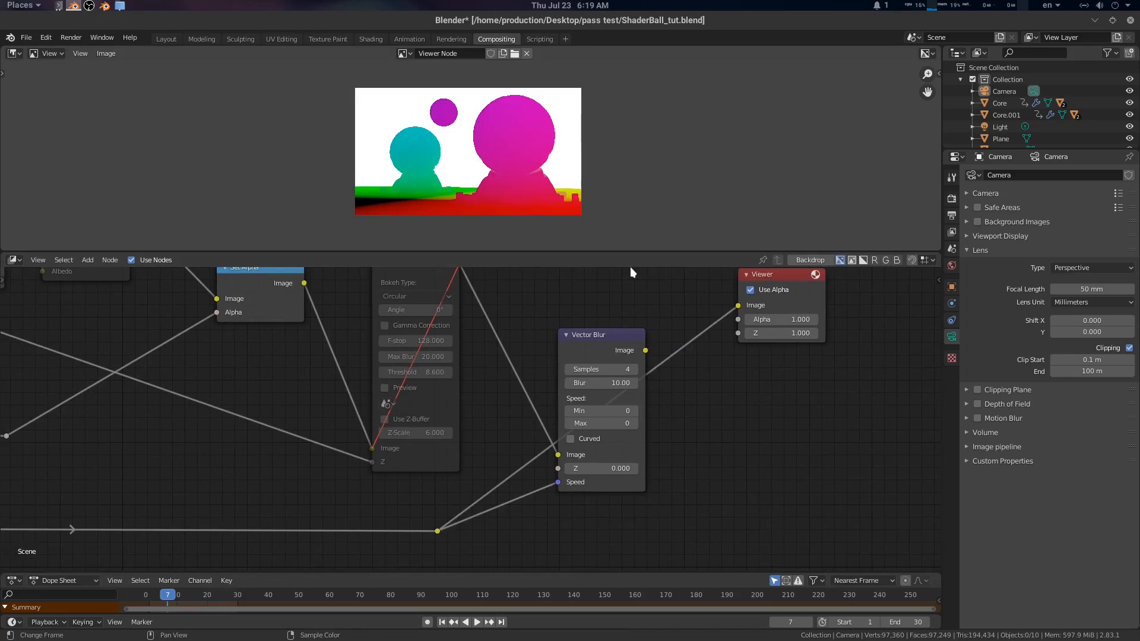
middle_drag(648, 322, 632, 330)
ctrl+shift+click(600, 345)
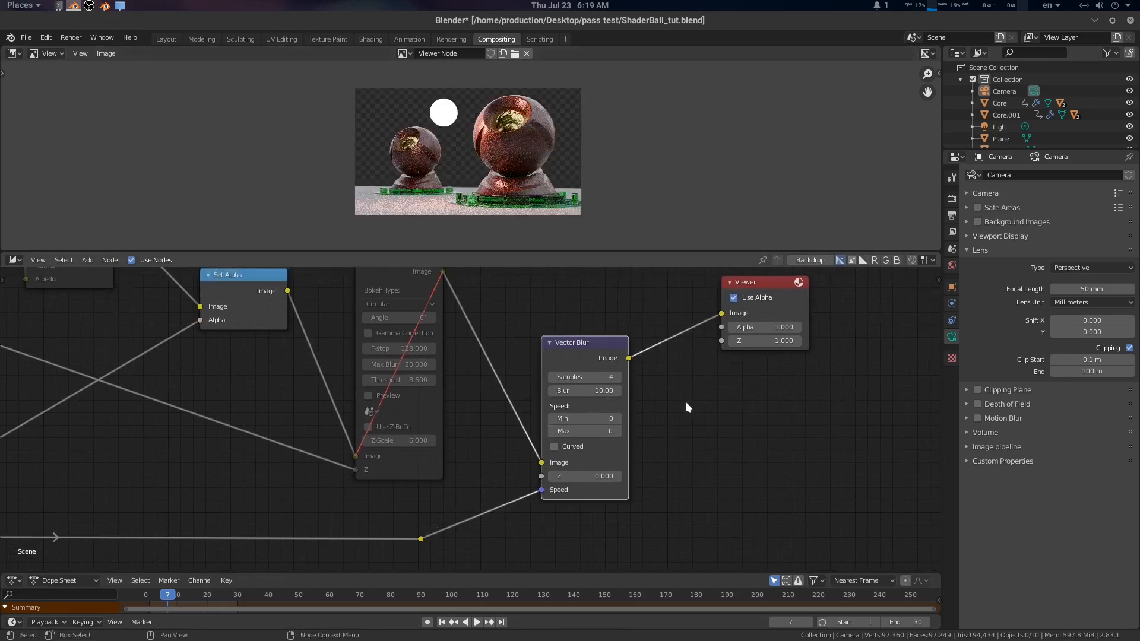
middle_drag(700, 410, 685, 387)
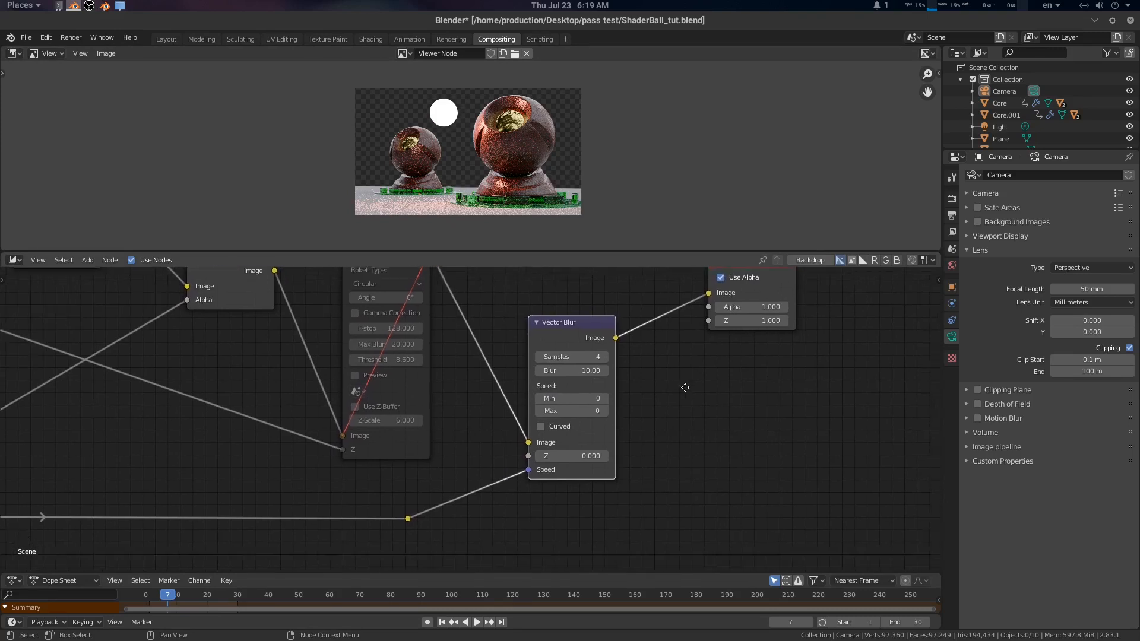
- Add a reroute point on the depth link before the Defocus node and connect it to the Vector Blur node's Z input
scroll(683, 390, up, 1)
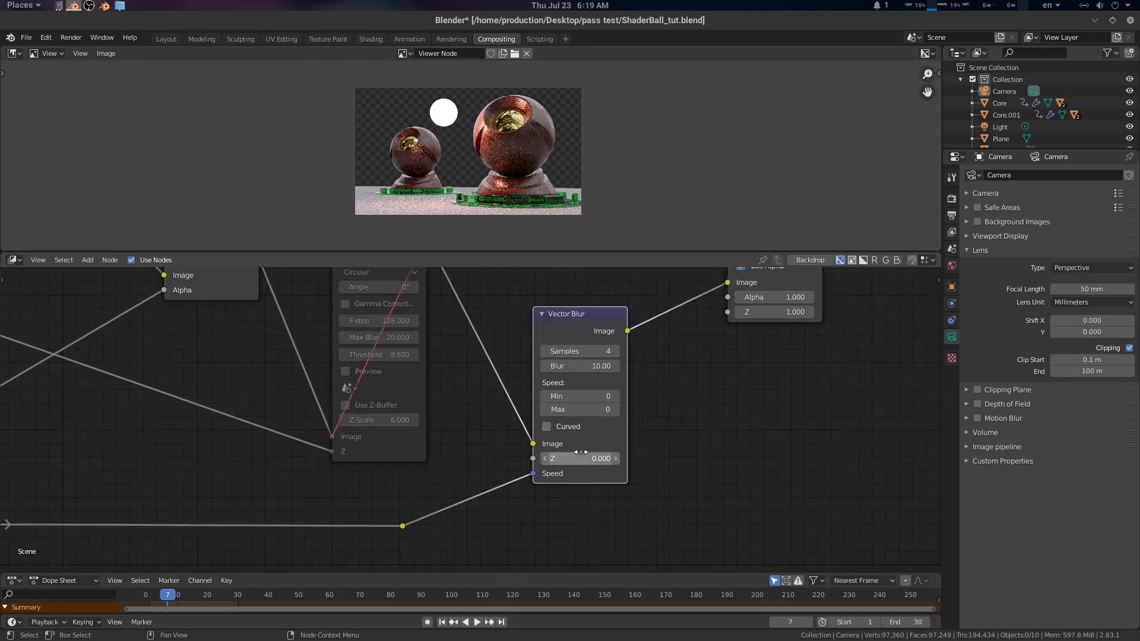
scroll(581, 453, down, 1)
middle_drag(474, 440, 594, 462)
scroll(586, 450, down, 3)
scroll(564, 437, up, 6)
scroll(594, 462, down, 5)
shift+right_drag(393, 457, 434, 415)
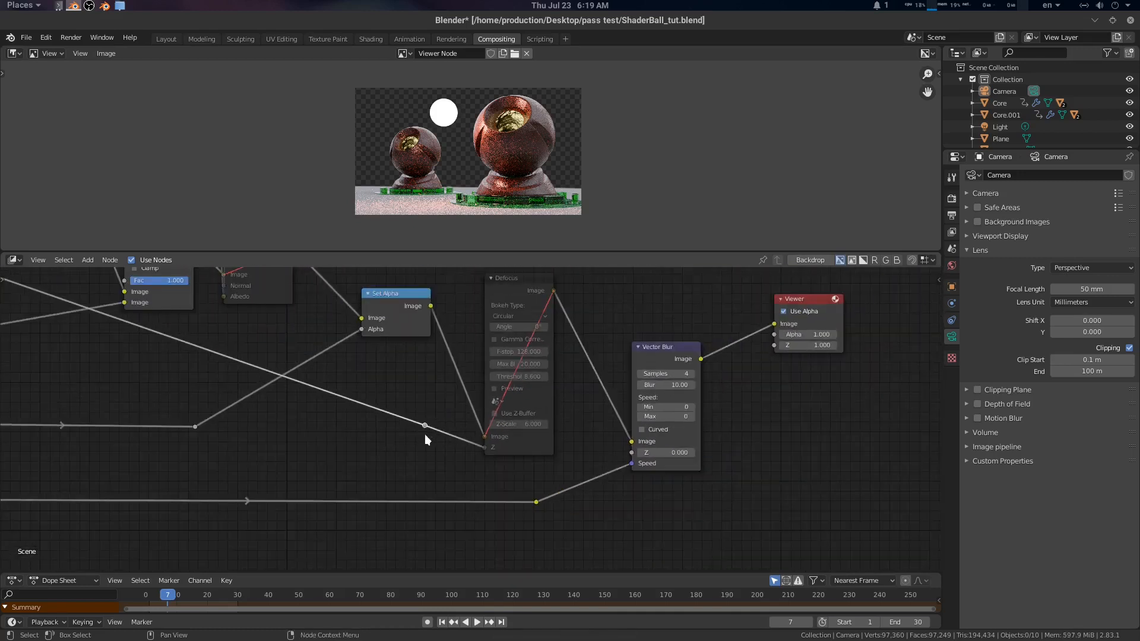
drag(425, 435, 632, 452)
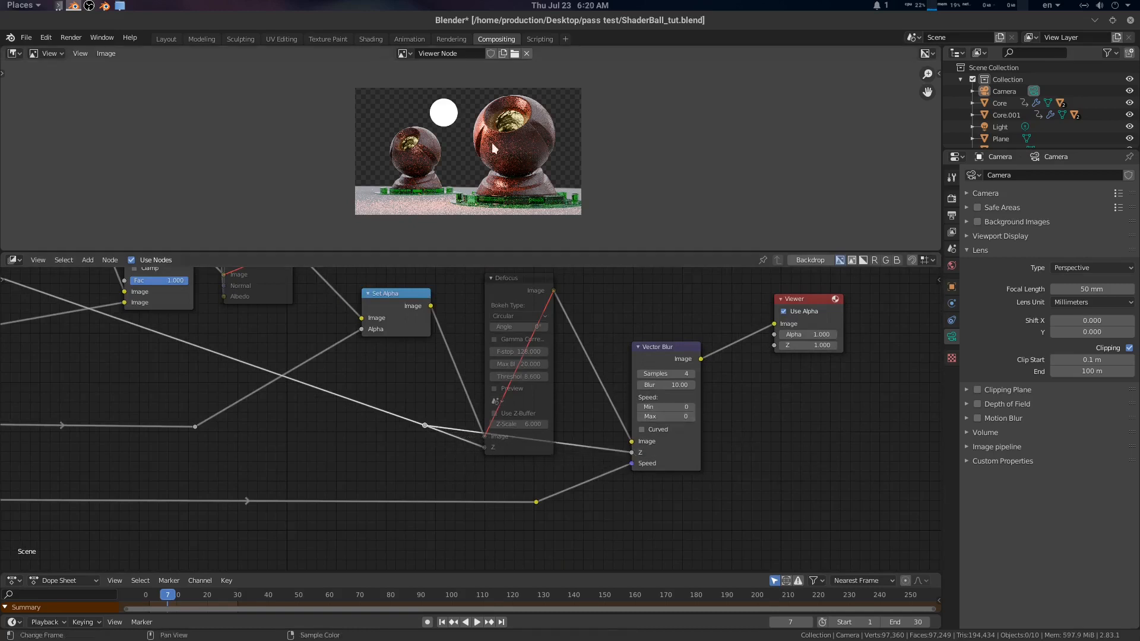
- Examine the vector-blurred shader balls up close in the viewer image
middle_drag(759, 428, 777, 368)
scroll(648, 427, up, 6)
scroll(520, 175, up, 3)
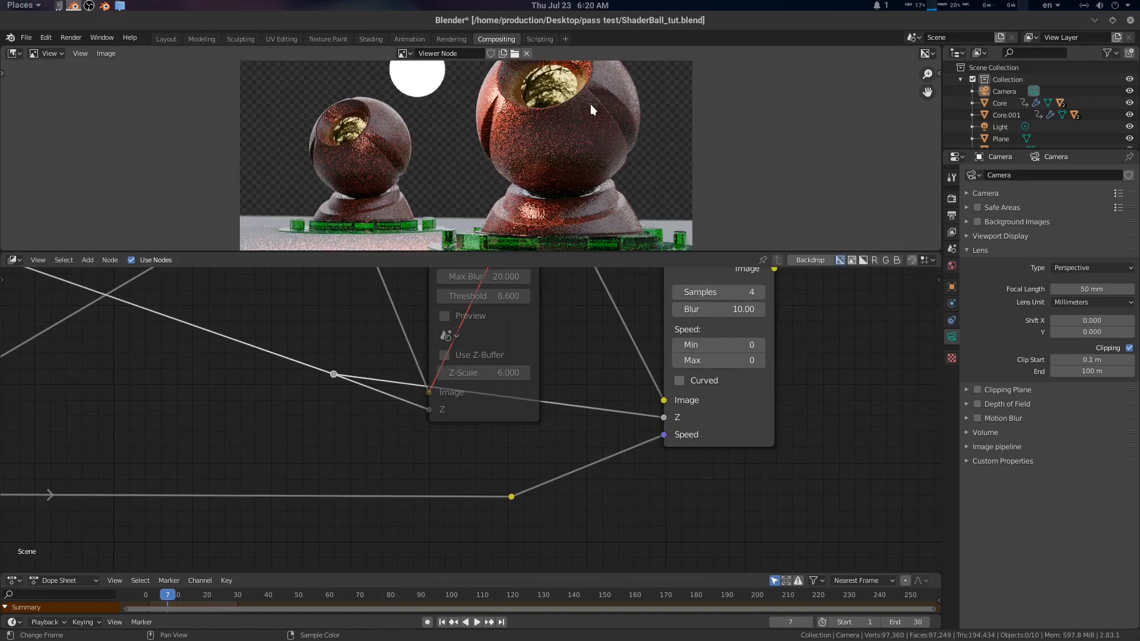
scroll(547, 124, up, 3)
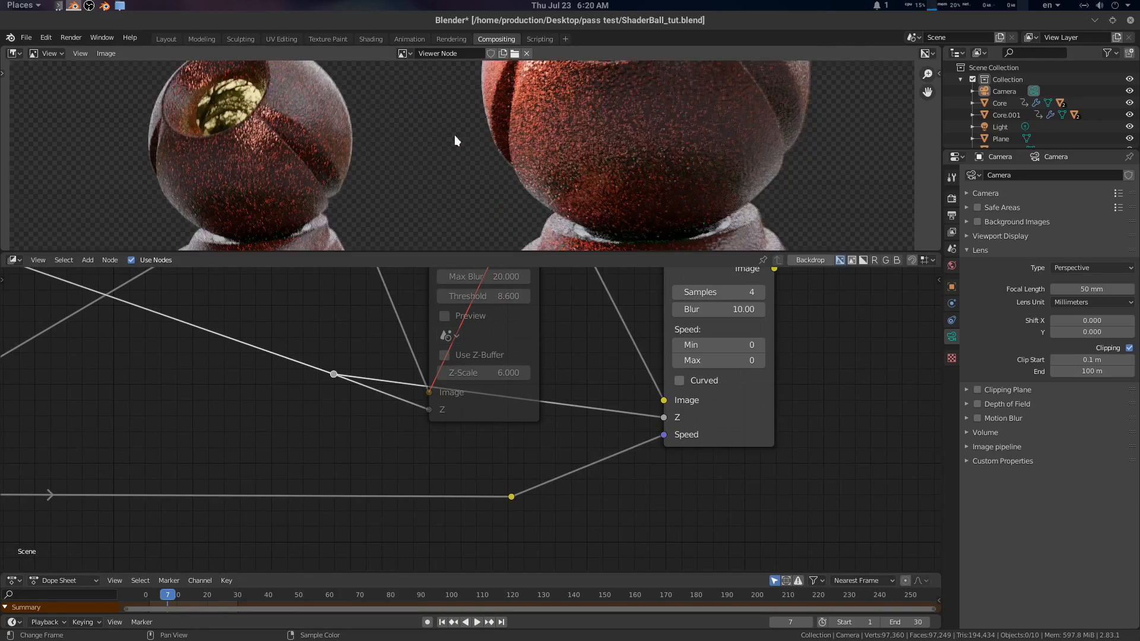
scroll(448, 161, down, 7)
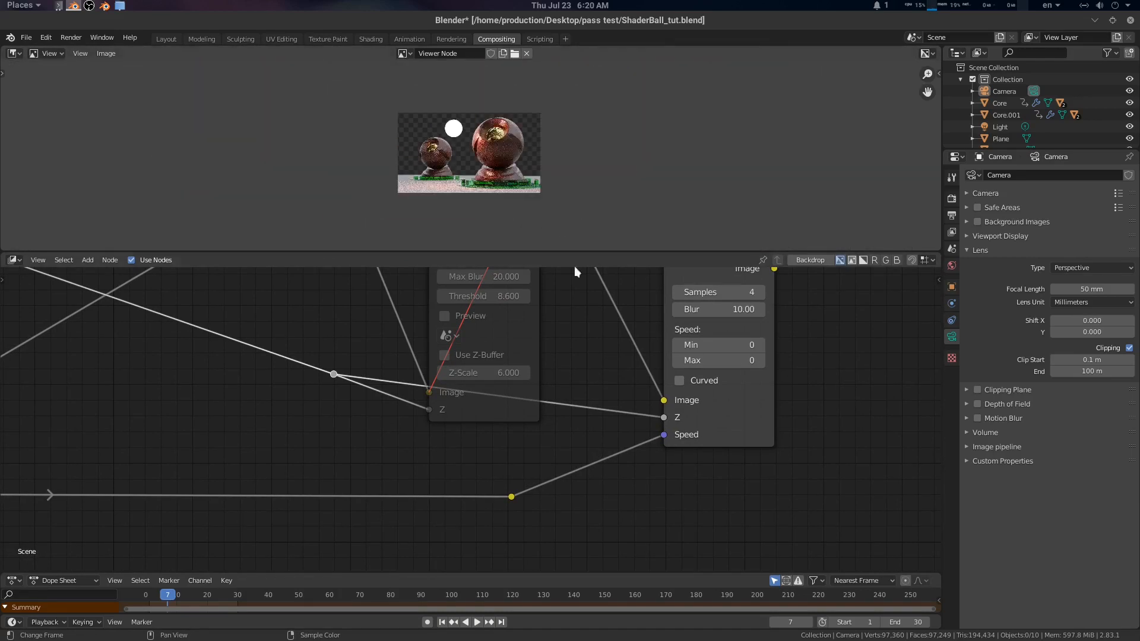
middle_drag(638, 417, 700, 417)
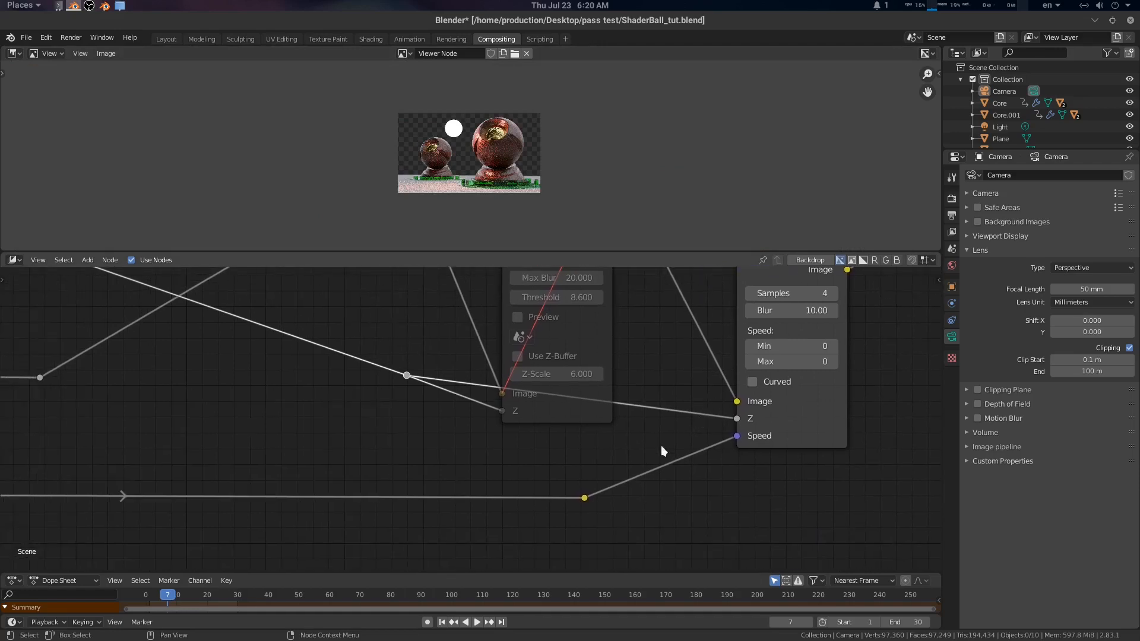
key(shift+a)
click(397, 447)
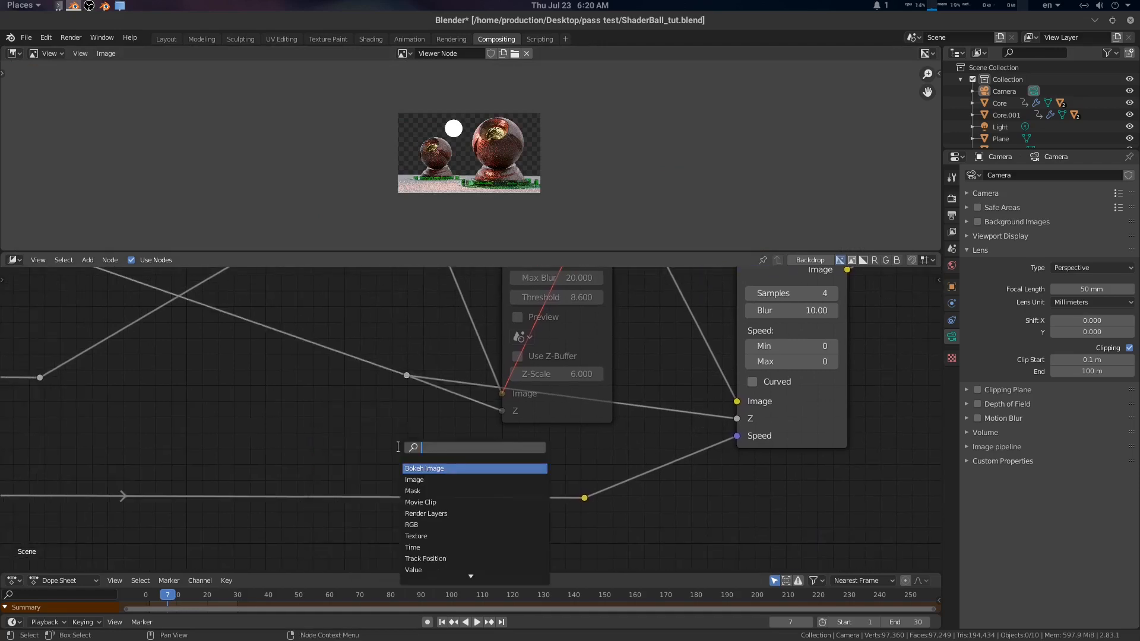
text(ima)
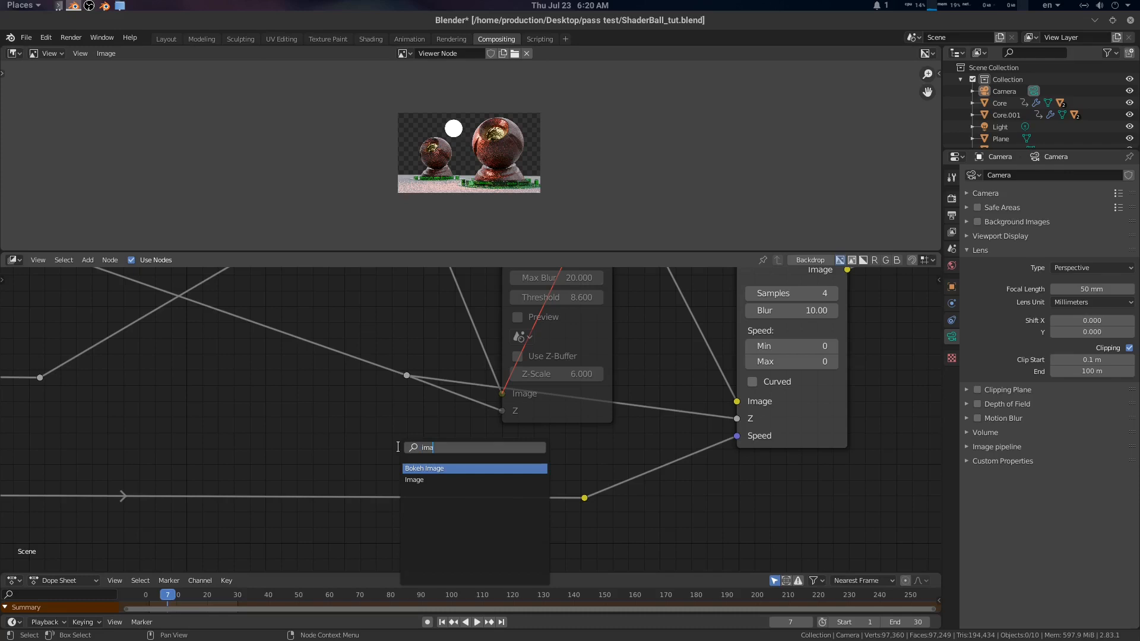
key(Down)
key(Return)
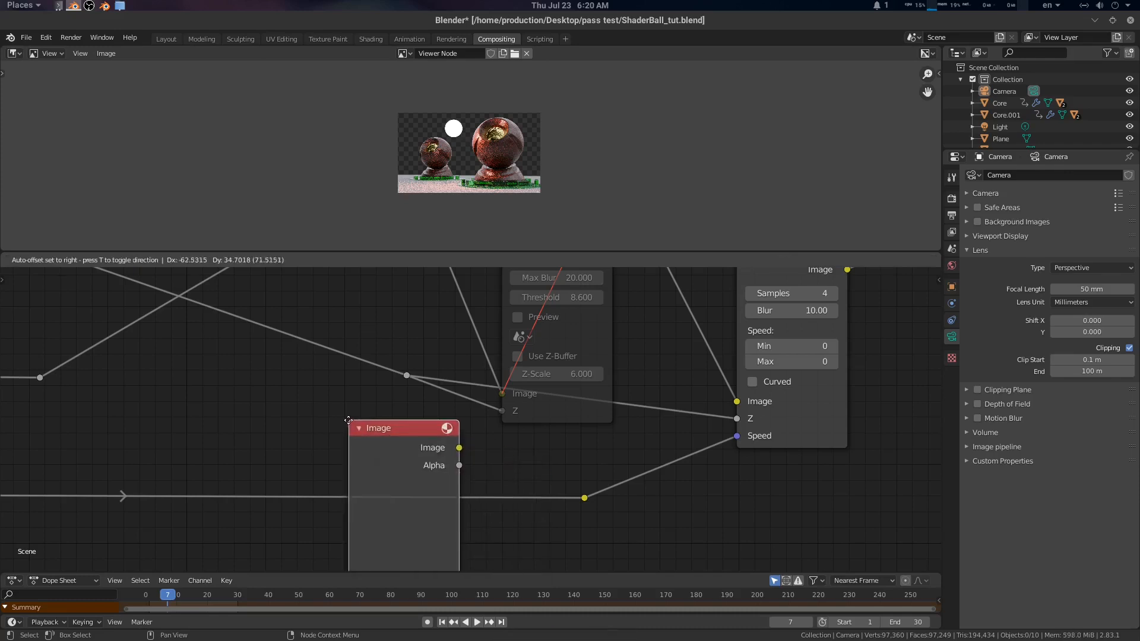
key(Escape)
- Insert a Mix node into the POSITION link before its last reroute point, below the Defocus node
key(shift+a)
click(405, 452)
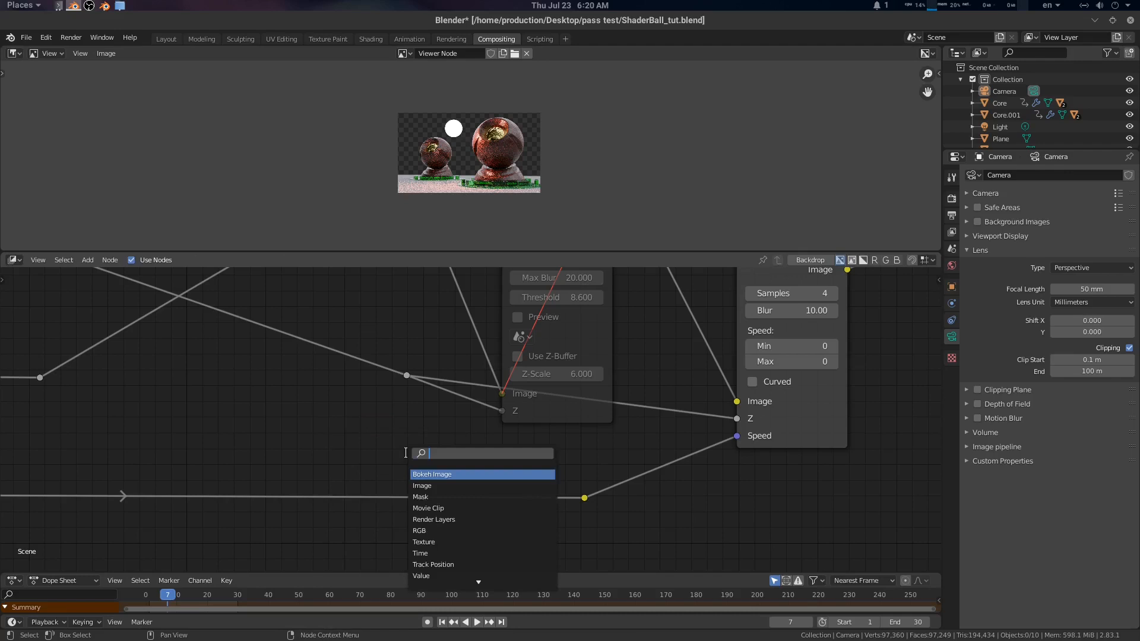
text(mix)
key(Return)
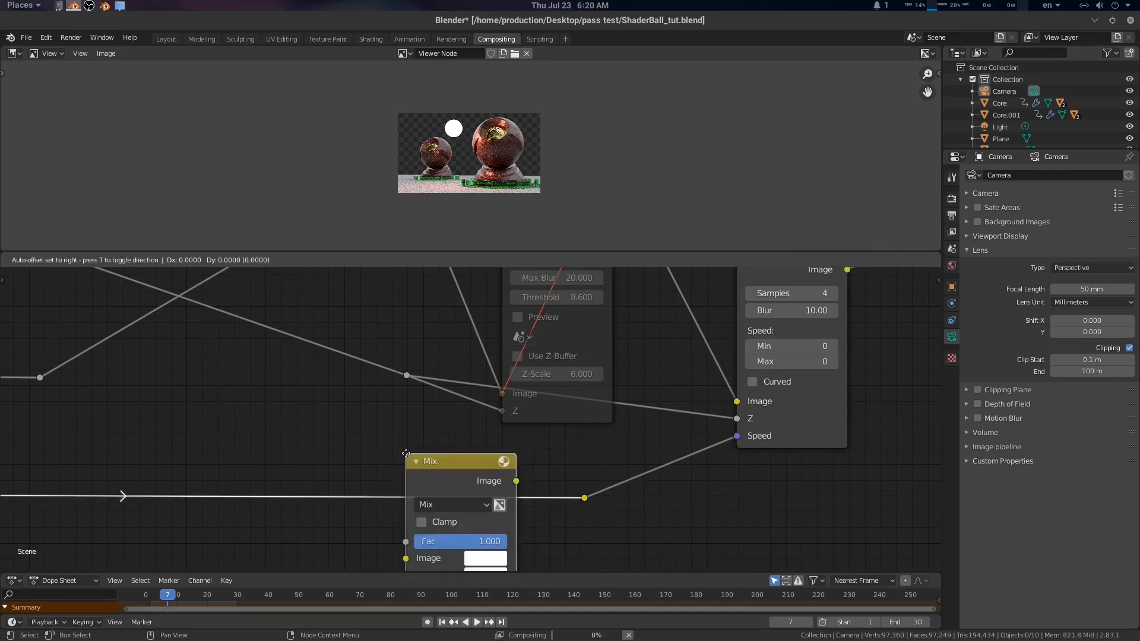
click(334, 422)
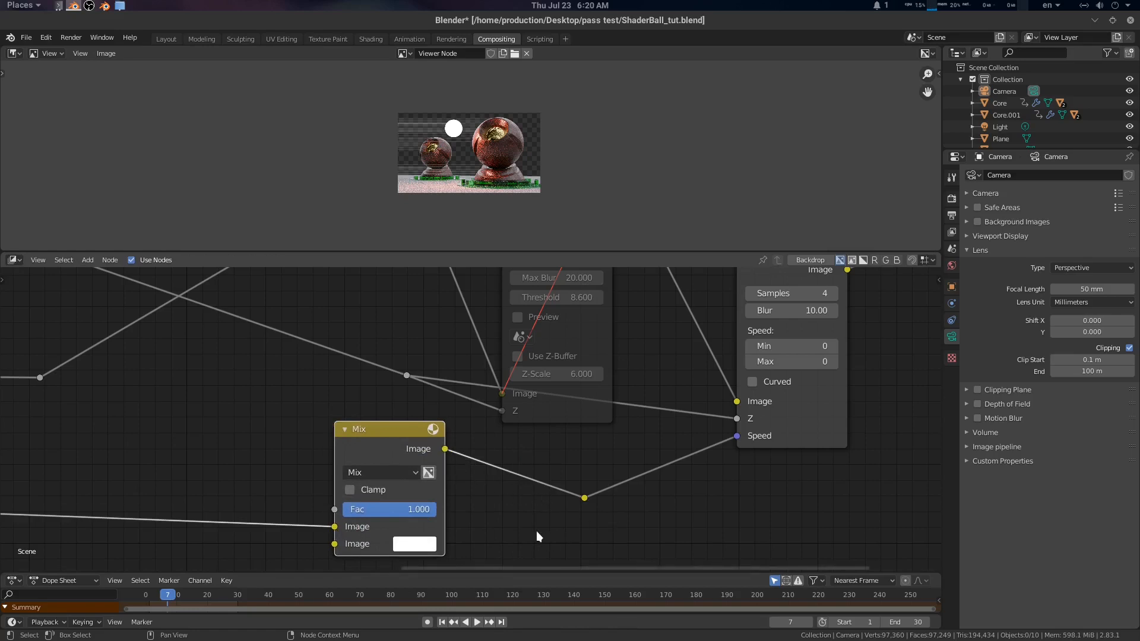
- Set the Mix node on the POSITION link to Multiply and edit the brightness value of its second colour
middle_drag(536, 531, 533, 516)
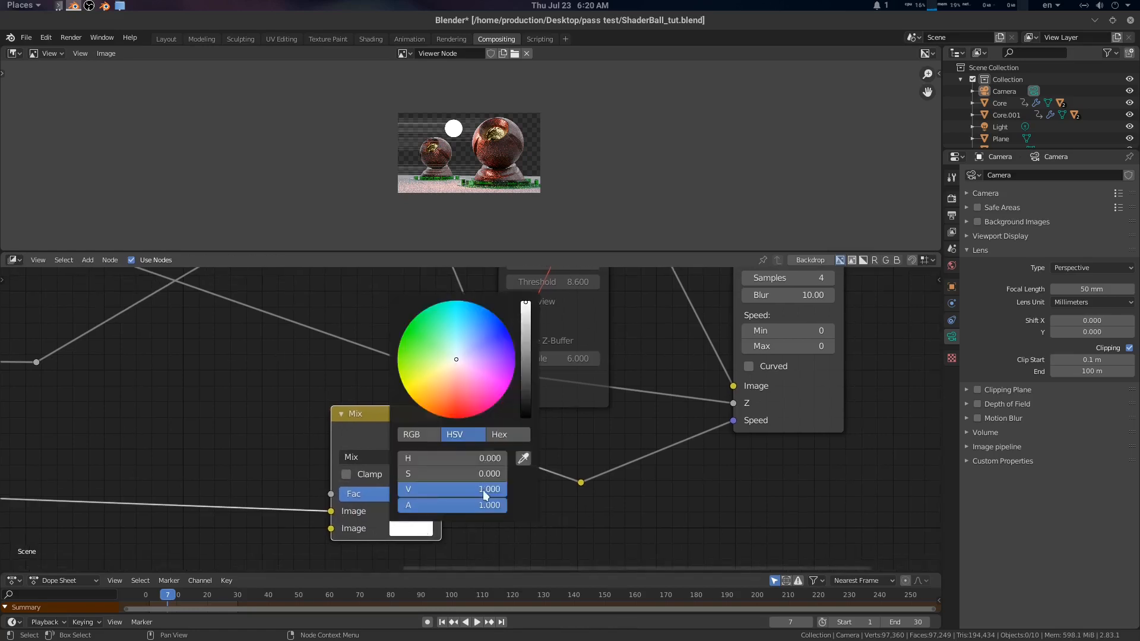
click(483, 489)
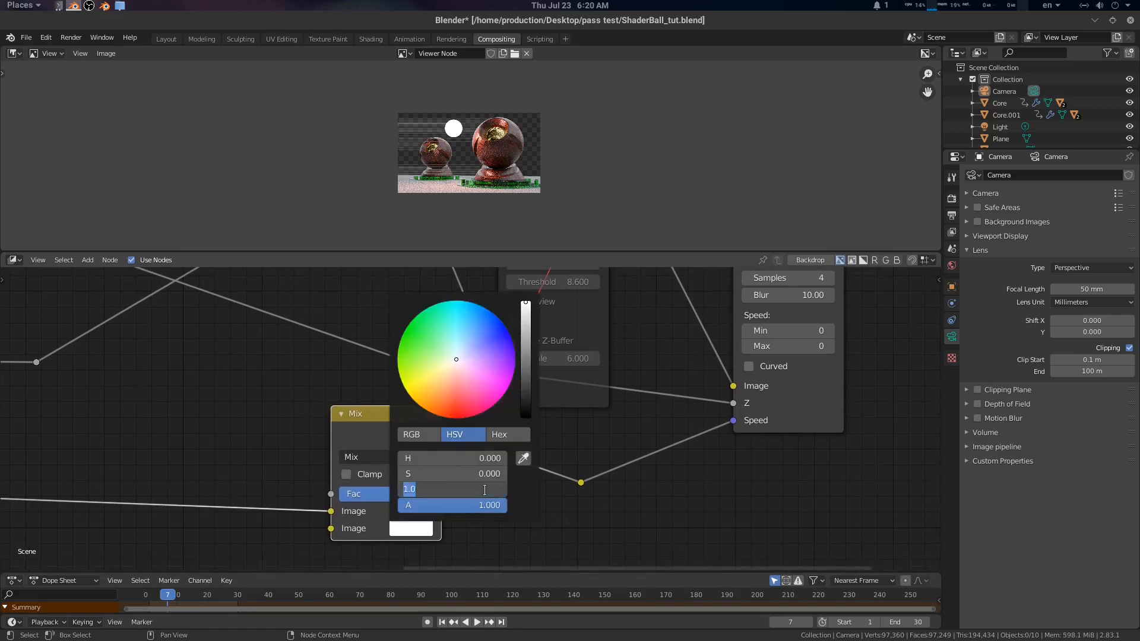
key(Return)
click(365, 456)
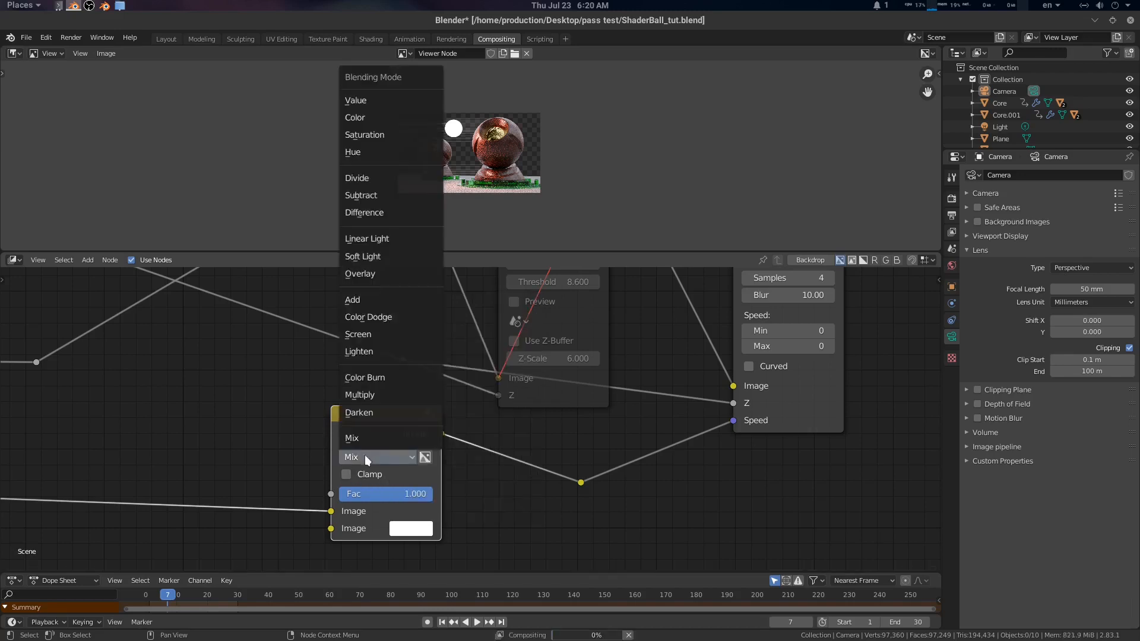
click(375, 394)
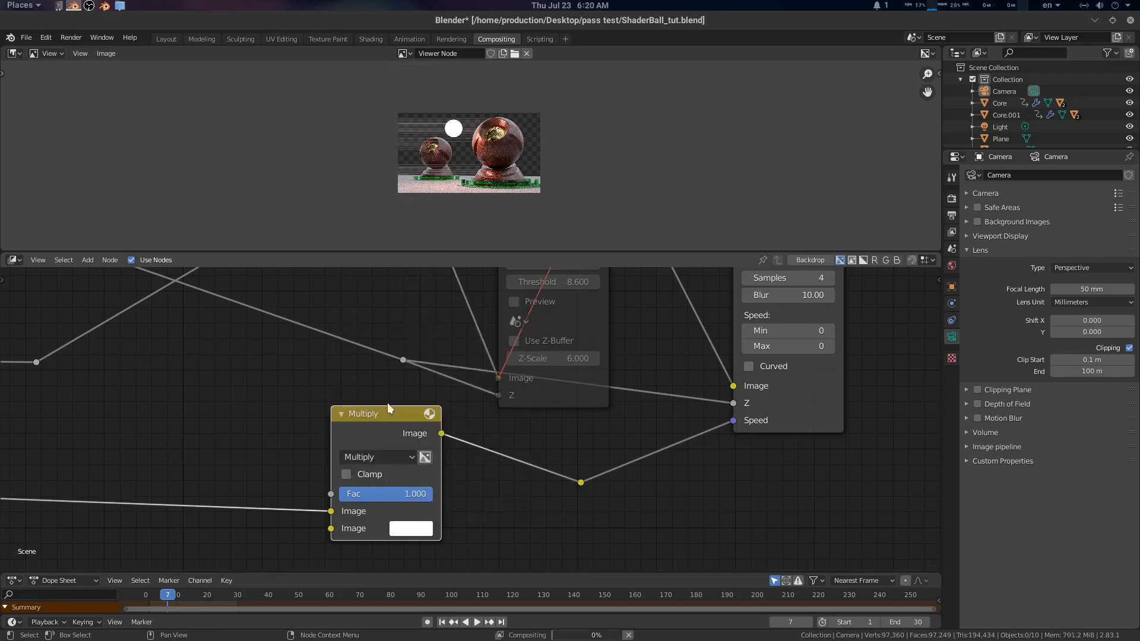
click(415, 531)
click(472, 487)
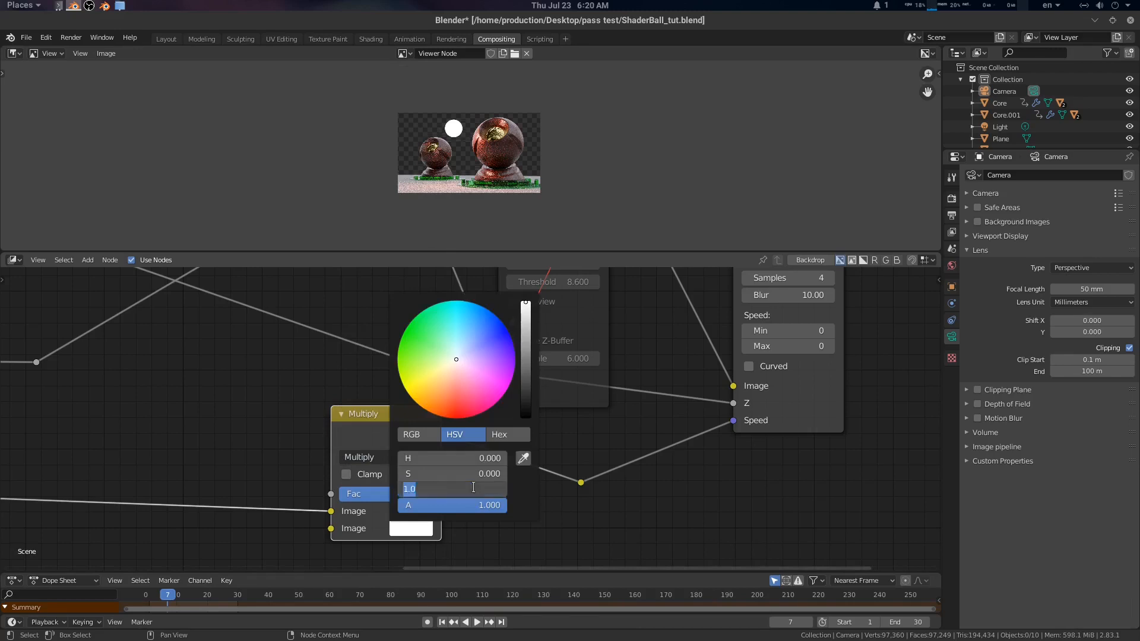
key(Return)
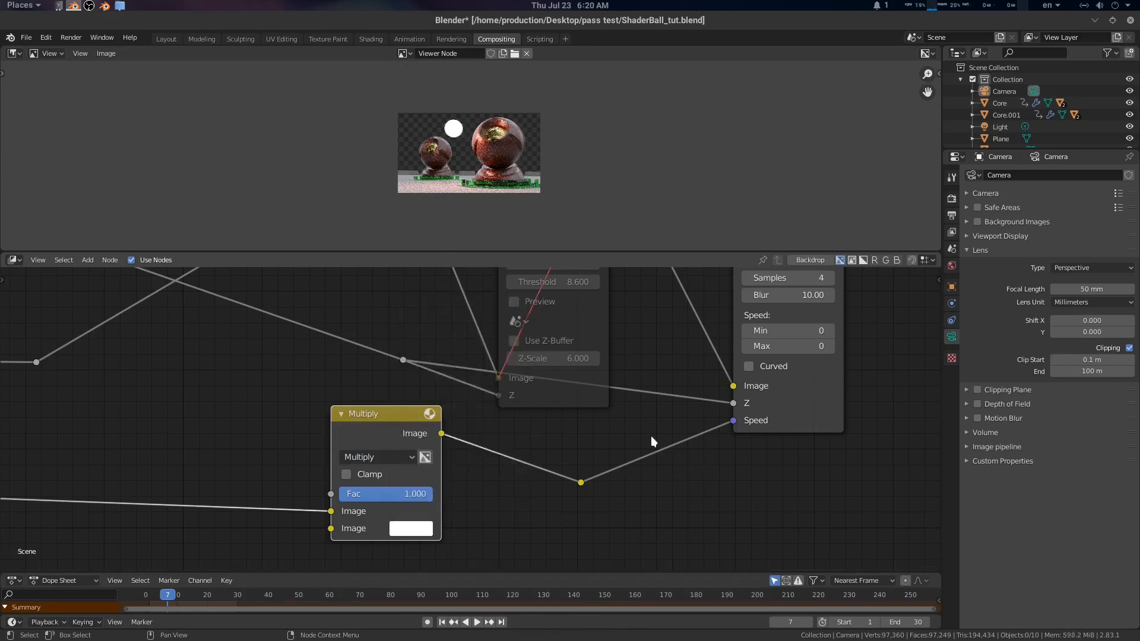
- Set the Vector Blur node's Samples to 16 and check the blur in the viewer image
scroll(504, 168, up, 4)
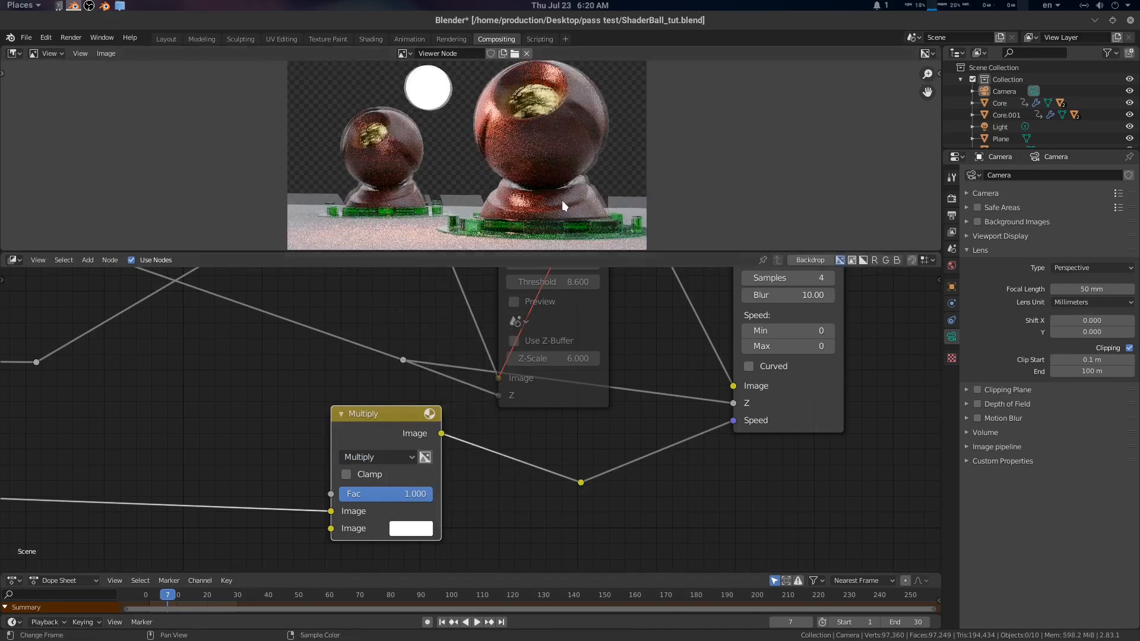
middle_drag(794, 280, 657, 383)
click(656, 383)
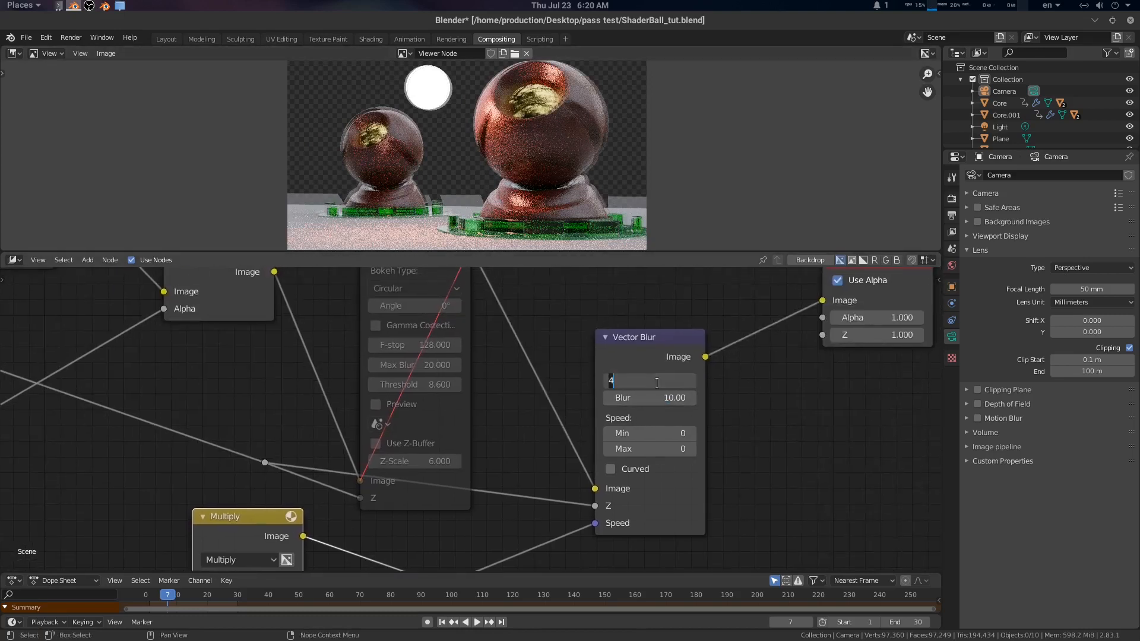
text(16)
key(Return)
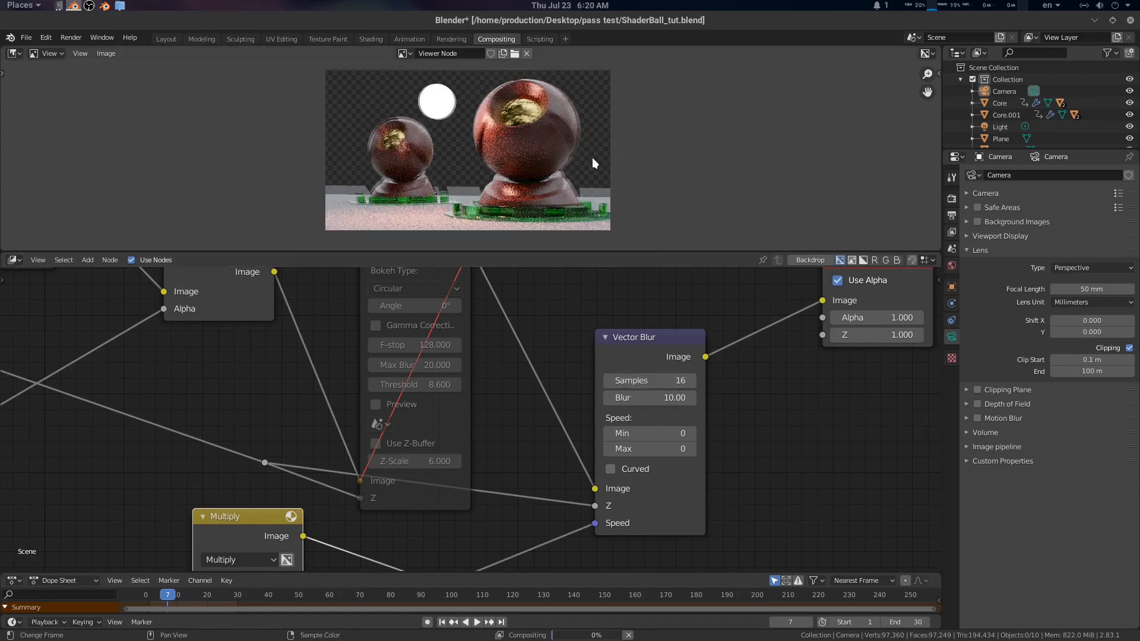
scroll(592, 158, up, 1)
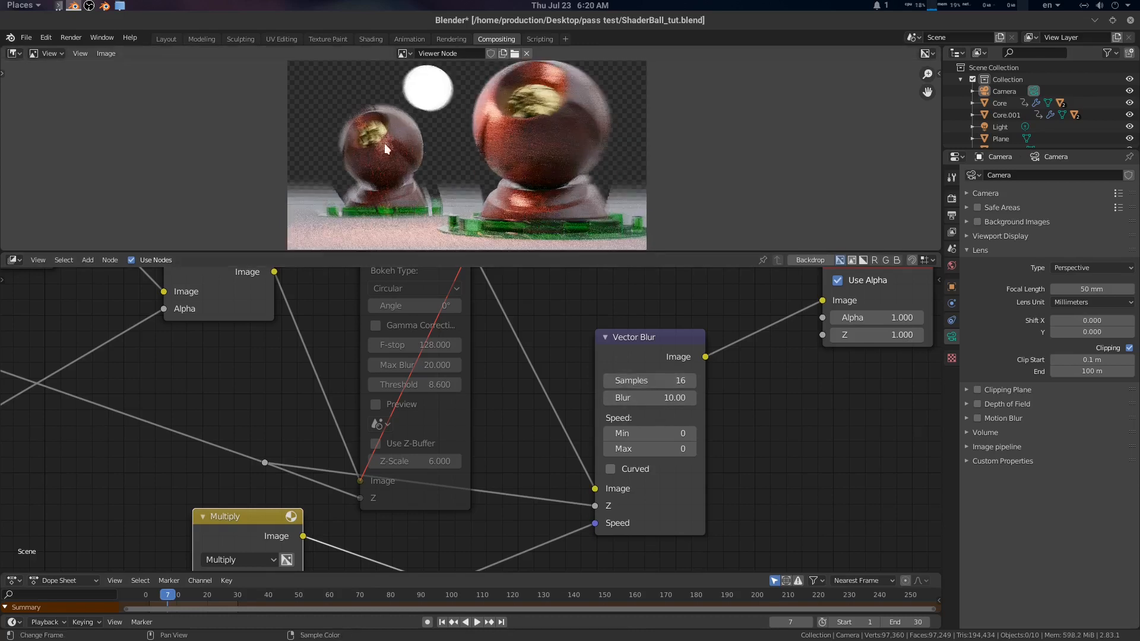
- Disconnect the depth link from the Vector Blur node's Z input and inspect the blurred shader balls up close
middle_drag(798, 449, 800, 426)
drag(596, 481, 557, 482)
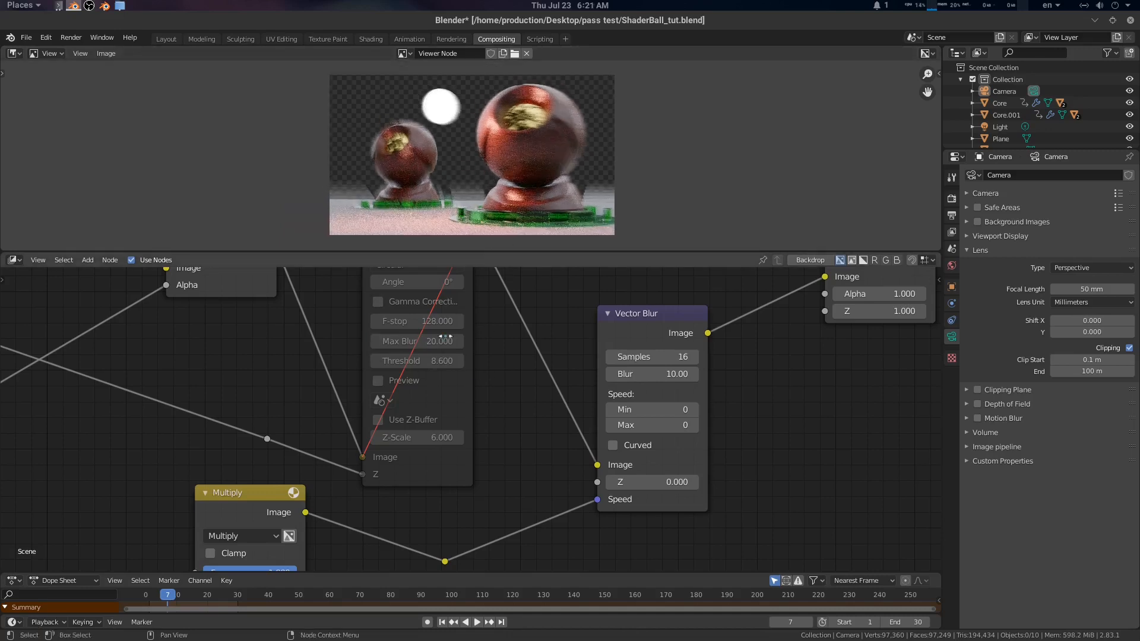
middle_drag(331, 351, 400, 421)
scroll(475, 339, down, 3)
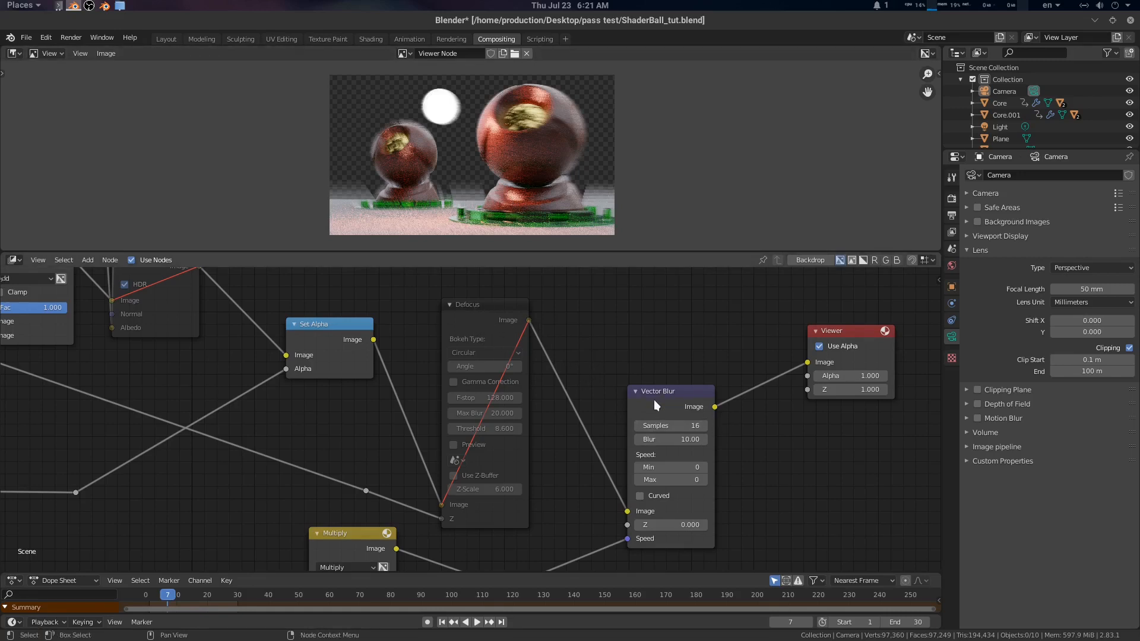
scroll(600, 176, up, 4)
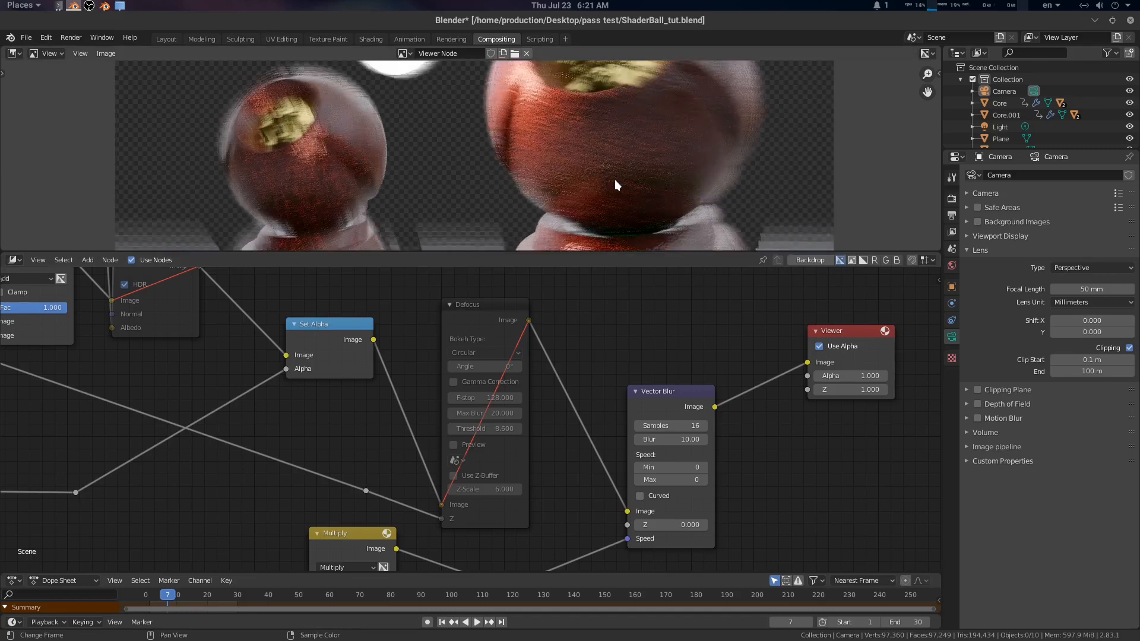
scroll(614, 180, down, 5)
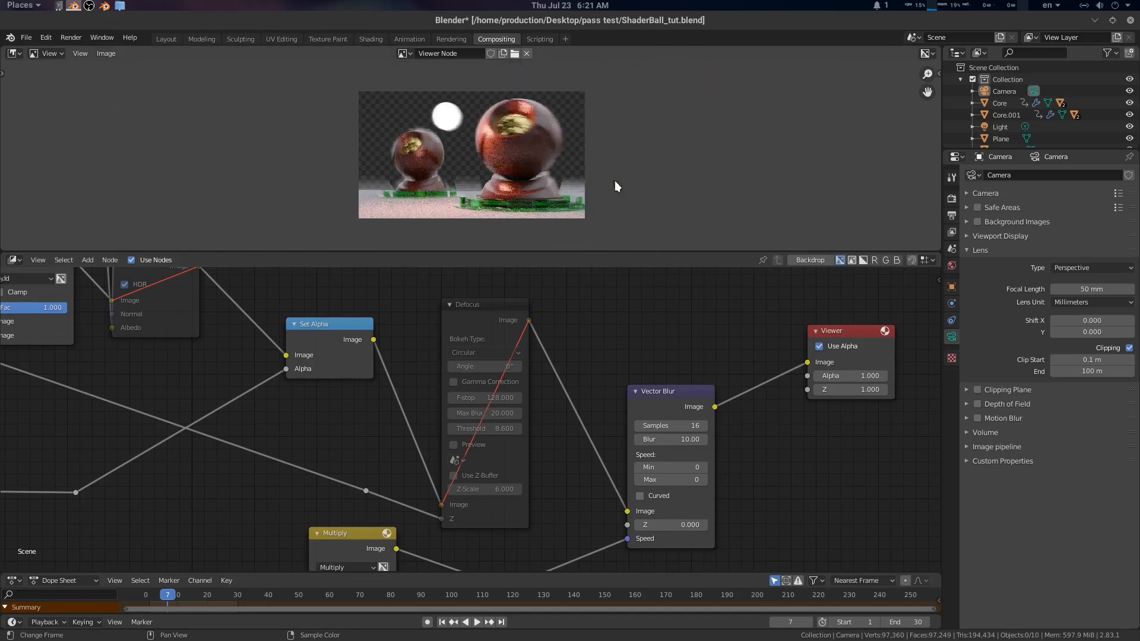
middle_drag(661, 351, 606, 307)
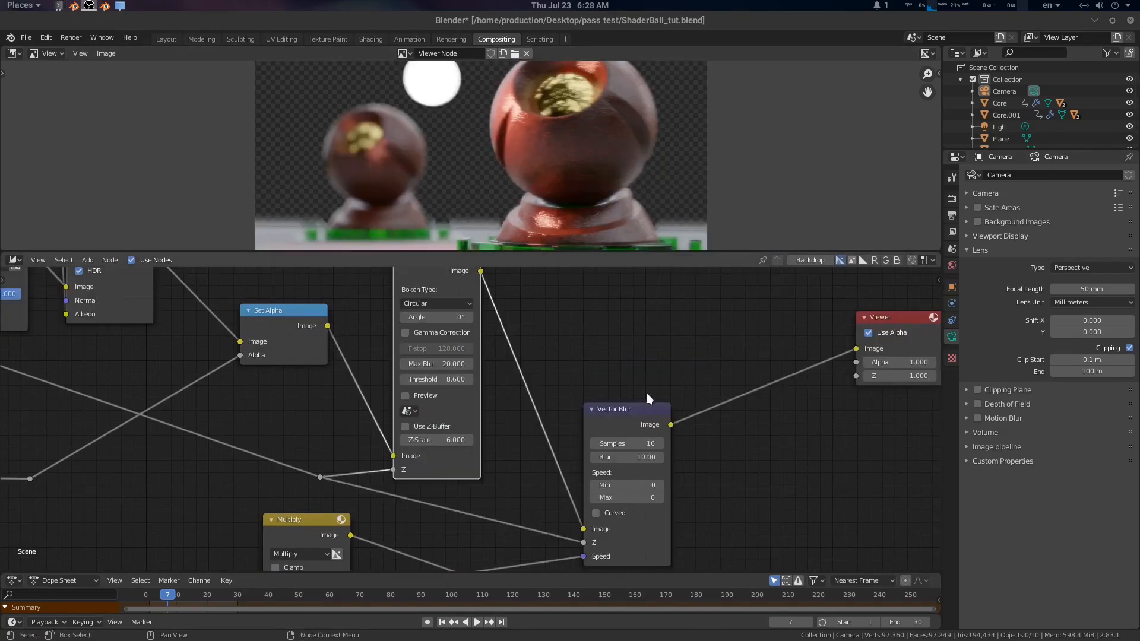
- Preview the Defocus output in the Viewer, and switch the preview back to the Vector Blur output
middle_drag(646, 393, 594, 396)
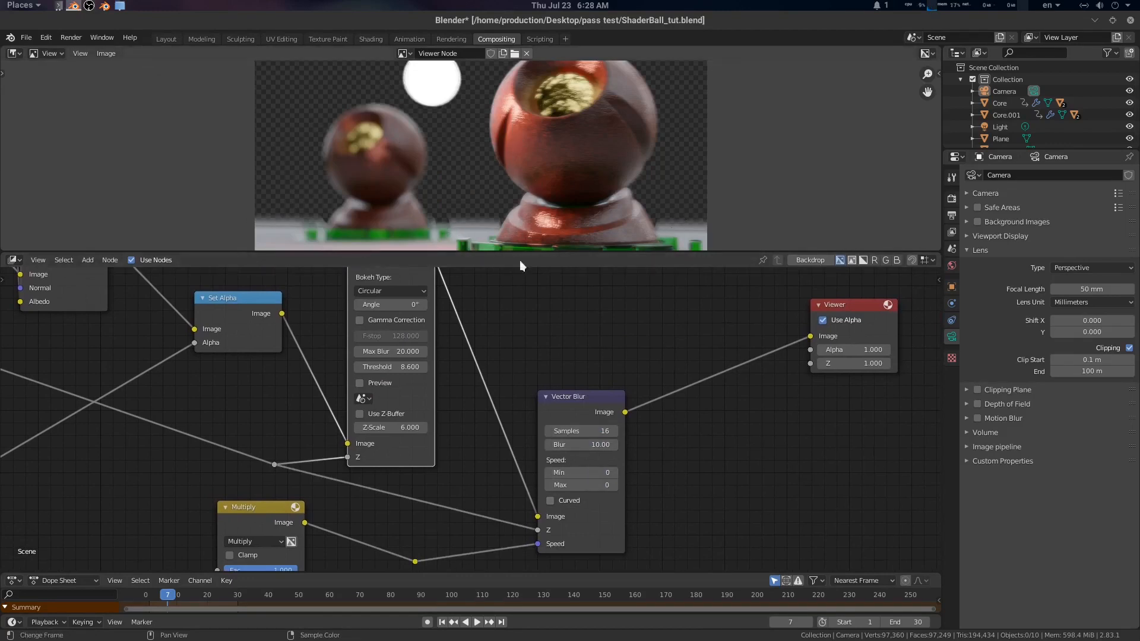
middle_drag(591, 364, 569, 420)
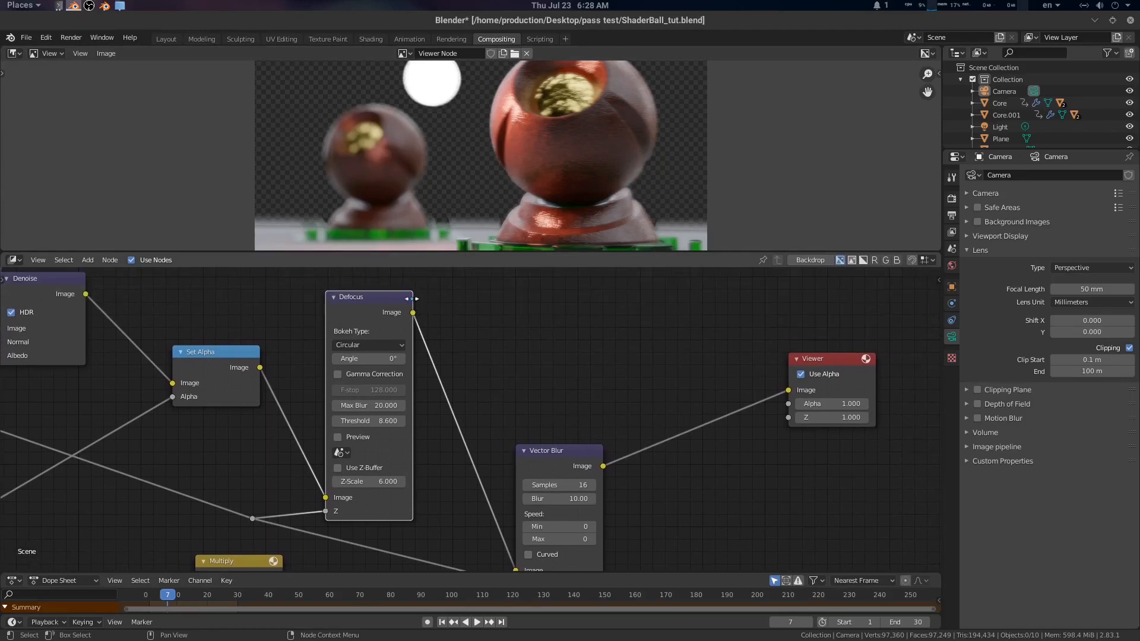
ctrl+shift+click(395, 298)
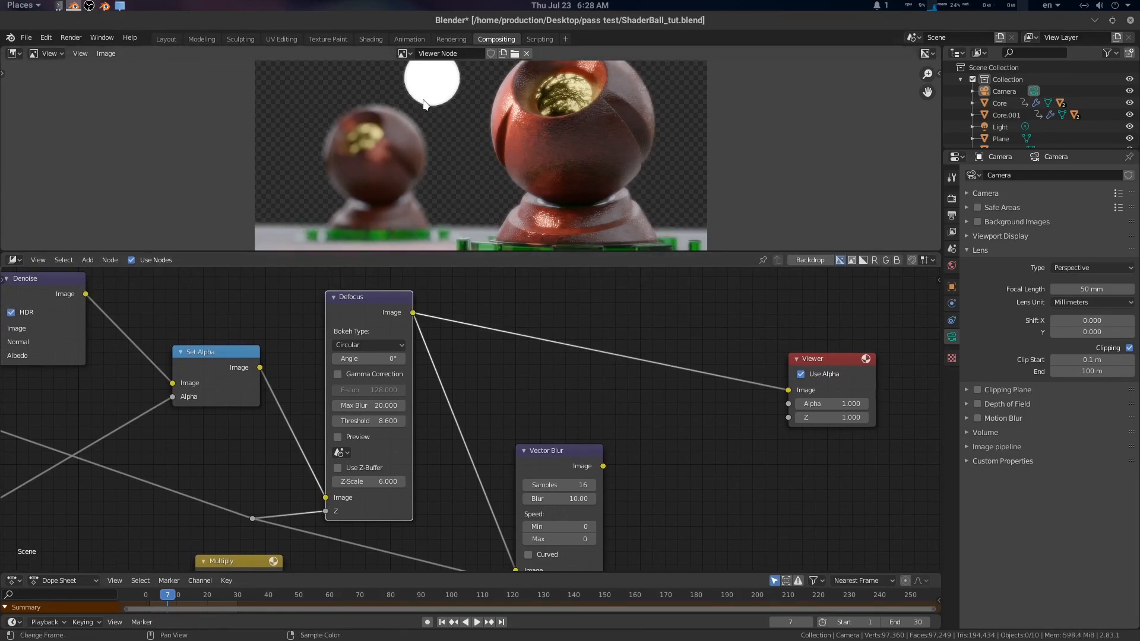
ctrl+shift+click(565, 450)
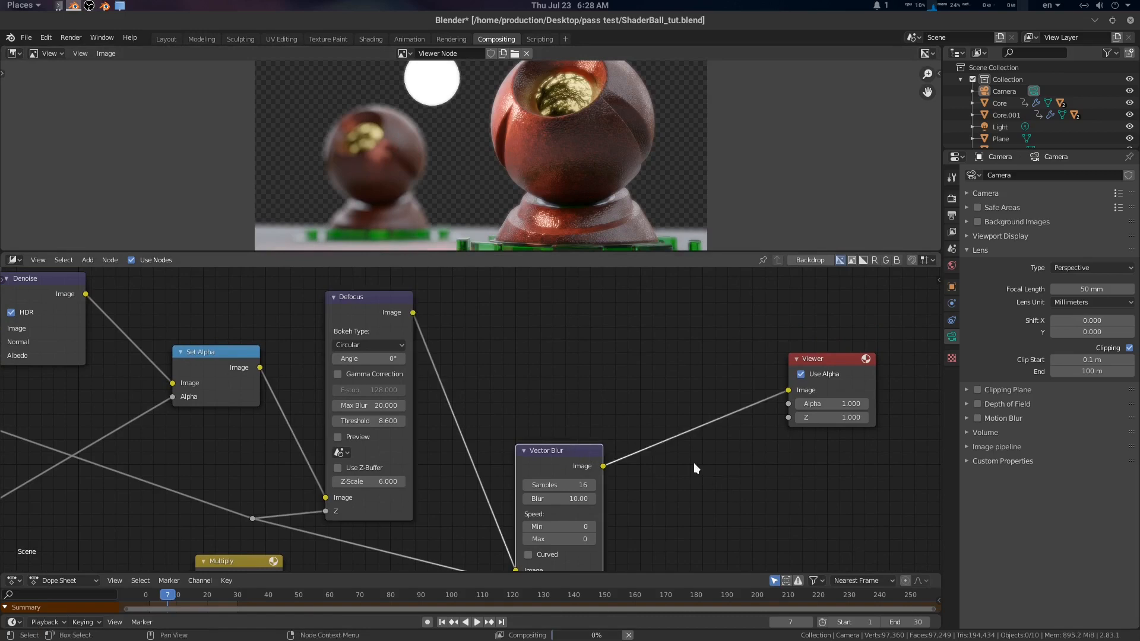
- Add a Separate RGBA node above the Vector Blur node and feed it the Defocus node's Image output
middle_drag(711, 472, 697, 451)
key(shift+a)
click(696, 451)
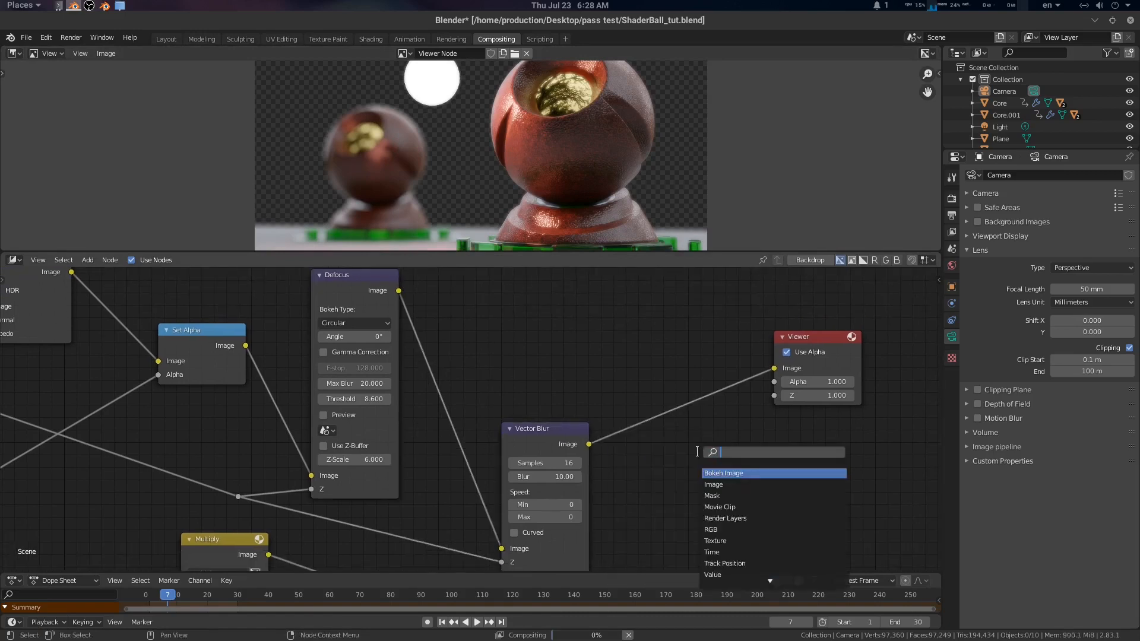
text(sep)
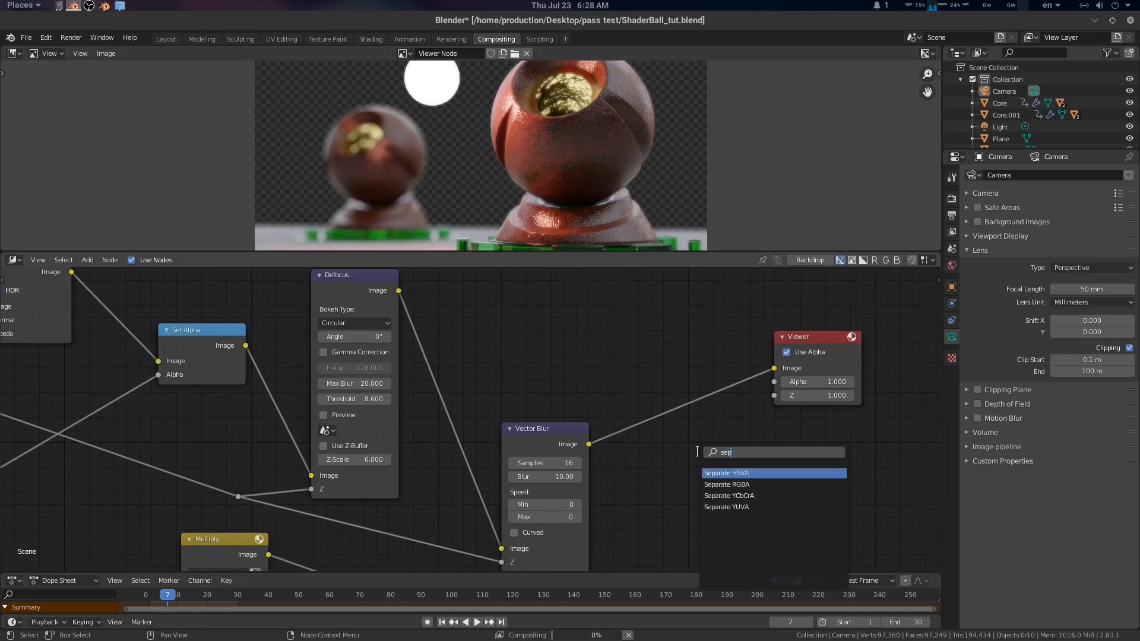
key(Down)
key(Return)
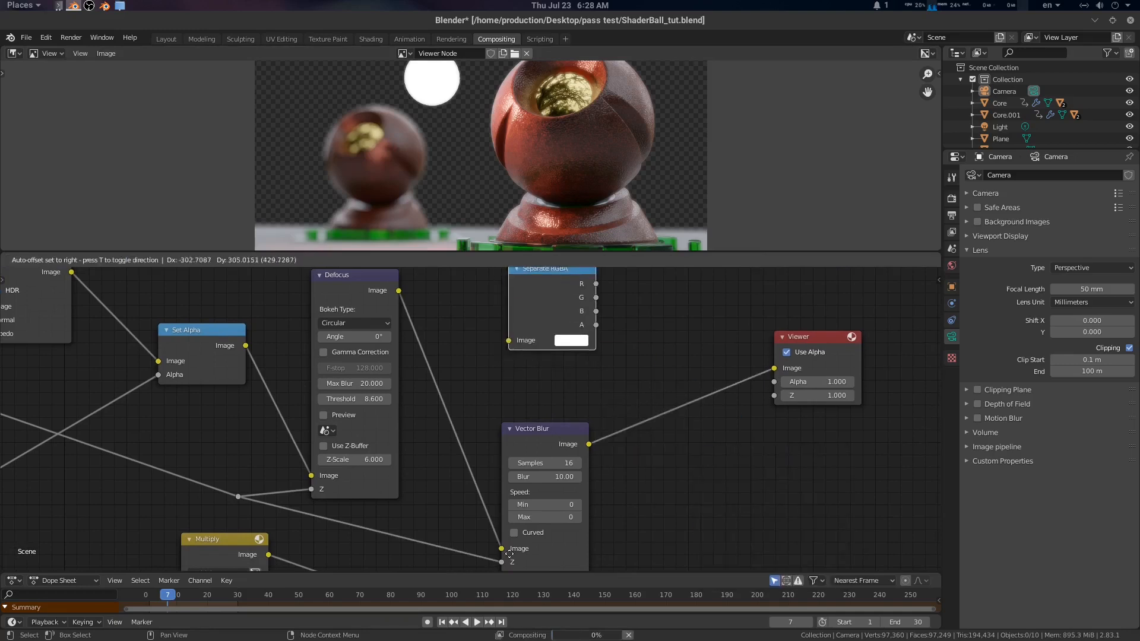
click(507, 276)
middle_drag(427, 289, 425, 305)
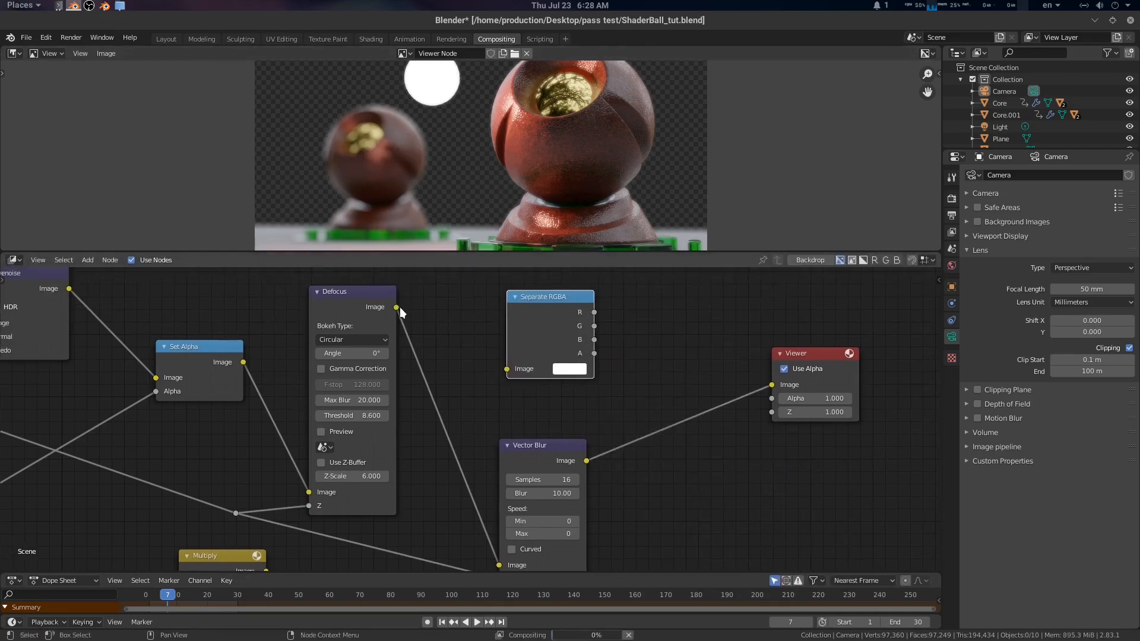
drag(400, 307, 506, 369)
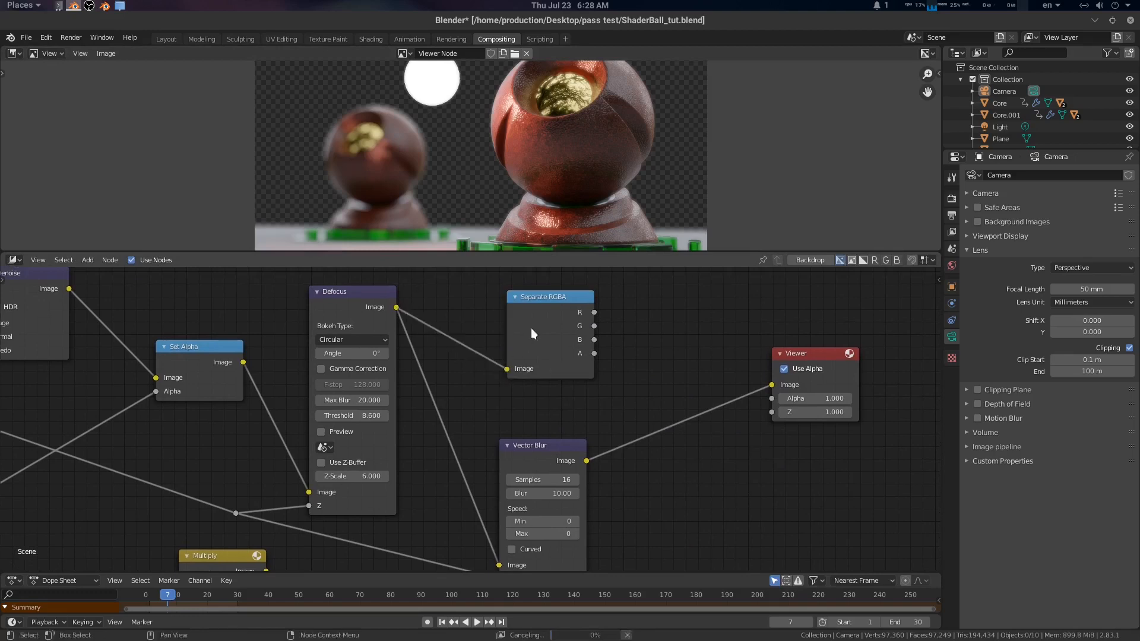
drag(530, 327, 488, 327)
- Insert a Set Alpha node between Vector Blur and Viewer, with its Alpha input fed by the Separate RGBA node's A output
key(shift+a)
click(669, 347)
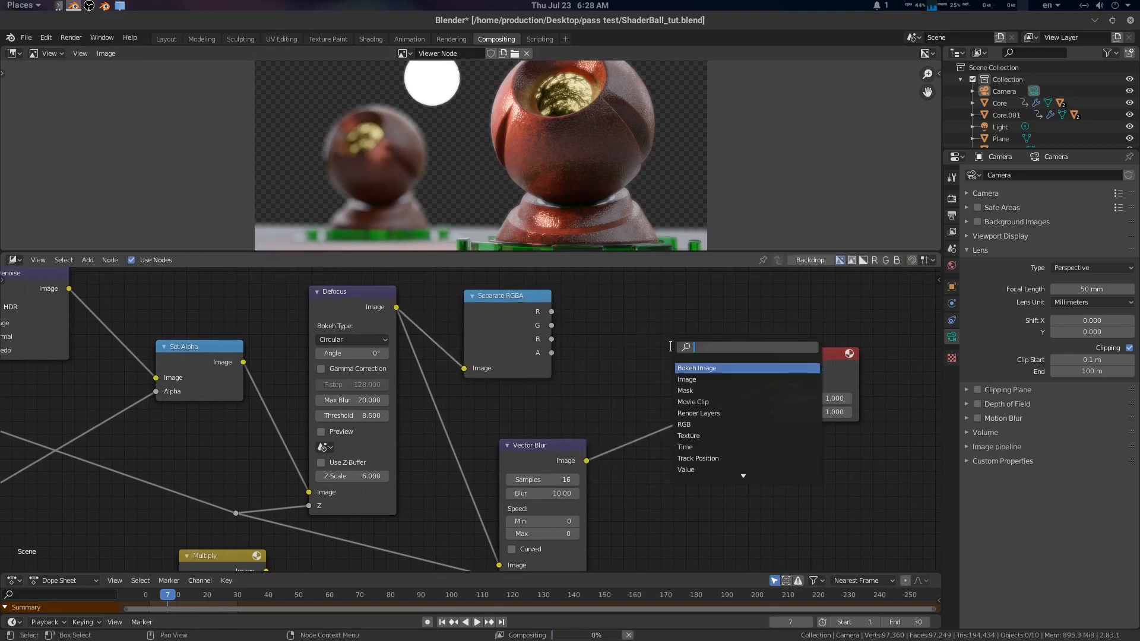
text(set)
key(Return)
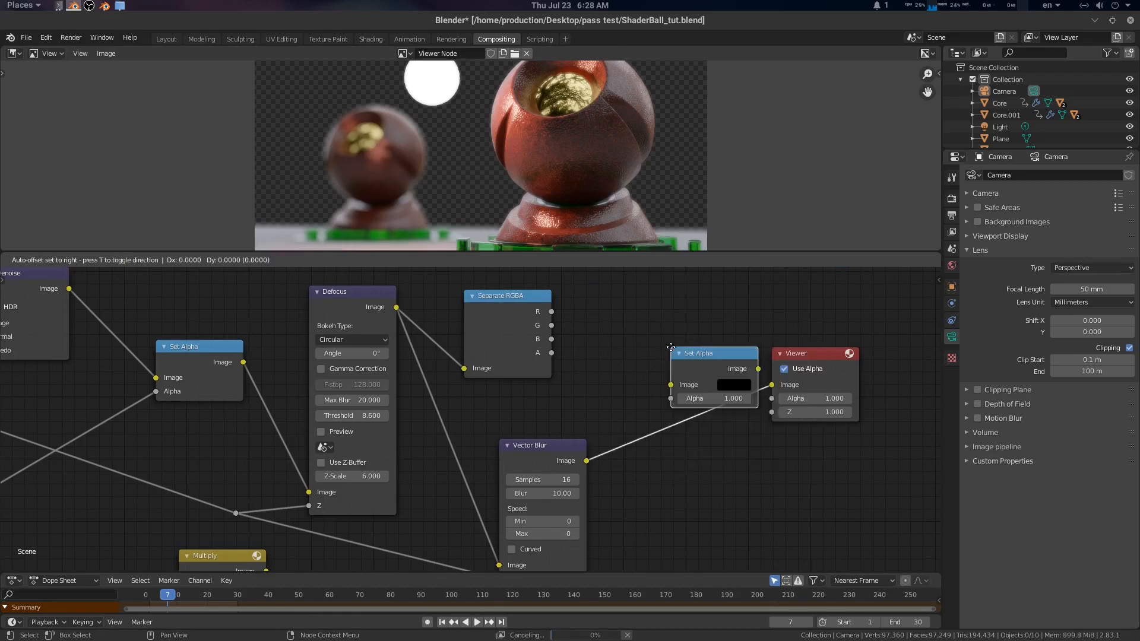
click(690, 401)
drag(690, 401, 688, 387)
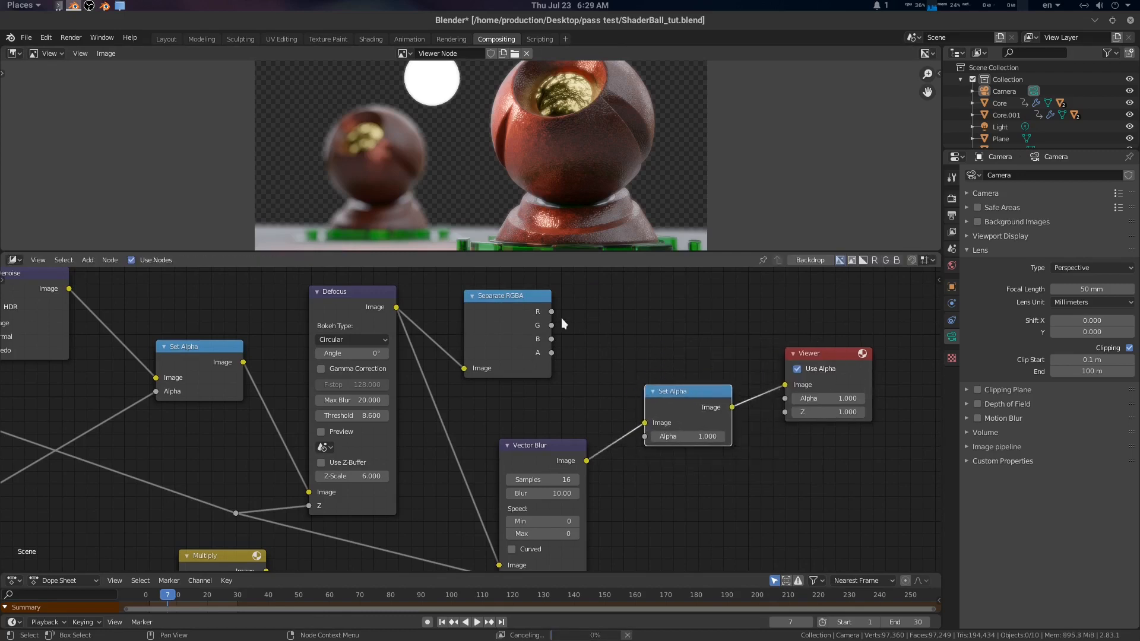
drag(551, 352, 644, 436)
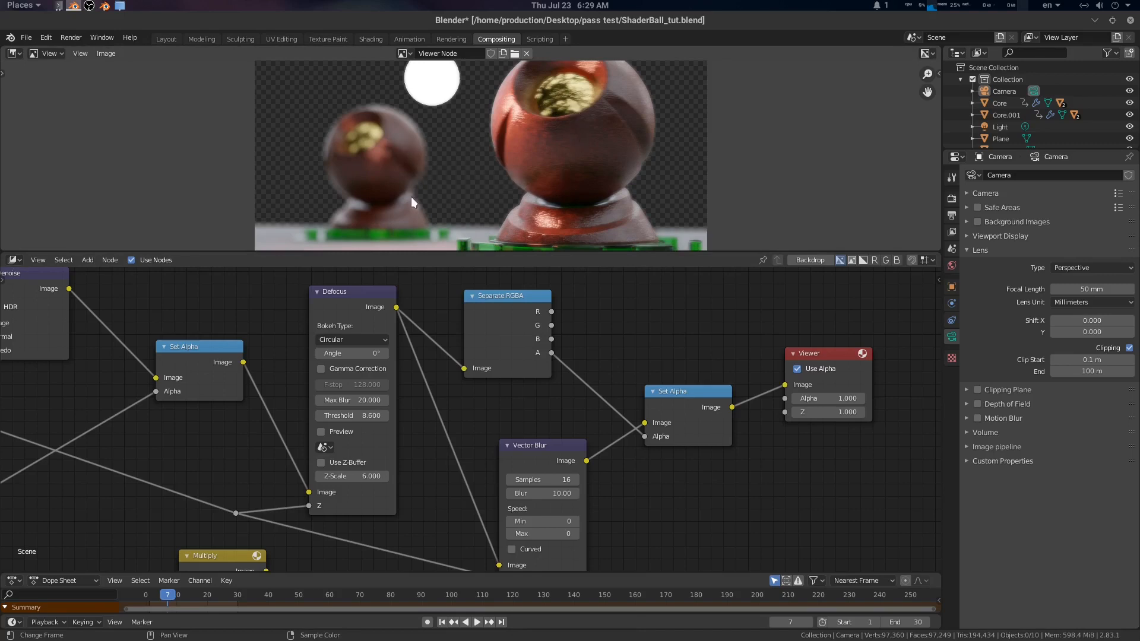
scroll(419, 212, up, 5)
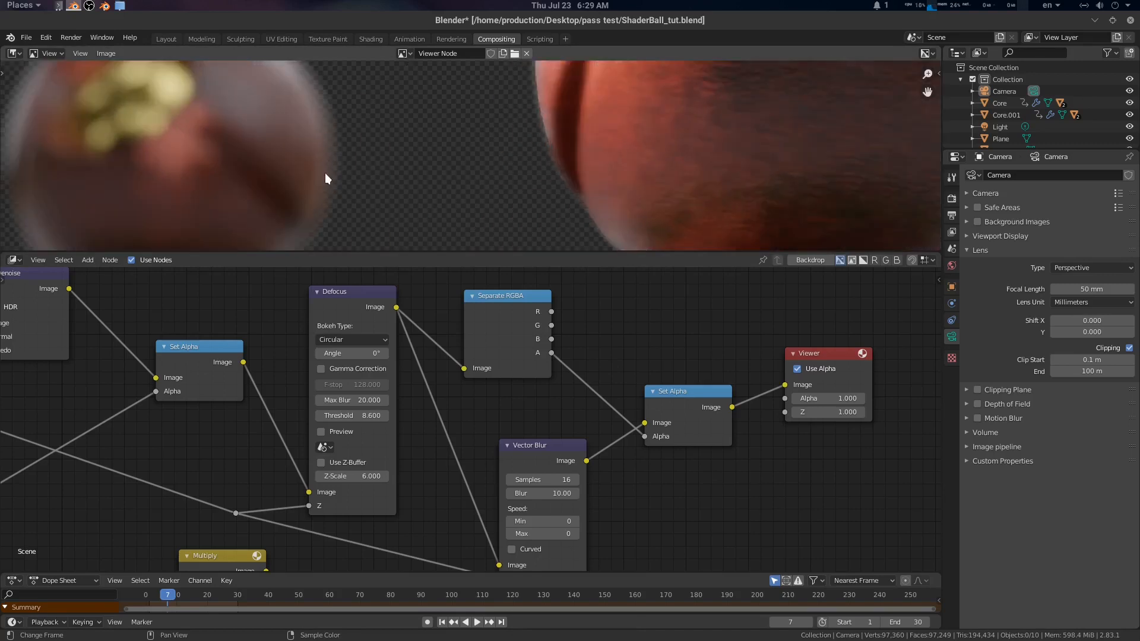
scroll(513, 145, down, 4)
scroll(691, 169, down, 4)
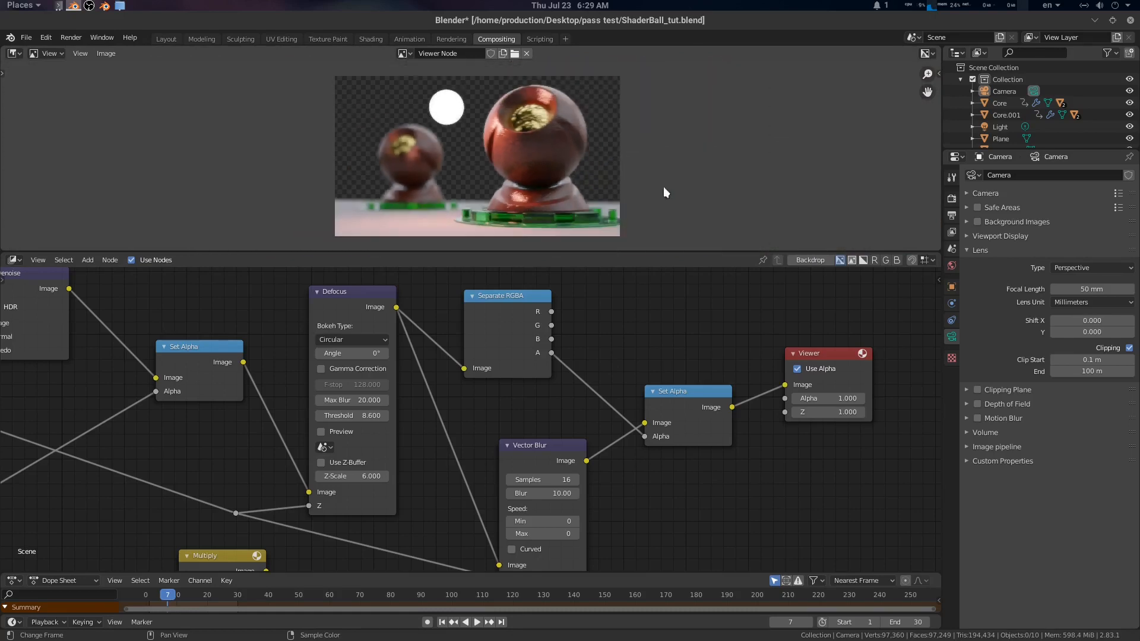
- Maximize the compositor's node editor and review the complete node tree from the EXR passes to the Viewer
scroll(605, 413, down, 3)
scroll(560, 417, down, 1)
middle_drag(448, 386, 722, 422)
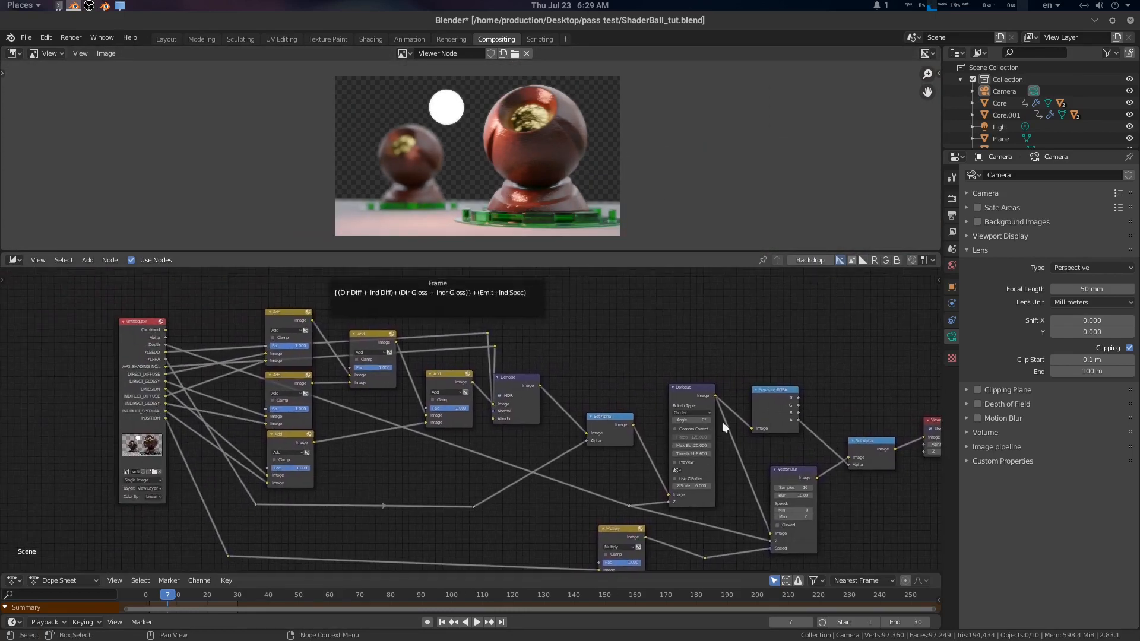
middle_drag(605, 387, 565, 362)
scroll(564, 362, down, 2)
middle_drag(560, 319, 558, 333)
key(ctrl+space)
scroll(647, 254, up, 2)
mouse_move(638, 299)
middle_down()
mouse_move(647, 254)
mouse_move(601, 258)
mouse_move(629, 282)
middle_up()
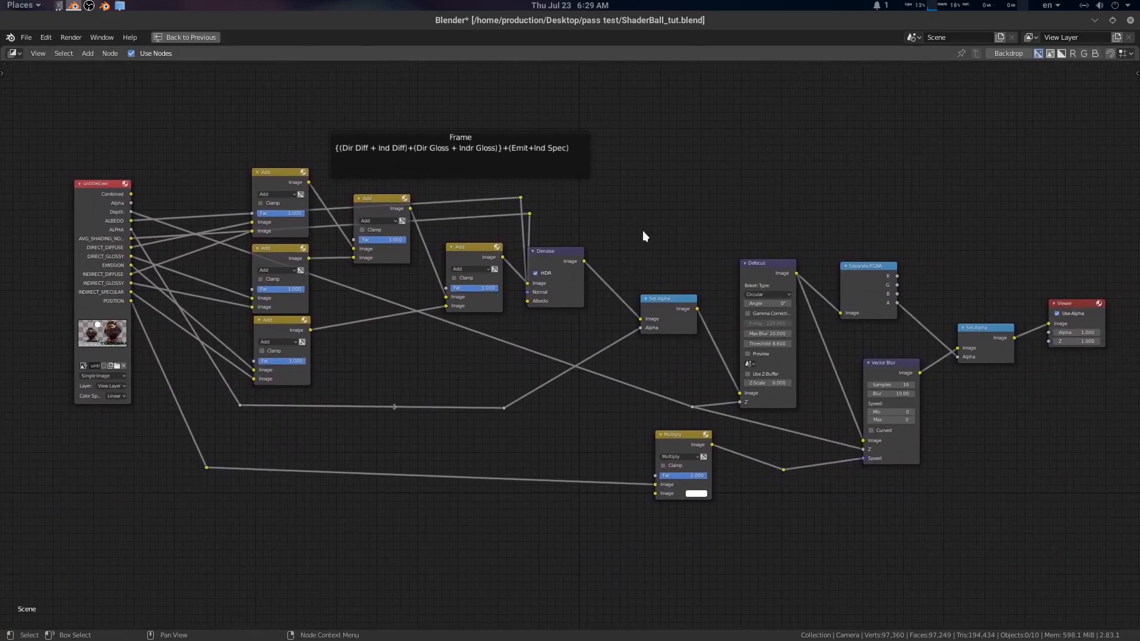
scroll(643, 232, up, 1)
middle_drag(643, 235, 682, 261)
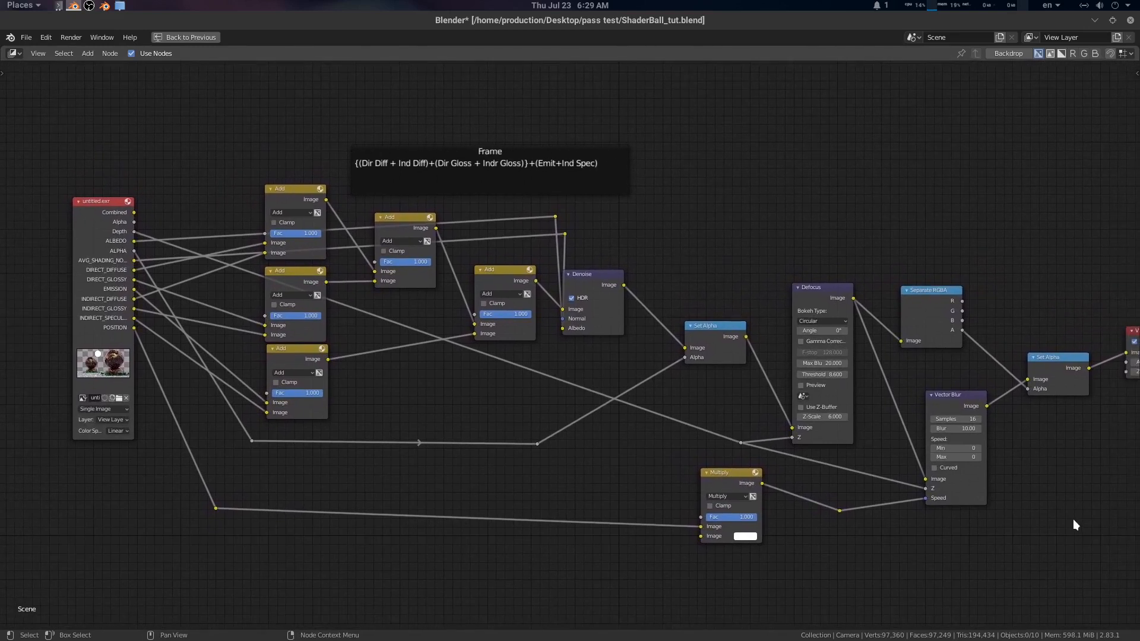